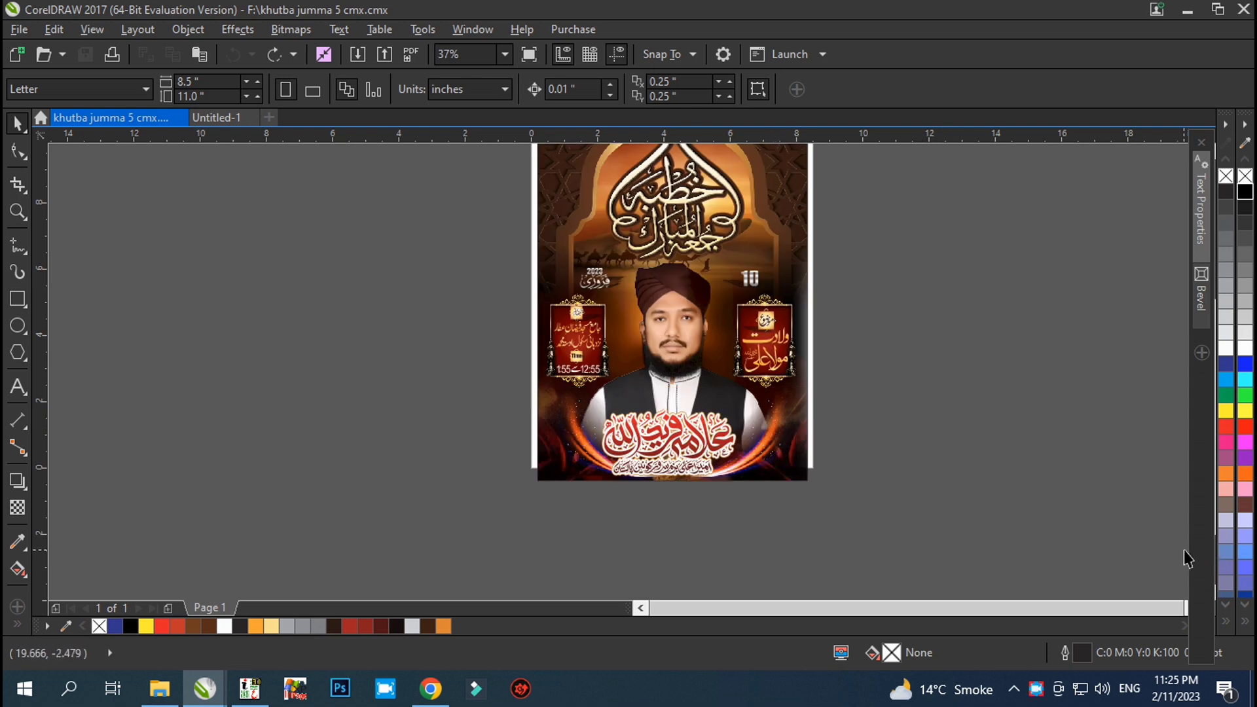
Step: Move the speaker's name calligraphy with its subtitle off the poster onto the empty area beside the page
{"action": "left_click_drag", "start_coordinate": [1191, 552], "coordinate": [1197, 541]}
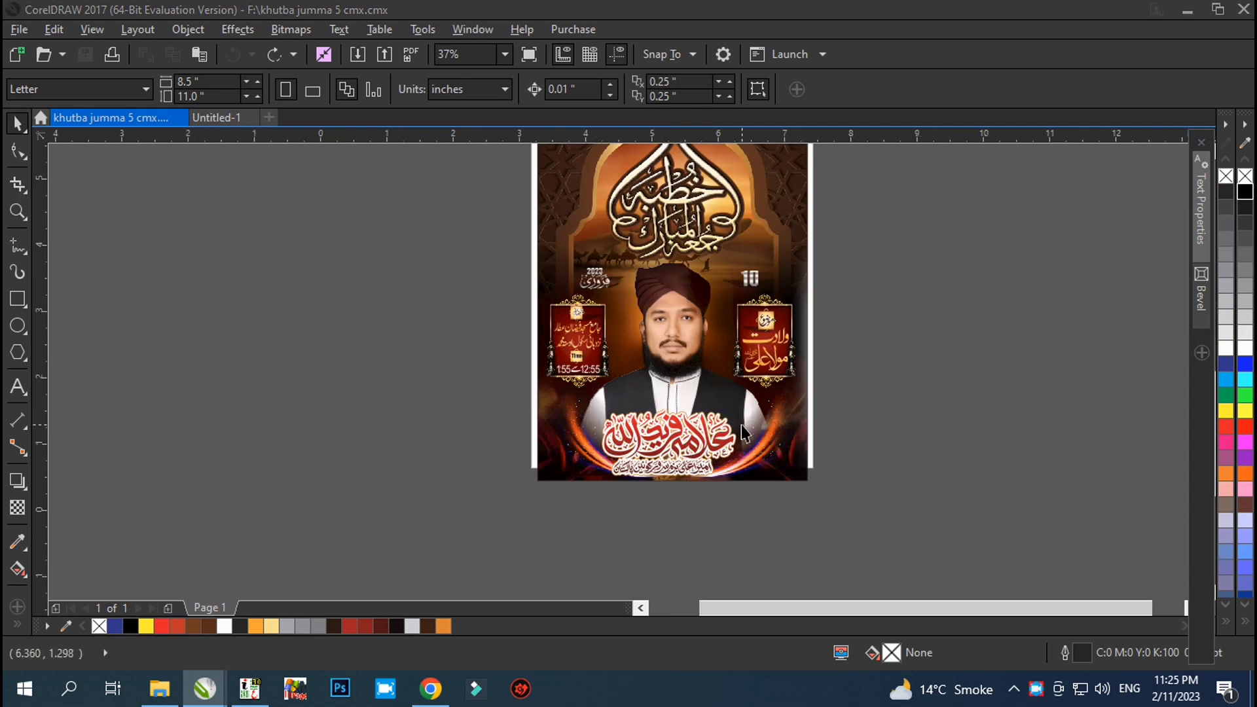
{"action": "scroll", "coordinate": [740, 426], "scroll_direction": "up", "scroll_amount": 2}
{"action": "left_click_drag", "start_coordinate": [959, 356], "coordinate": [410, 560]}
{"action": "scroll", "coordinate": [1035, 395], "scroll_direction": "down", "scroll_amount": 2}
{"action": "left_click_drag", "start_coordinate": [812, 433], "coordinate": [432, 392]}
{"action": "scroll", "coordinate": [401, 430], "scroll_direction": "up", "scroll_amount": 2}
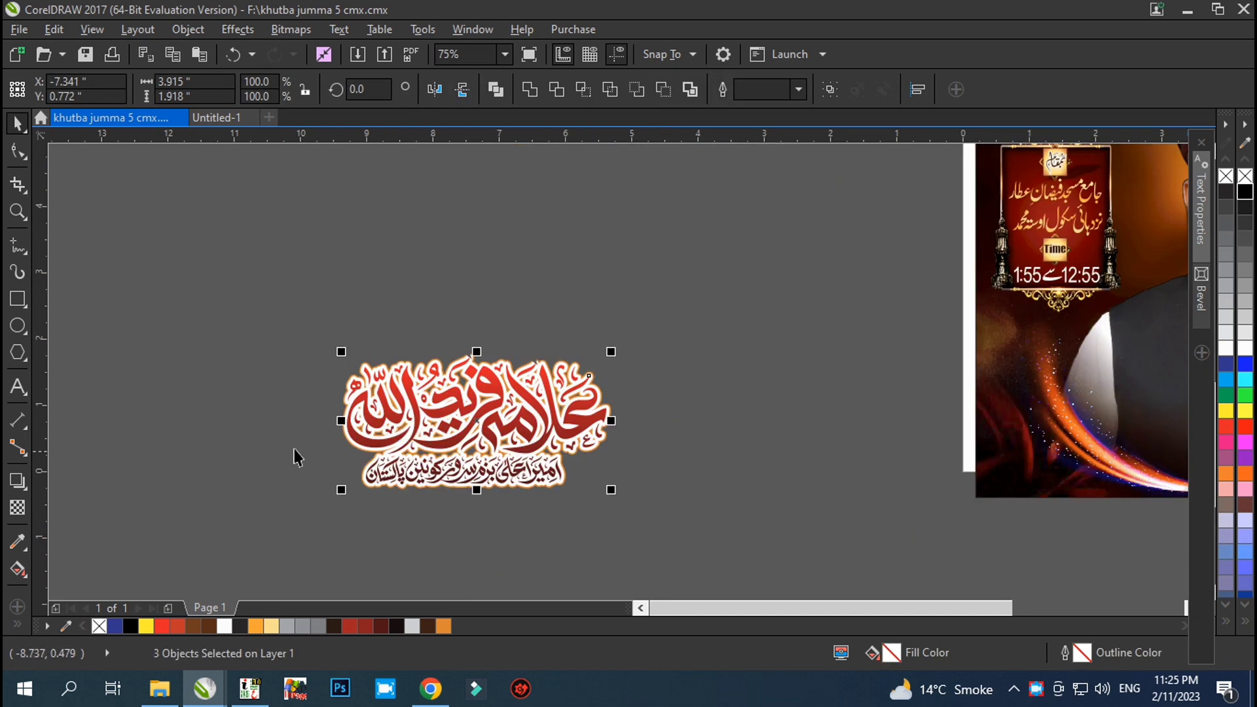
{"action": "scroll", "coordinate": [242, 421], "scroll_direction": "up", "scroll_amount": 4}
{"action": "scroll", "coordinate": [244, 410], "scroll_direction": "down", "scroll_amount": 2}
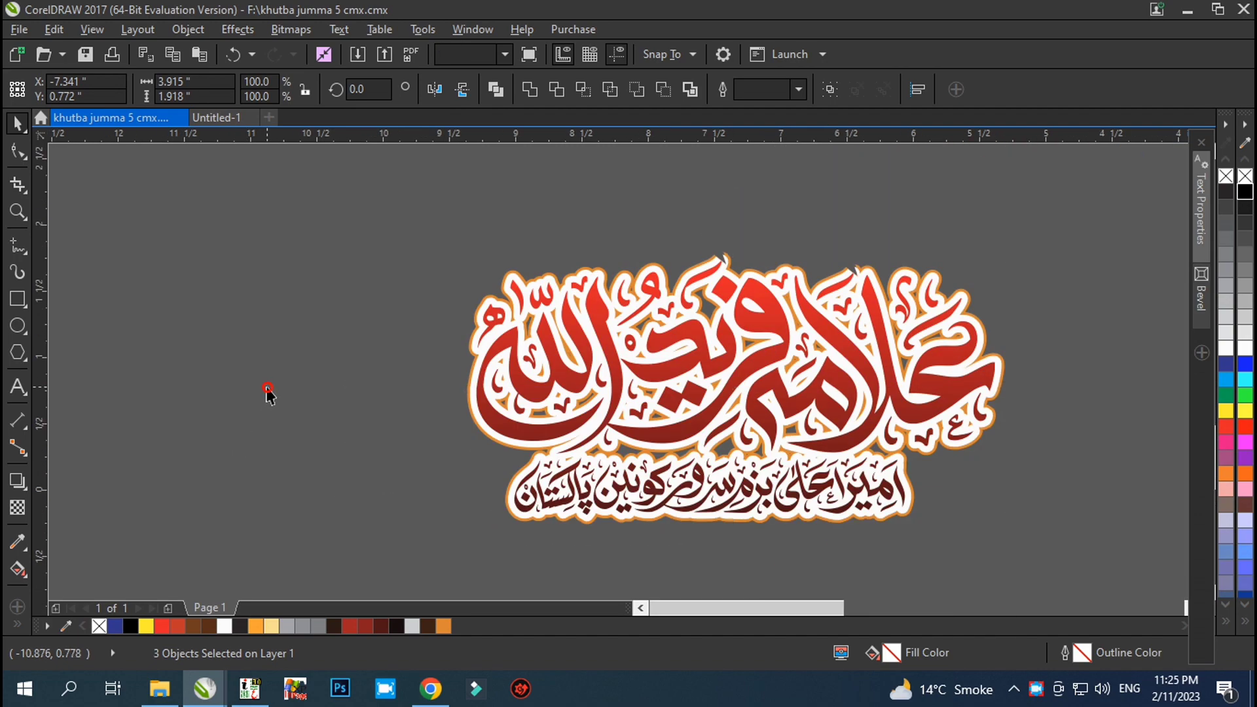
Step: Pull the name's white outline layer and red gradient text apart from the orange layer
{"action": "key", "text": "F5"}
{"action": "left_click_drag", "start_coordinate": [805, 350], "coordinate": [217, 325]}
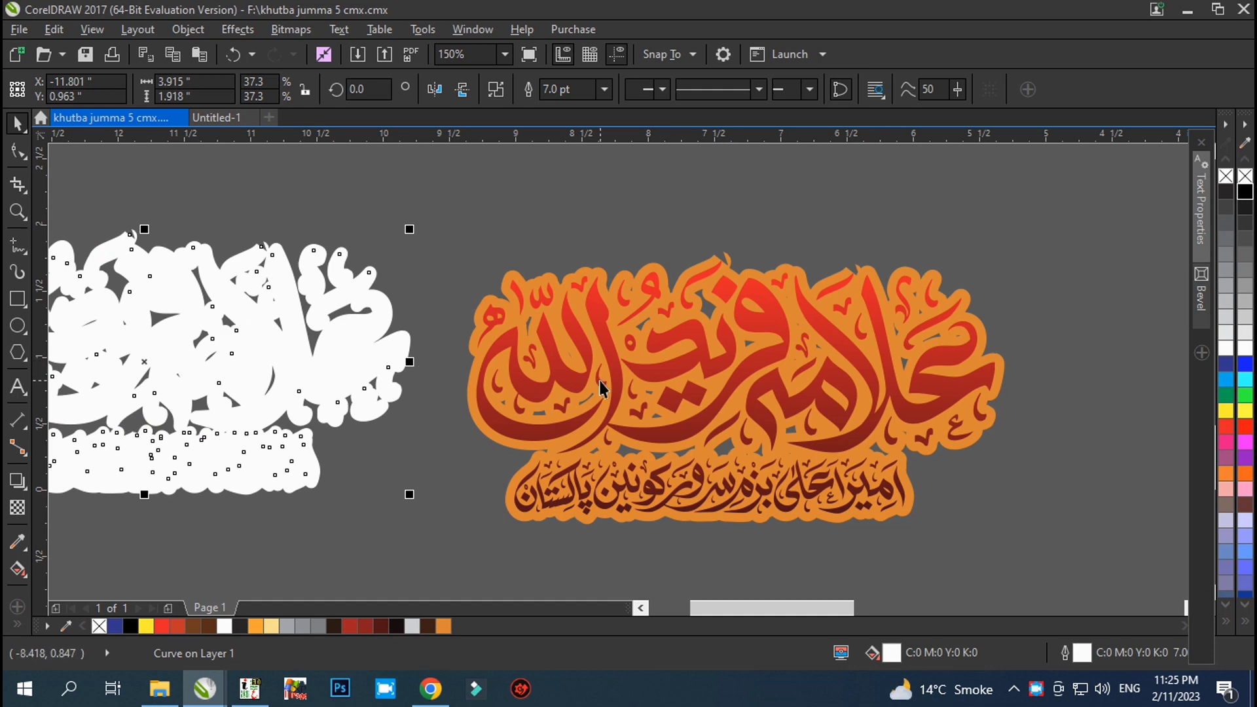
{"action": "scroll", "coordinate": [620, 397], "scroll_direction": "down", "scroll_amount": 1}
{"action": "left_click_drag", "start_coordinate": [622, 385], "coordinate": [490, 211]}
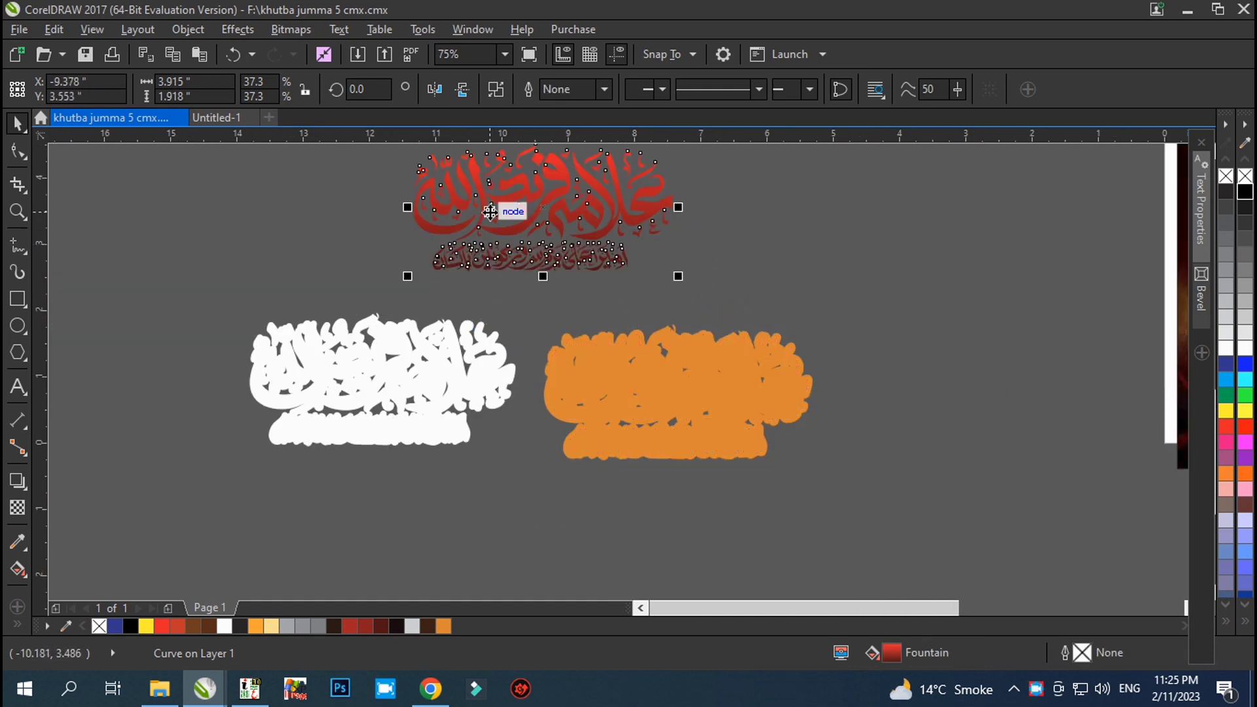
Step: Remove the outlines from all three separated name layers
{"action": "scroll", "coordinate": [279, 344], "scroll_direction": "down", "scroll_amount": 1}
{"action": "left_click_drag", "start_coordinate": [633, 186], "coordinate": [219, 487]}
{"action": "right_click", "coordinate": [100, 626]}
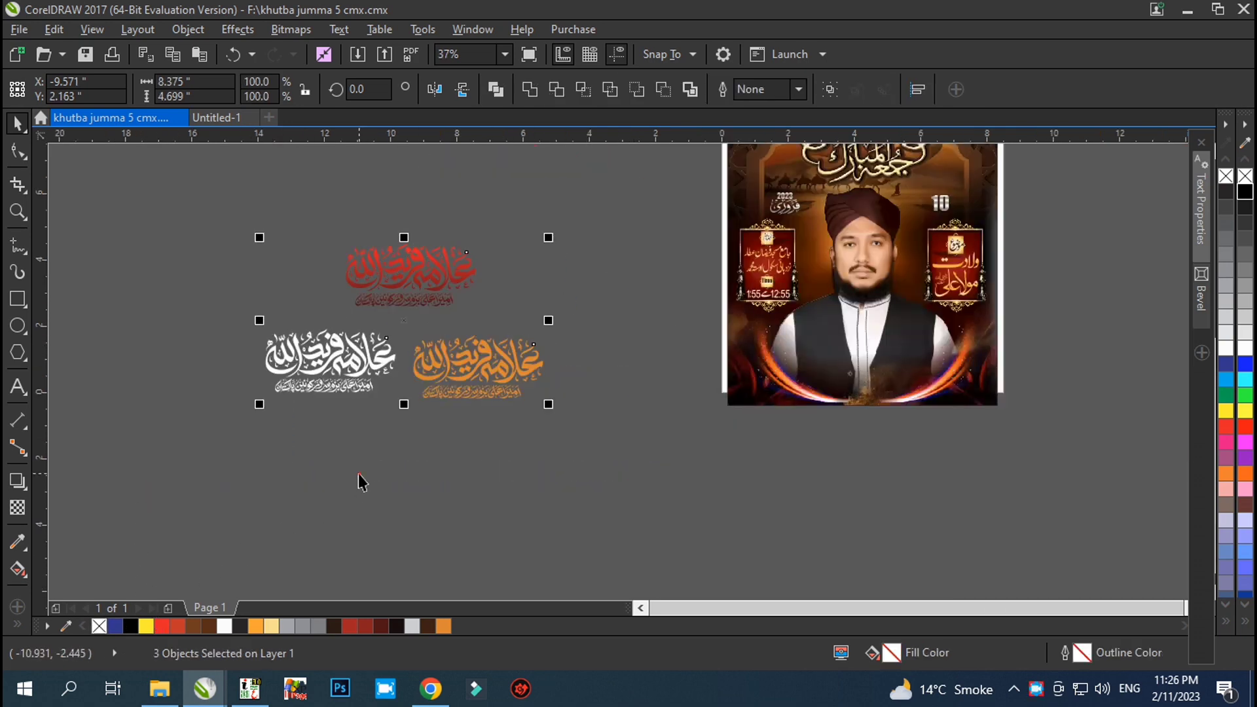
{"action": "key", "text": "Escape"}
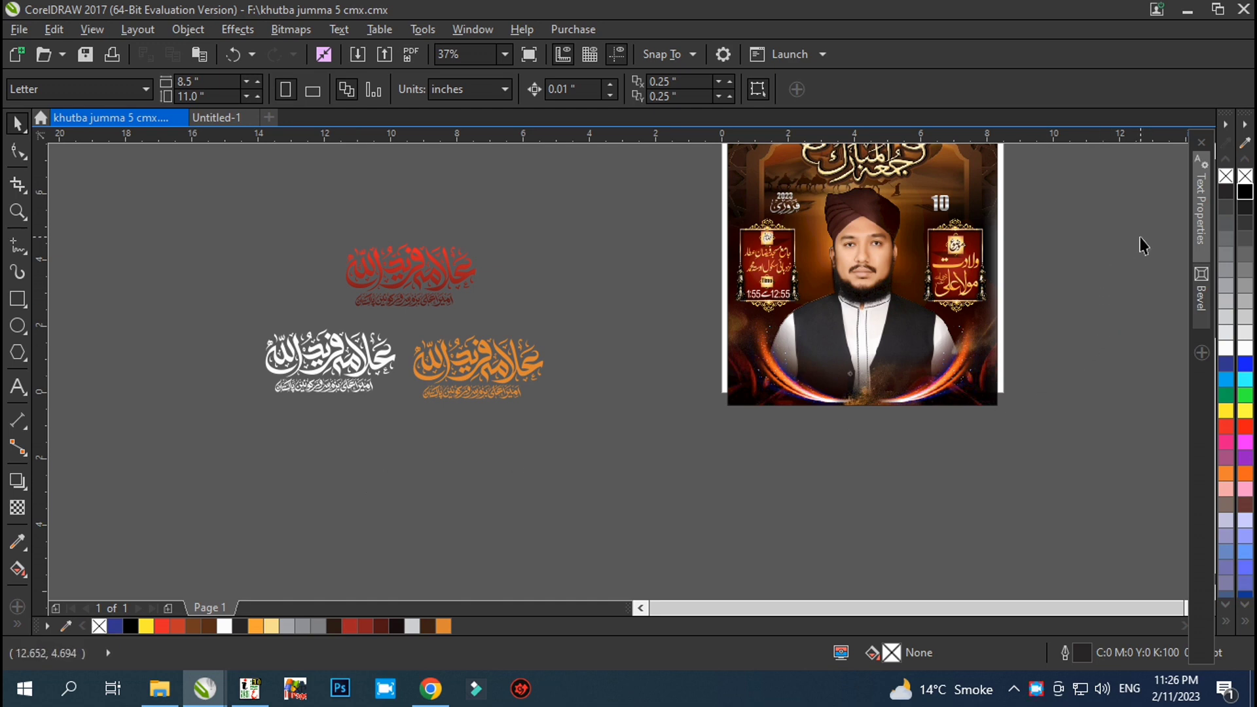
Step: Move the topic calligraphy and its gold badge out of the red frame to the area beside the page
{"action": "scroll", "coordinate": [1143, 246], "scroll_direction": "up", "scroll_amount": 1}
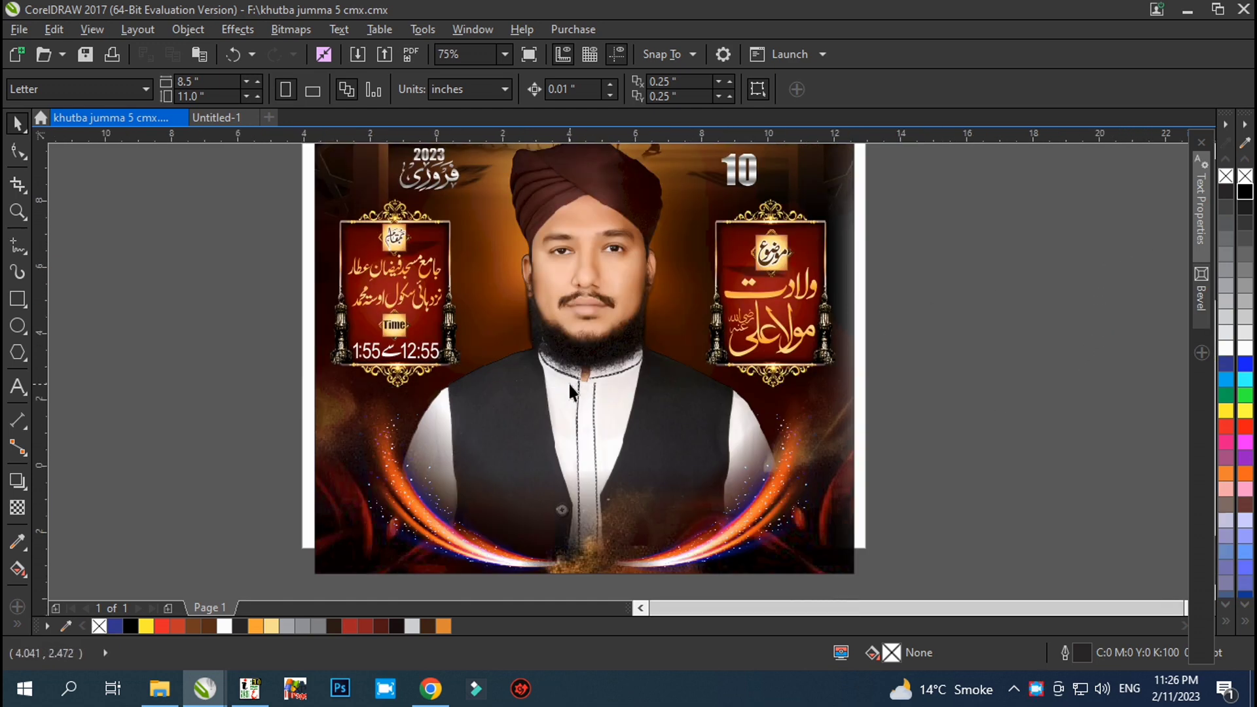
{"action": "scroll", "coordinate": [568, 382], "scroll_direction": "down", "scroll_amount": 1}
{"action": "scroll", "coordinate": [759, 309], "scroll_direction": "up", "scroll_amount": 1}
{"action": "left_click_drag", "start_coordinate": [725, 362], "coordinate": [482, 481]}
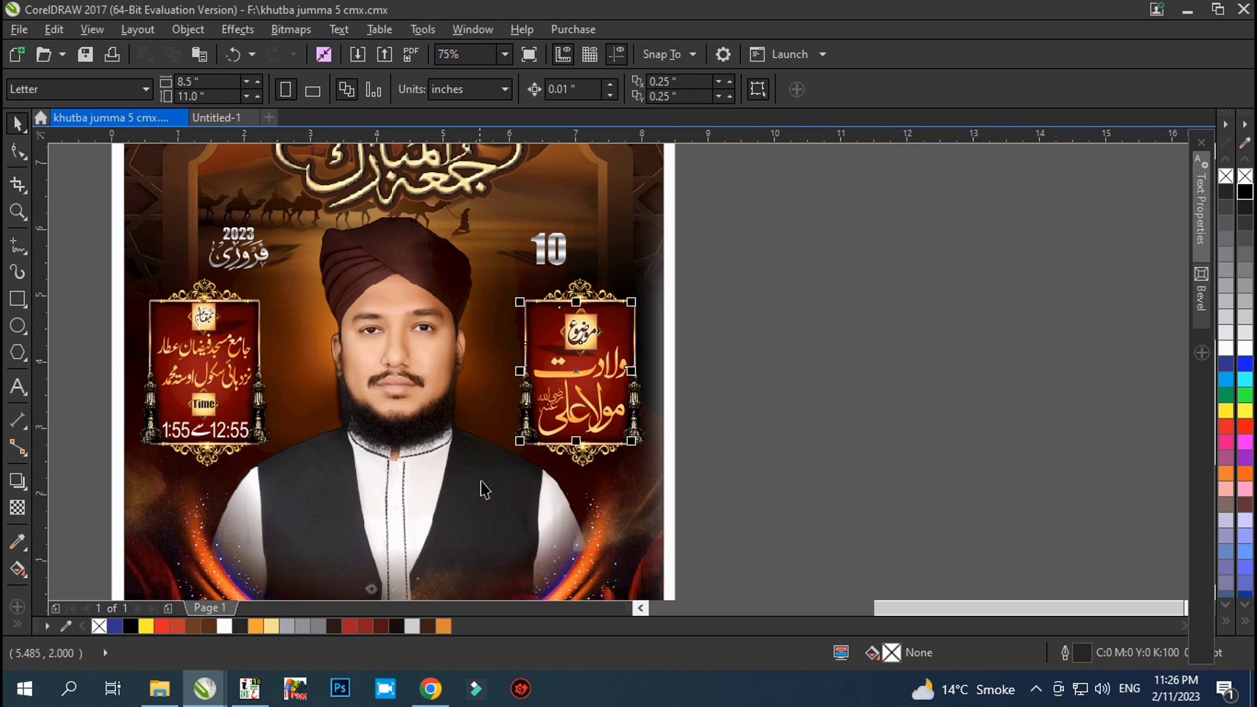
{"action": "left_click_drag", "start_coordinate": [576, 379], "coordinate": [939, 321]}
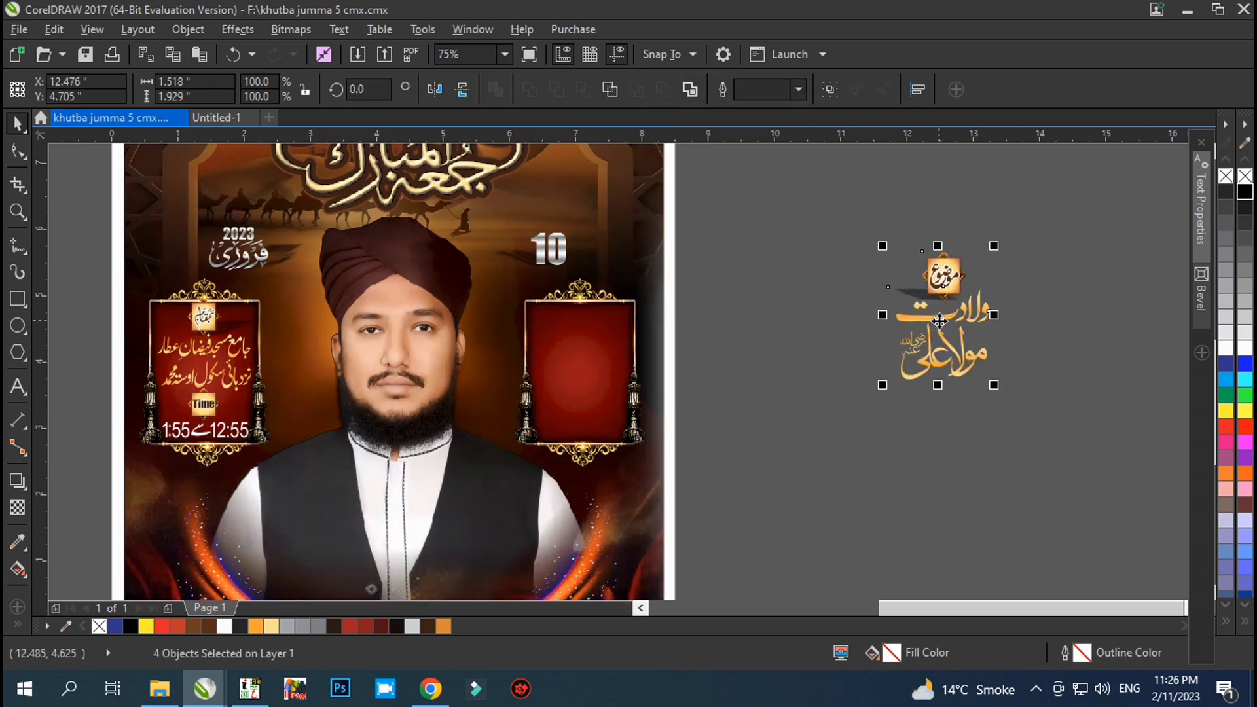
Step: Separate the gold badge pieces from the topic lettering and place them next to each other
{"action": "scroll", "coordinate": [1105, 262], "scroll_direction": "up", "scroll_amount": 1}
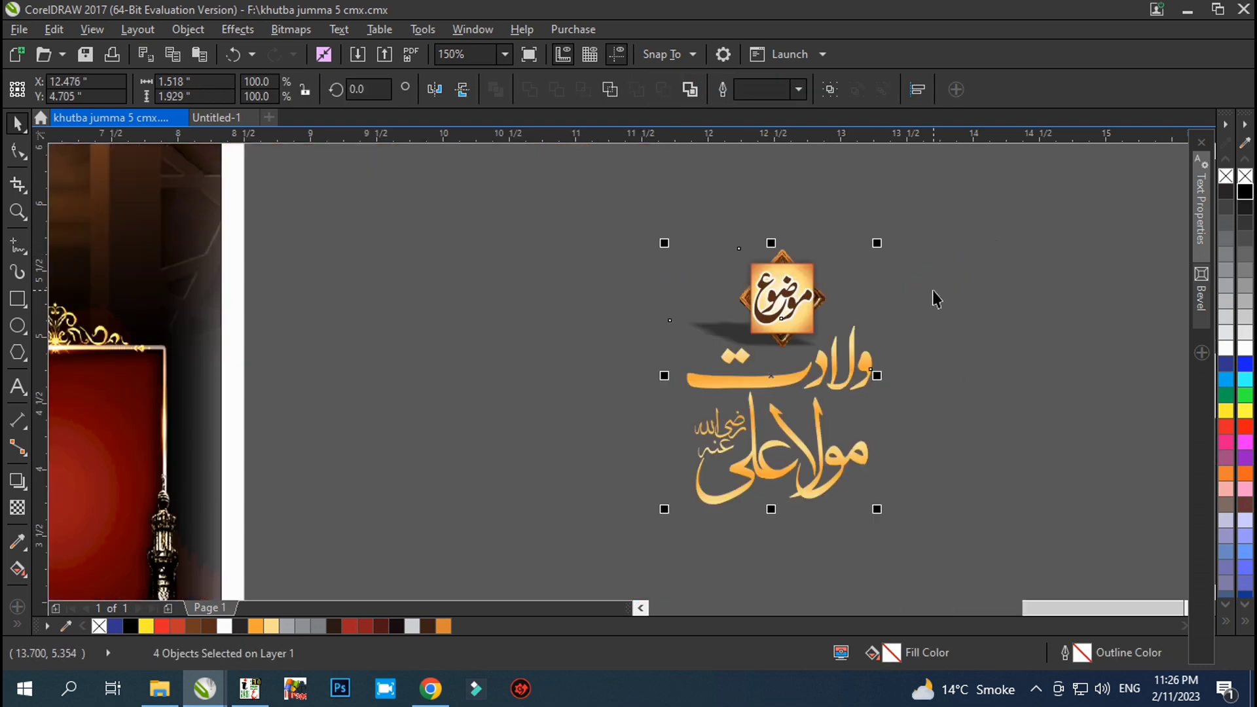
{"action": "scroll", "coordinate": [932, 289], "scroll_direction": "up", "scroll_amount": 1}
{"action": "left_click", "coordinate": [438, 370]}
{"action": "scroll", "coordinate": [400, 361], "scroll_direction": "down", "scroll_amount": 1}
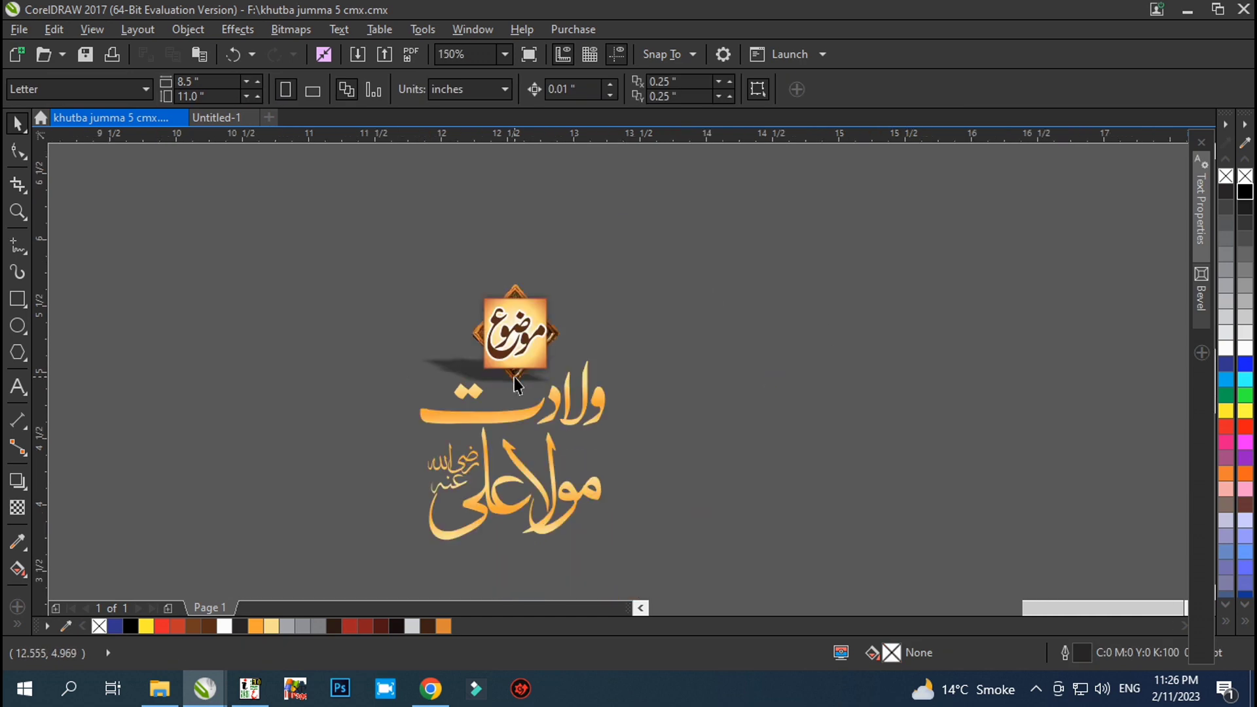
{"action": "left_click_drag", "start_coordinate": [529, 368], "coordinate": [918, 399]}
{"action": "scroll", "coordinate": [807, 319], "scroll_direction": "up", "scroll_amount": 1}
{"action": "left_click", "coordinate": [909, 359]}
{"action": "scroll", "coordinate": [758, 342], "scroll_direction": "down", "scroll_amount": 4}
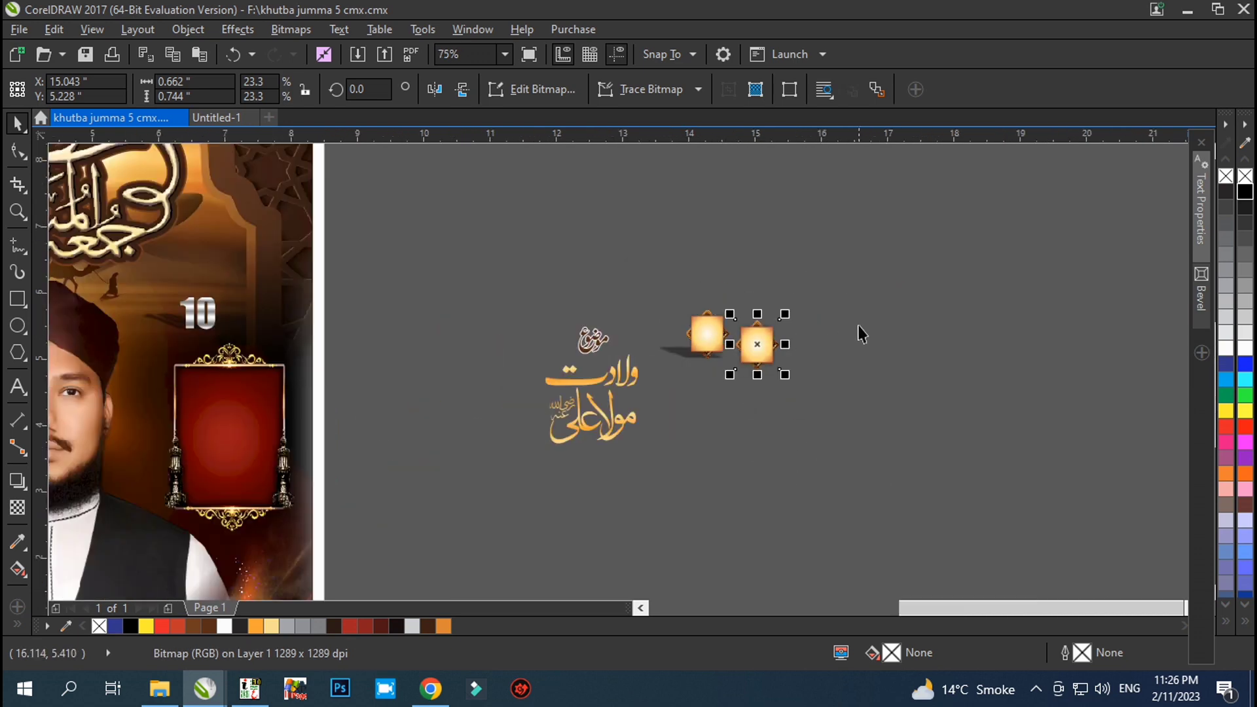
Step: Move the silver date number 10 with its drop shadow off the poster
{"action": "scroll", "coordinate": [579, 347], "scroll_direction": "up", "scroll_amount": 1}
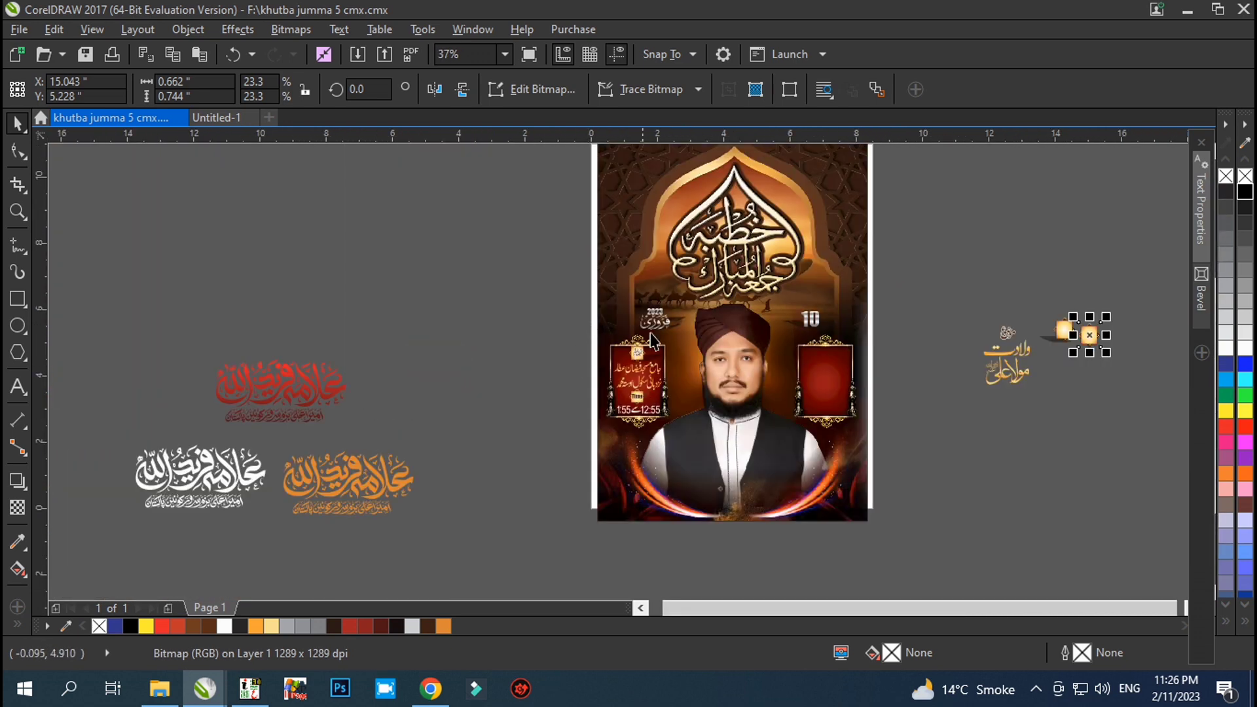
{"action": "scroll", "coordinate": [975, 304], "scroll_direction": "up", "scroll_amount": 1}
{"action": "left_click_drag", "start_coordinate": [890, 261], "coordinate": [569, 401]}
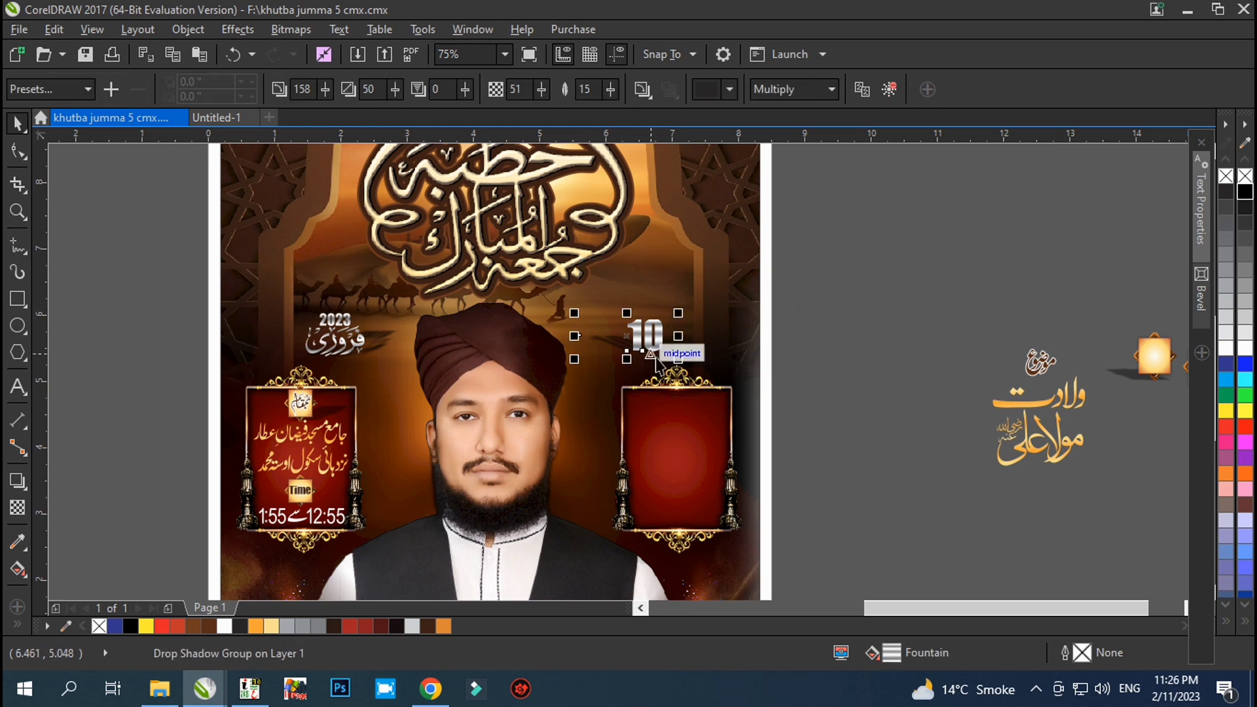
{"action": "left_click_drag", "start_coordinate": [658, 339], "coordinate": [927, 274]}
Step: Place a copy of the silver 10 without its shadow beside the original
{"action": "scroll", "coordinate": [981, 249], "scroll_direction": "up", "scroll_amount": 2}
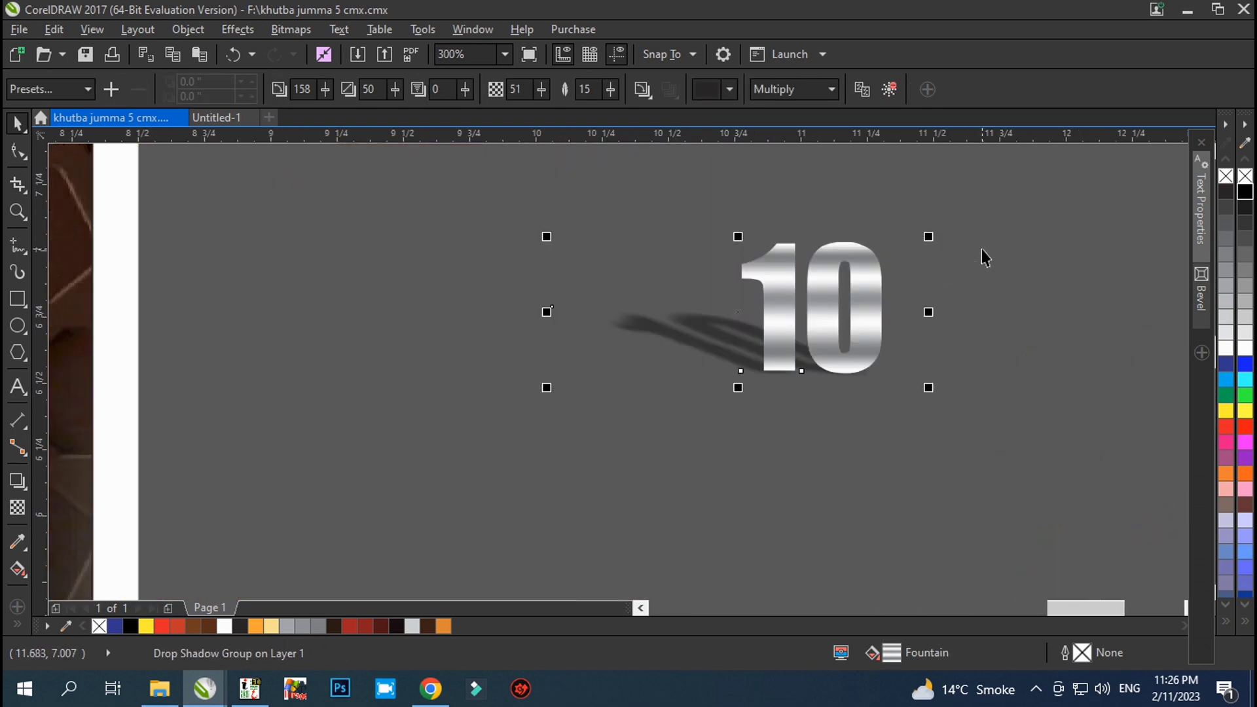
{"action": "left_click", "coordinate": [669, 432]}
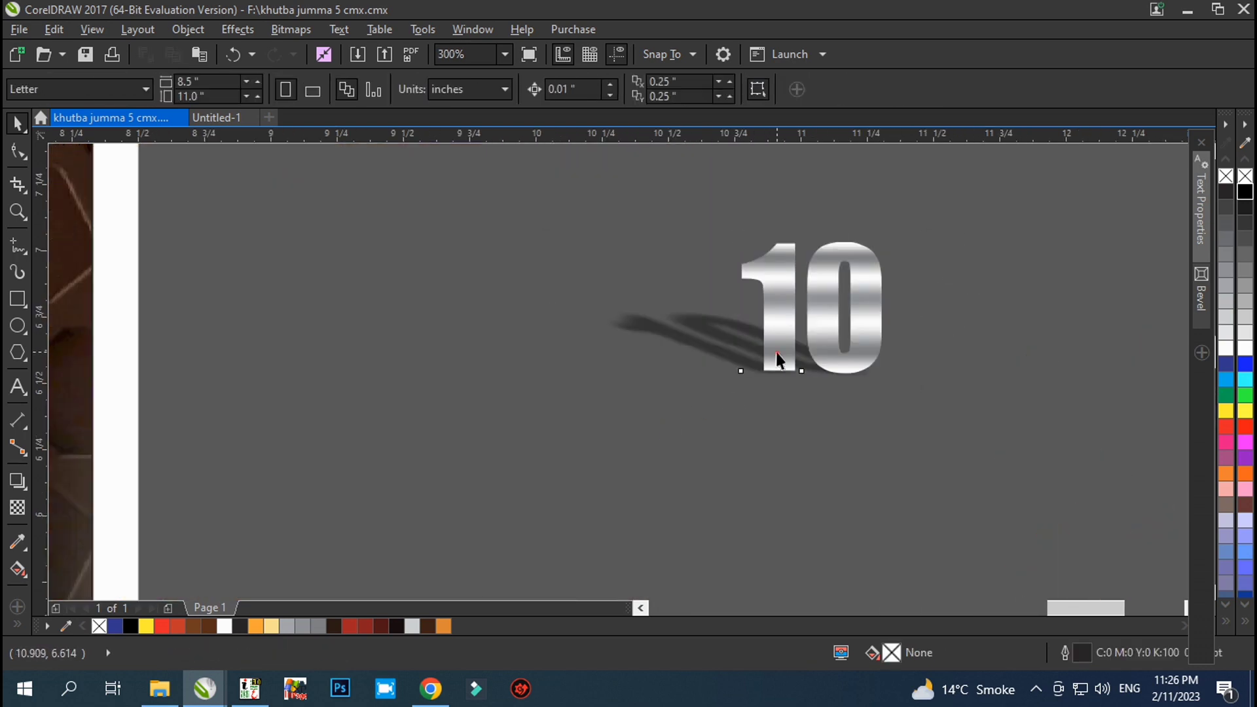
{"action": "left_click_drag", "start_coordinate": [777, 354], "coordinate": [421, 397]}
{"action": "right_click", "coordinate": [421, 396]}
Step: Redirect the copied 10's silver fountain fill diagonally from the zero's upper edge to the base of the one
{"action": "key", "text": "g"}
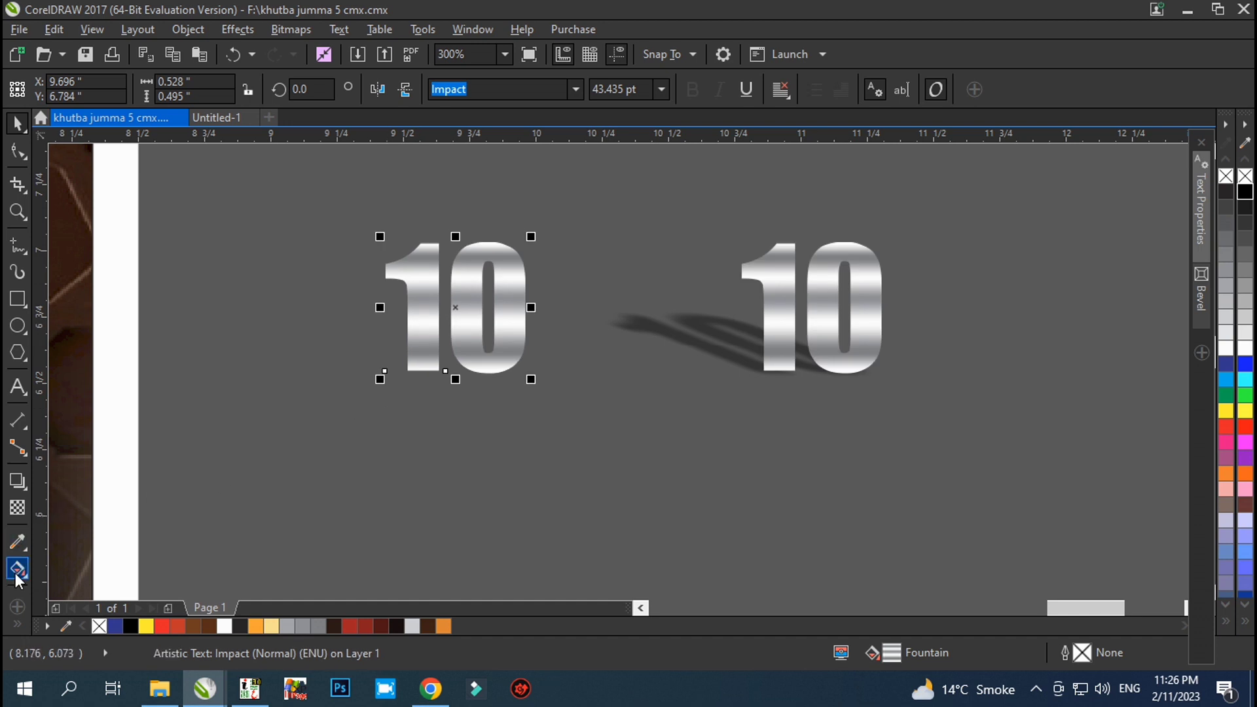
{"action": "scroll", "coordinate": [480, 241], "scroll_direction": "up", "scroll_amount": 1}
{"action": "left_click_drag", "start_coordinate": [454, 246], "coordinate": [514, 243]}
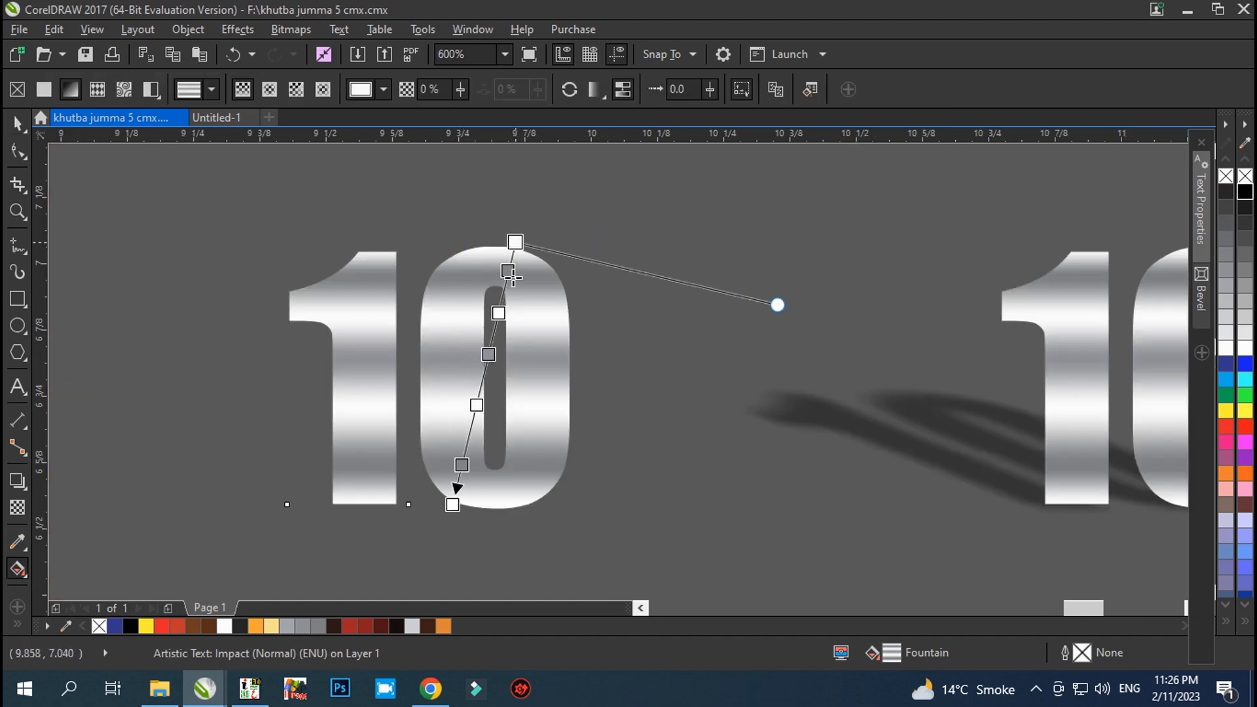
{"action": "left_click_drag", "start_coordinate": [453, 505], "coordinate": [327, 491]}
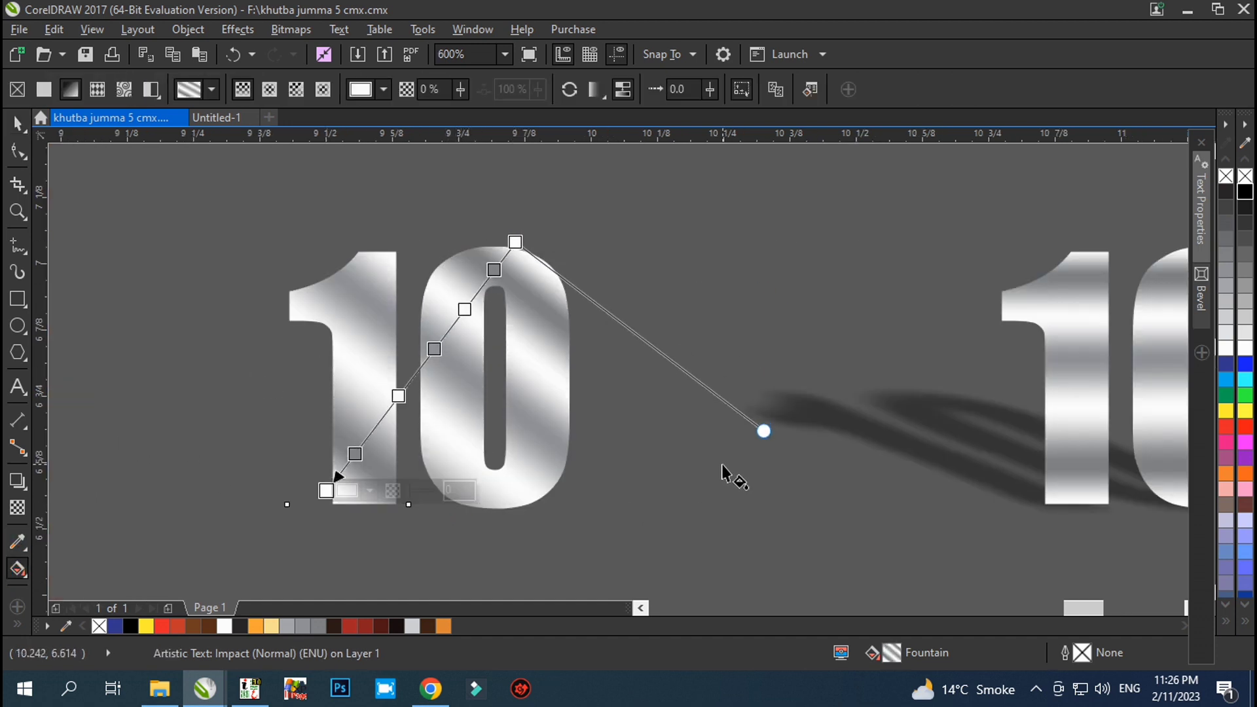
{"action": "scroll", "coordinate": [724, 459], "scroll_direction": "down", "scroll_amount": 1}
Step: Add a drop shadow cast back from the copied 10's base at an angle of 157 with opacity 100
{"action": "left_click", "coordinate": [17, 481]}
{"action": "scroll", "coordinate": [432, 391], "scroll_direction": "up", "scroll_amount": 1}
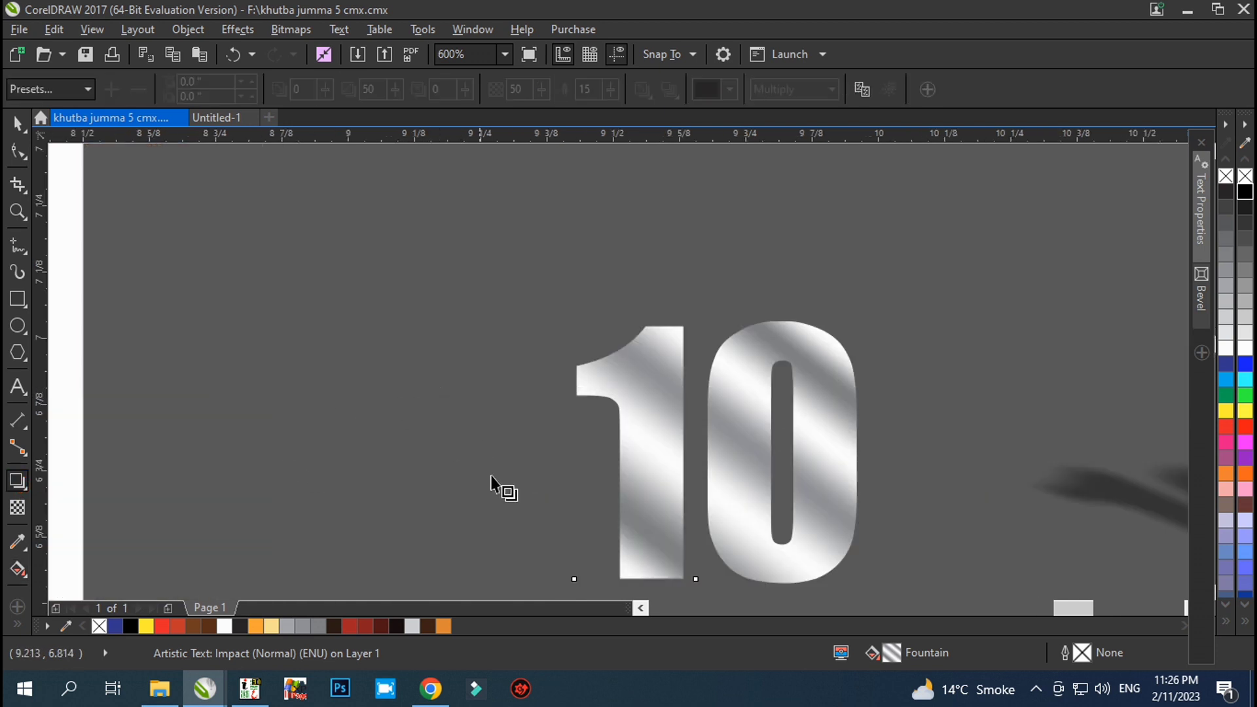
{"action": "left_click_drag", "start_coordinate": [716, 583], "coordinate": [517, 458]}
{"action": "scroll", "coordinate": [701, 258], "scroll_direction": "down", "scroll_amount": 1}
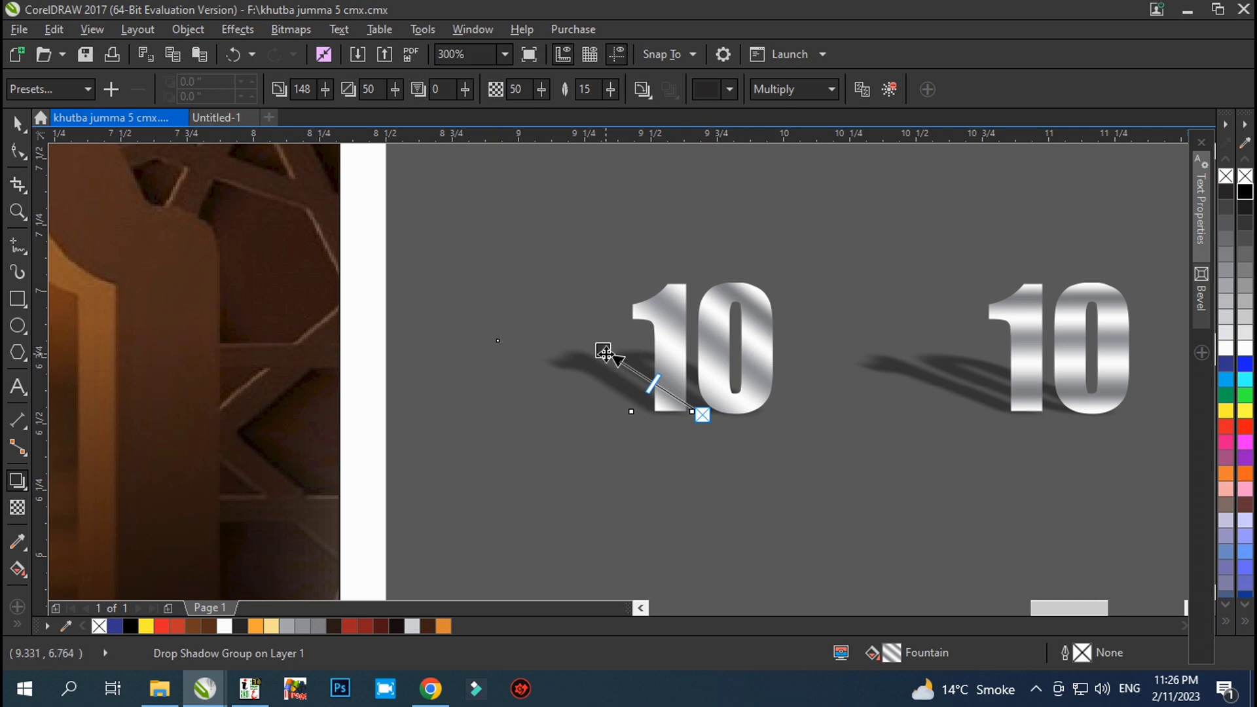
{"action": "left_click_drag", "start_coordinate": [601, 353], "coordinate": [590, 367]}
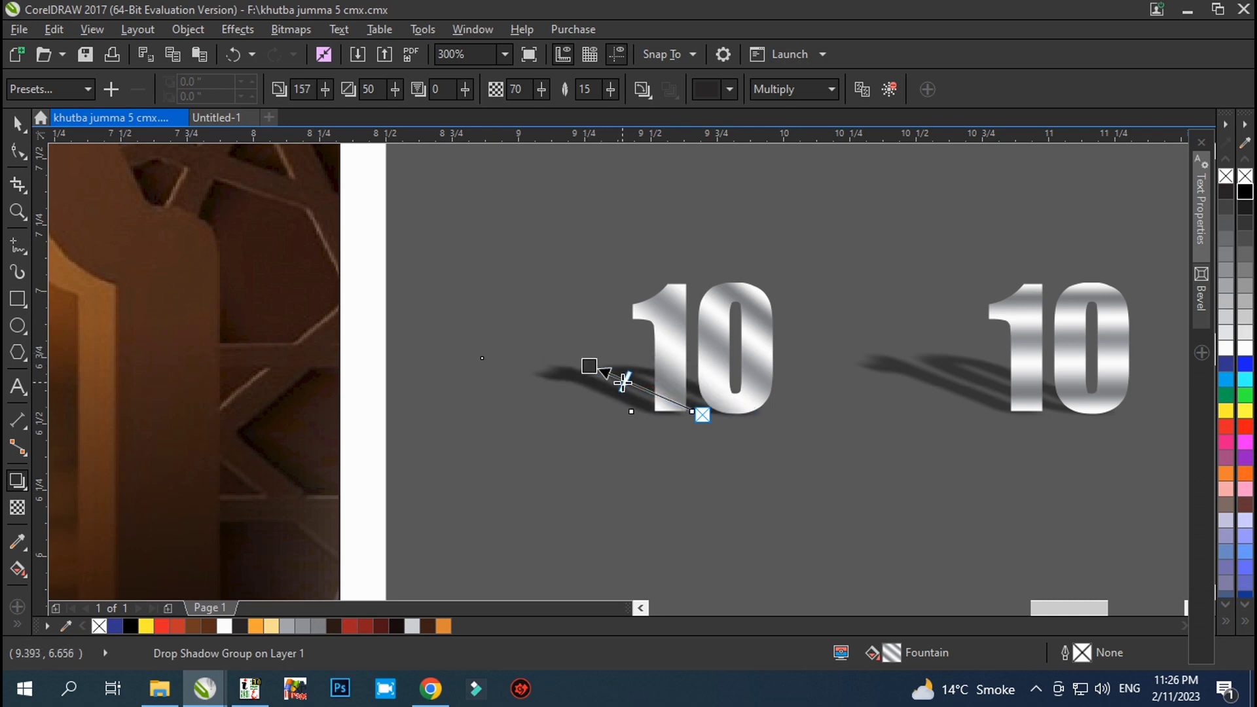
{"action": "left_click_drag", "start_coordinate": [623, 384], "coordinate": [541, 334]}
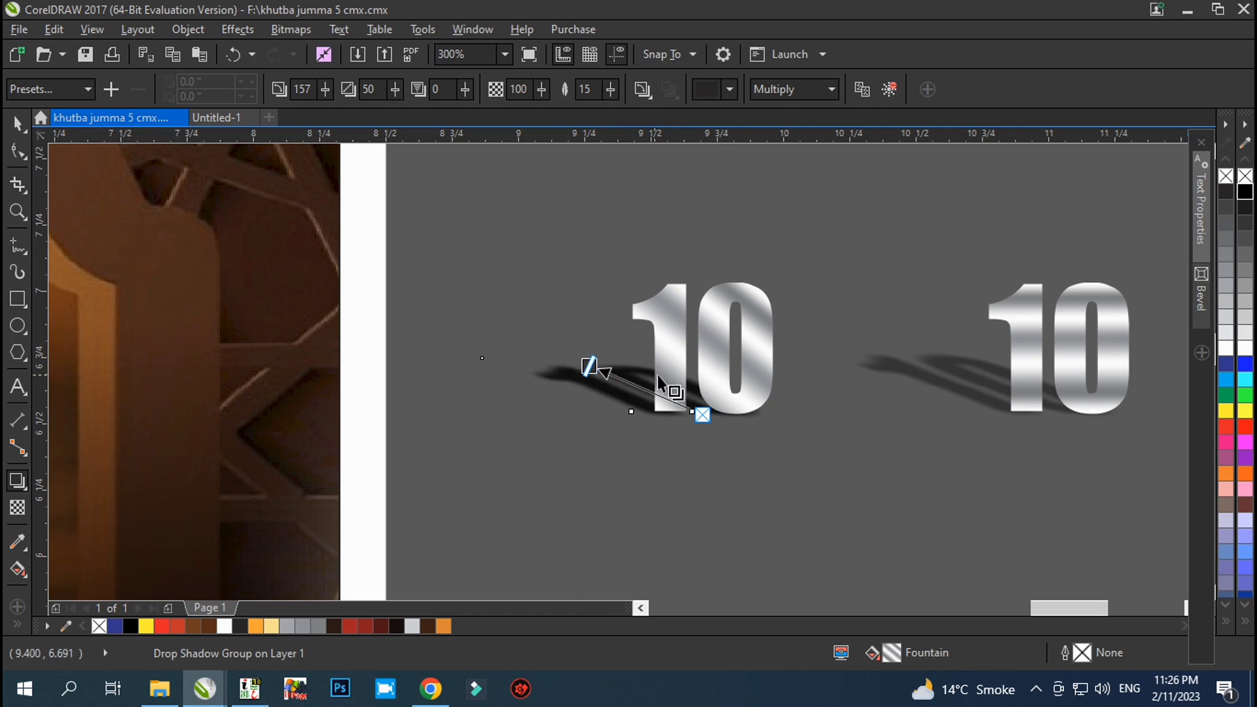
{"action": "left_click", "coordinate": [17, 125]}
{"action": "left_click", "coordinate": [495, 250]}
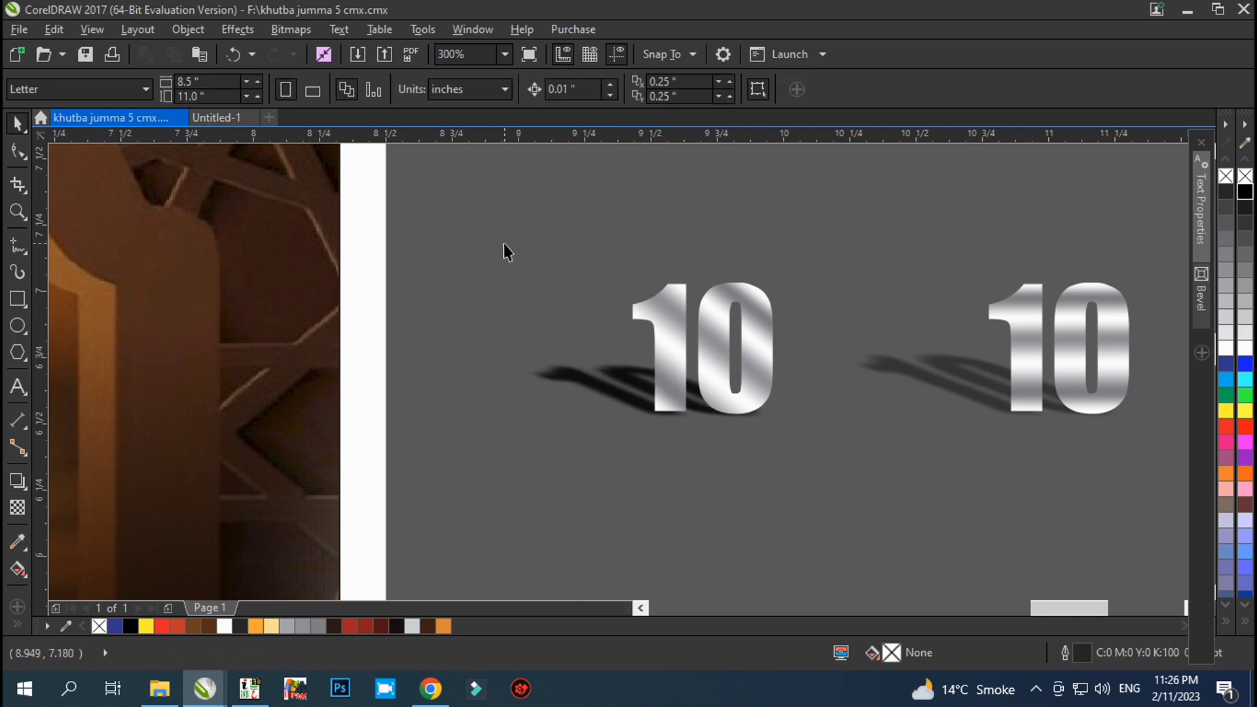
Step: Place a shadowless copy of the diagonally shaded 10 directly below it
{"action": "scroll", "coordinate": [542, 226], "scroll_direction": "down", "scroll_amount": 2}
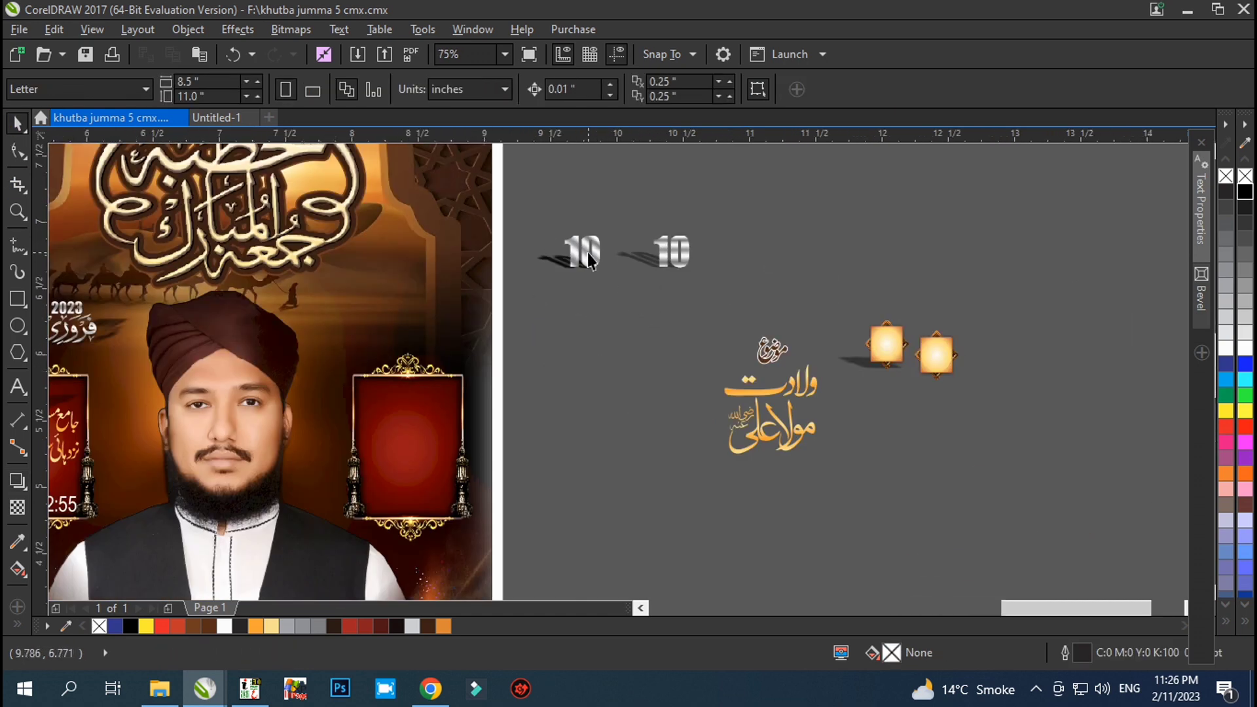
{"action": "scroll", "coordinate": [589, 260], "scroll_direction": "up", "scroll_amount": 2}
{"action": "left_click_drag", "start_coordinate": [589, 260], "coordinate": [576, 439]}
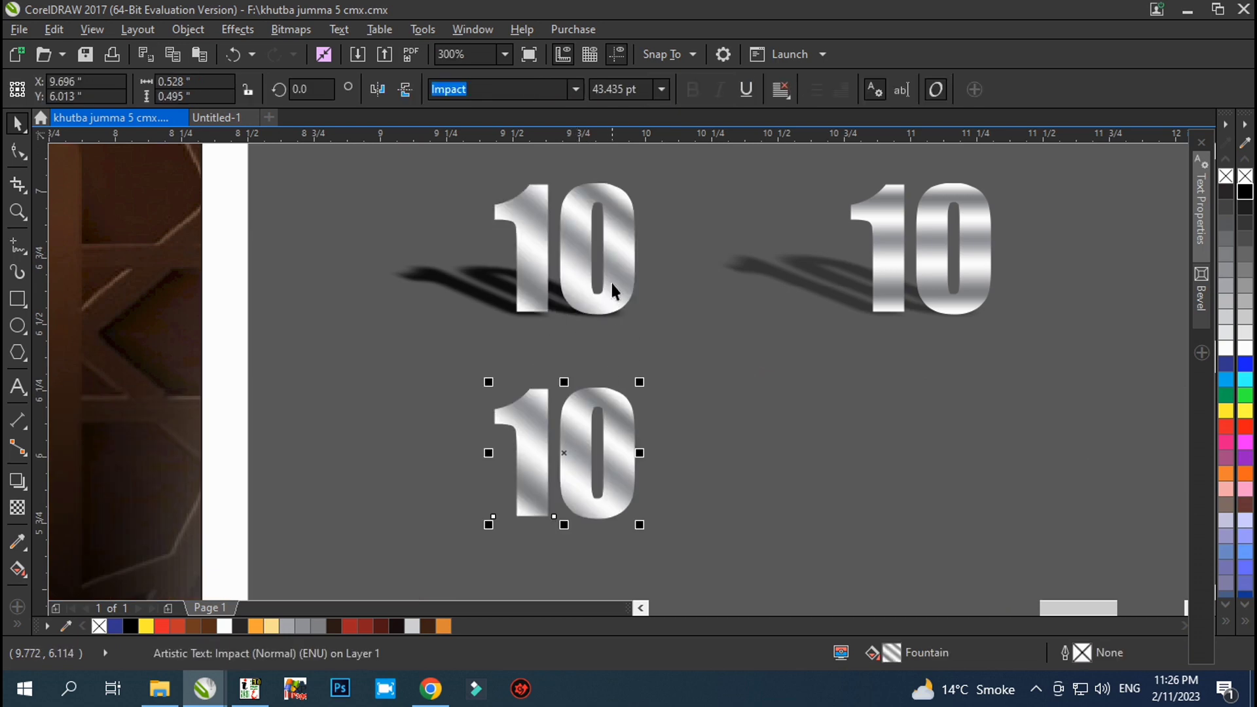
Step: Try a vertically mirrored copy of the 10 as a reflection beneath it, and delete that copy
{"action": "scroll", "coordinate": [616, 219], "scroll_direction": "down", "scroll_amount": 1}
{"action": "scroll", "coordinate": [612, 328], "scroll_direction": "up", "scroll_amount": 1}
{"action": "left_click_drag", "start_coordinate": [612, 328], "coordinate": [616, 471]}
{"action": "left_click", "coordinate": [406, 91]}
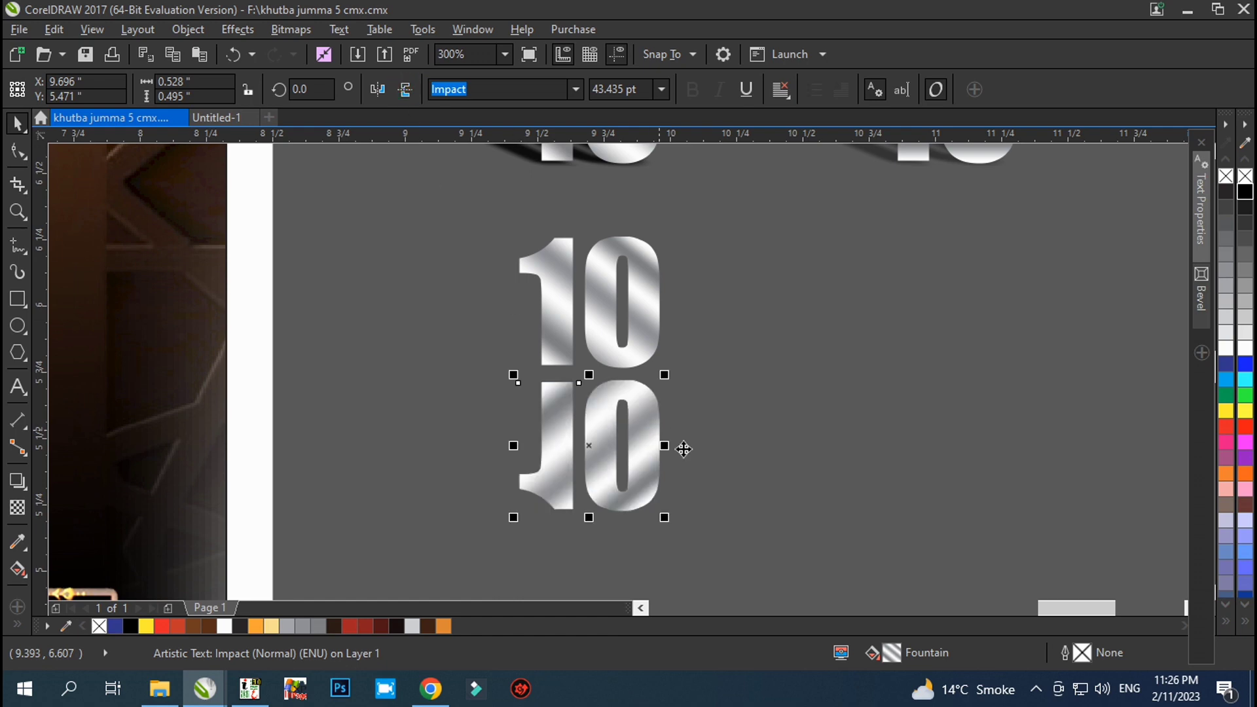
{"action": "scroll", "coordinate": [608, 403], "scroll_direction": "up", "scroll_amount": 2}
{"action": "left_click_drag", "start_coordinate": [605, 395], "coordinate": [608, 354]}
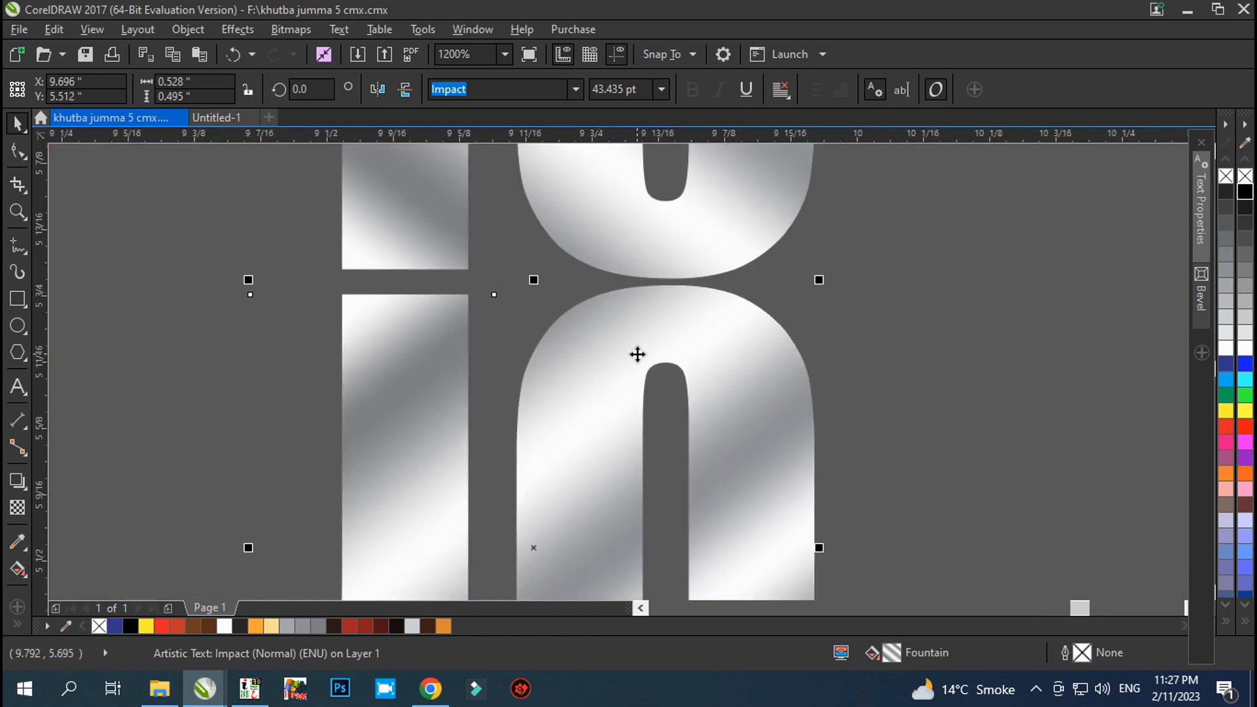
{"action": "scroll", "coordinate": [637, 355], "scroll_direction": "down", "scroll_amount": 1}
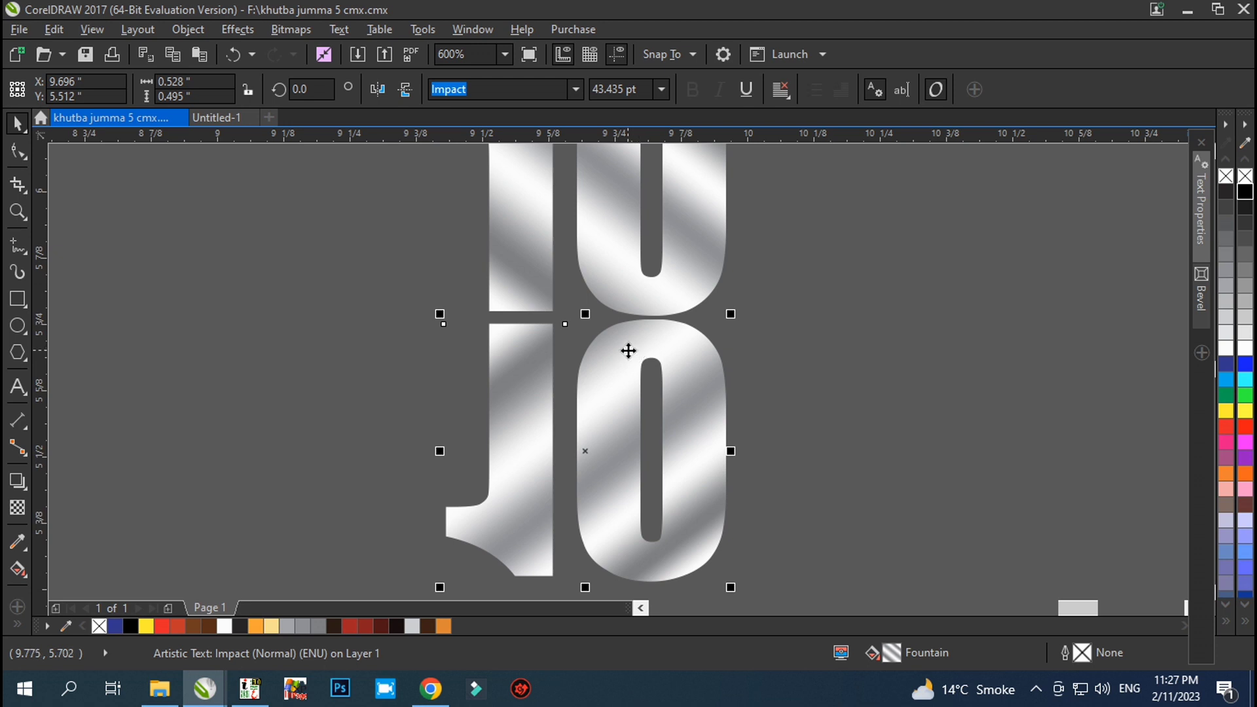
{"action": "key", "text": "Delete"}
Step: Try shifting the zero of the lower 10 slightly down with the Shape tool, and undo it
{"action": "left_click", "coordinate": [534, 276]}
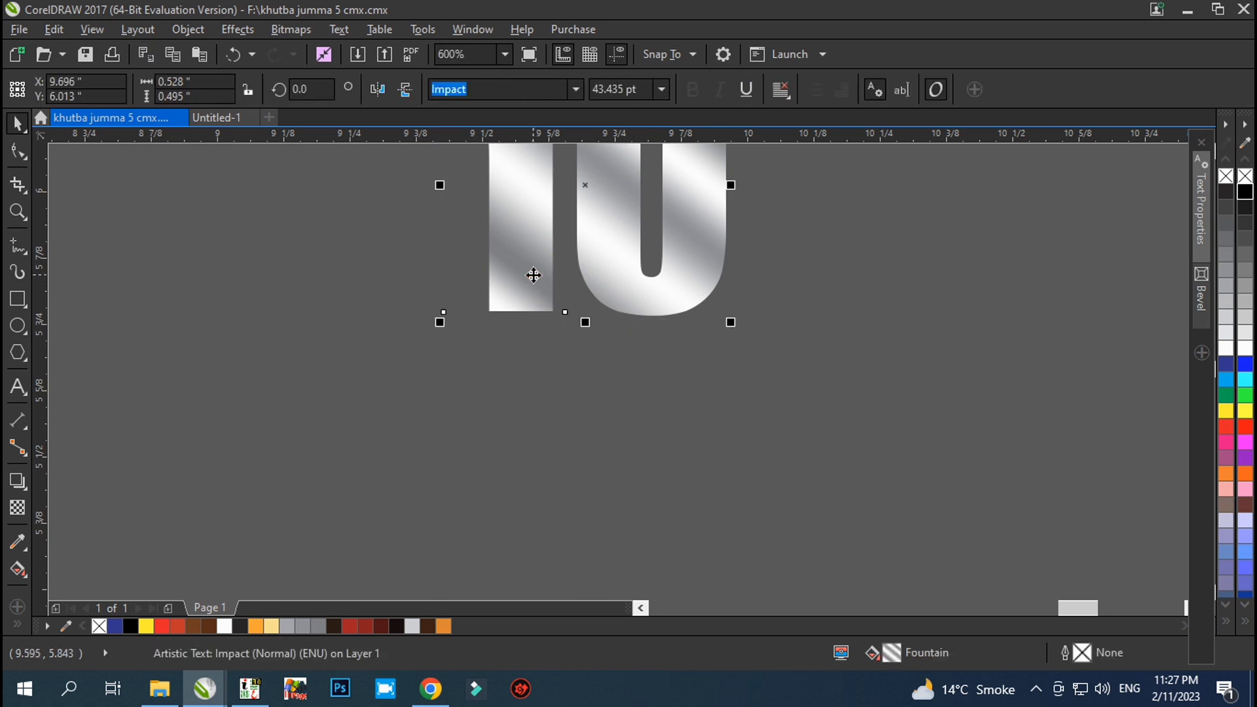
{"action": "scroll", "coordinate": [532, 274], "scroll_direction": "up", "scroll_amount": 1}
{"action": "key", "text": "F10"}
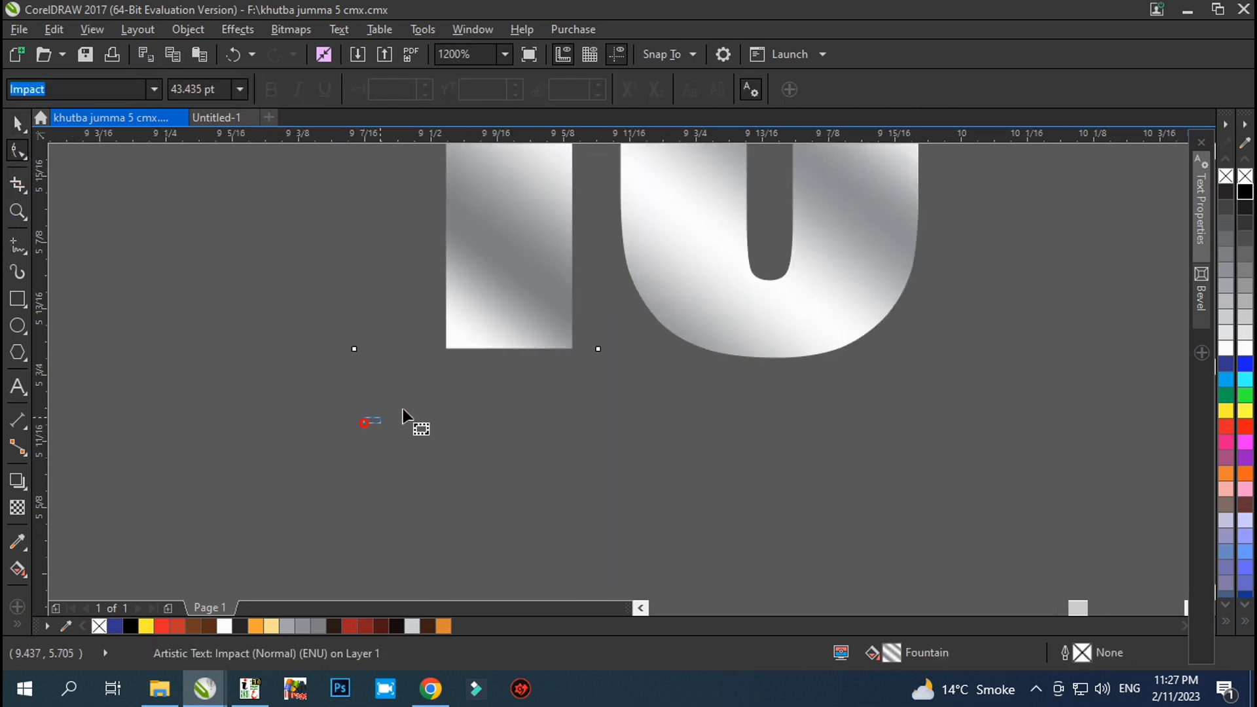
{"action": "left_click_drag", "start_coordinate": [583, 323], "coordinate": [604, 324]}
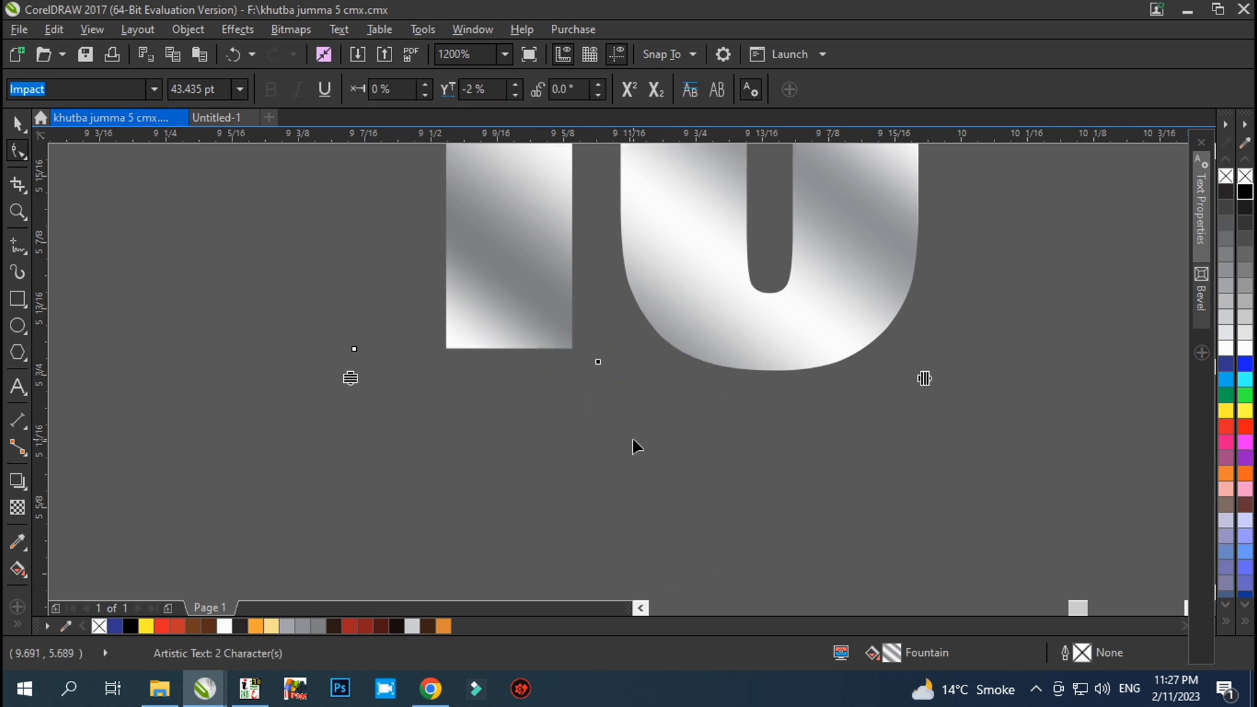
{"action": "key", "text": "ctrl+z"}
{"action": "scroll", "coordinate": [558, 458], "scroll_direction": "down", "scroll_amount": 1}
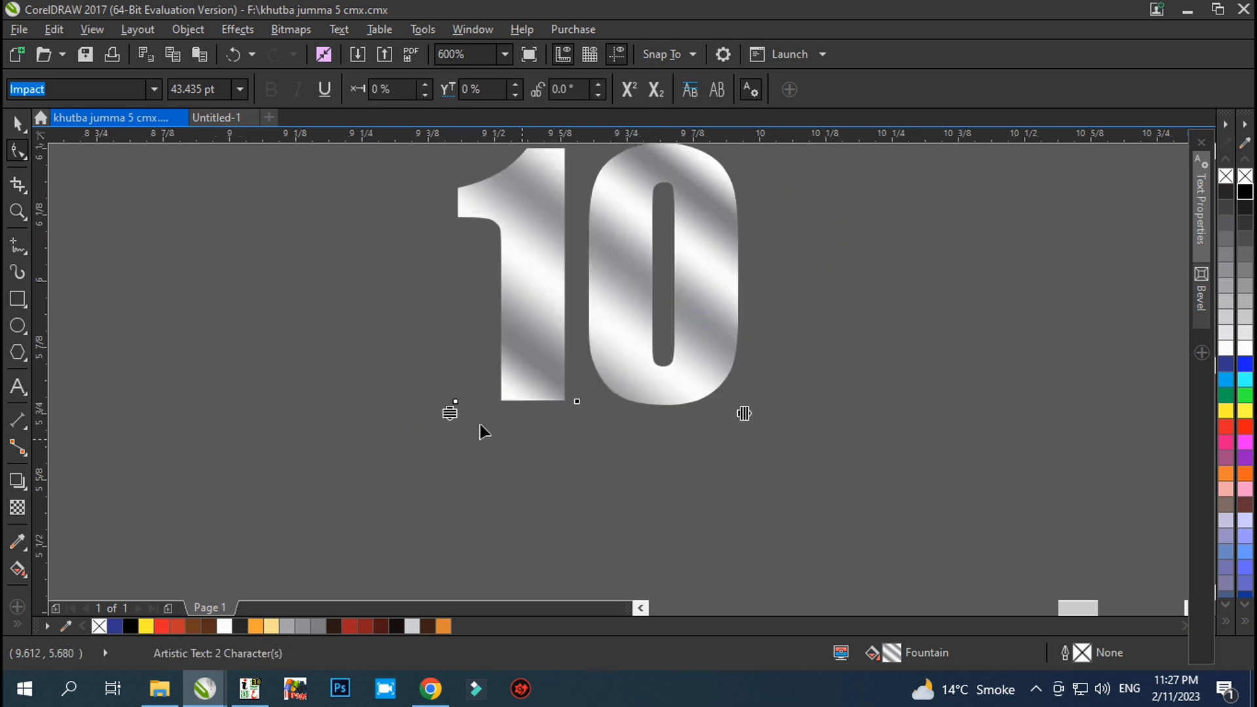
{"action": "left_click", "coordinate": [19, 131]}
{"action": "left_click", "coordinate": [556, 411]}
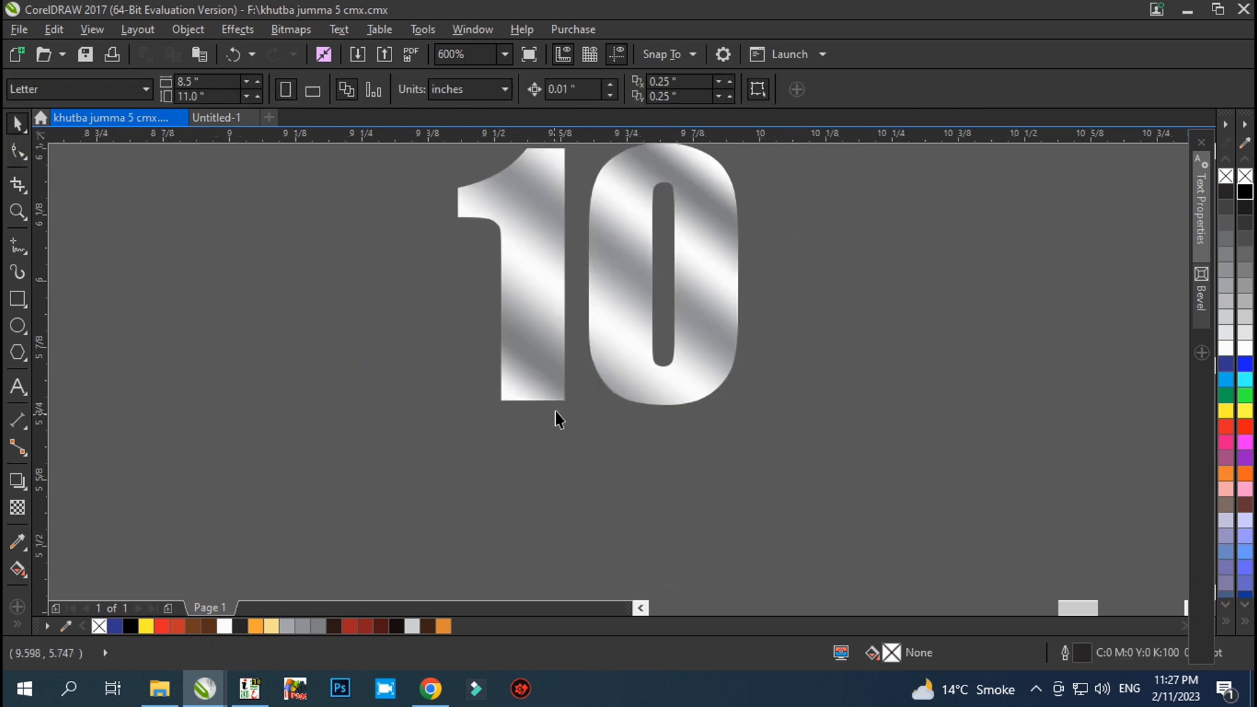
{"action": "left_click", "coordinate": [526, 380]}
{"action": "scroll", "coordinate": [515, 412], "scroll_direction": "up", "scroll_amount": 1}
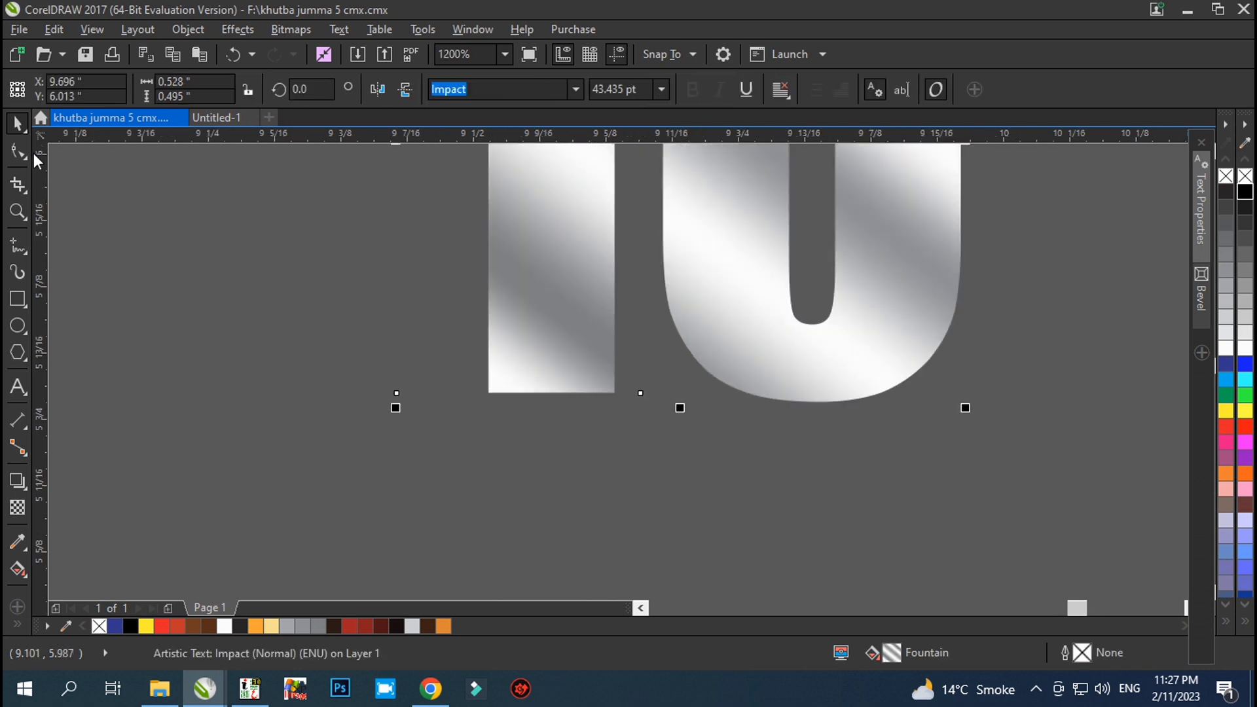
{"action": "scroll", "coordinate": [510, 393], "scroll_direction": "up", "scroll_amount": 2}
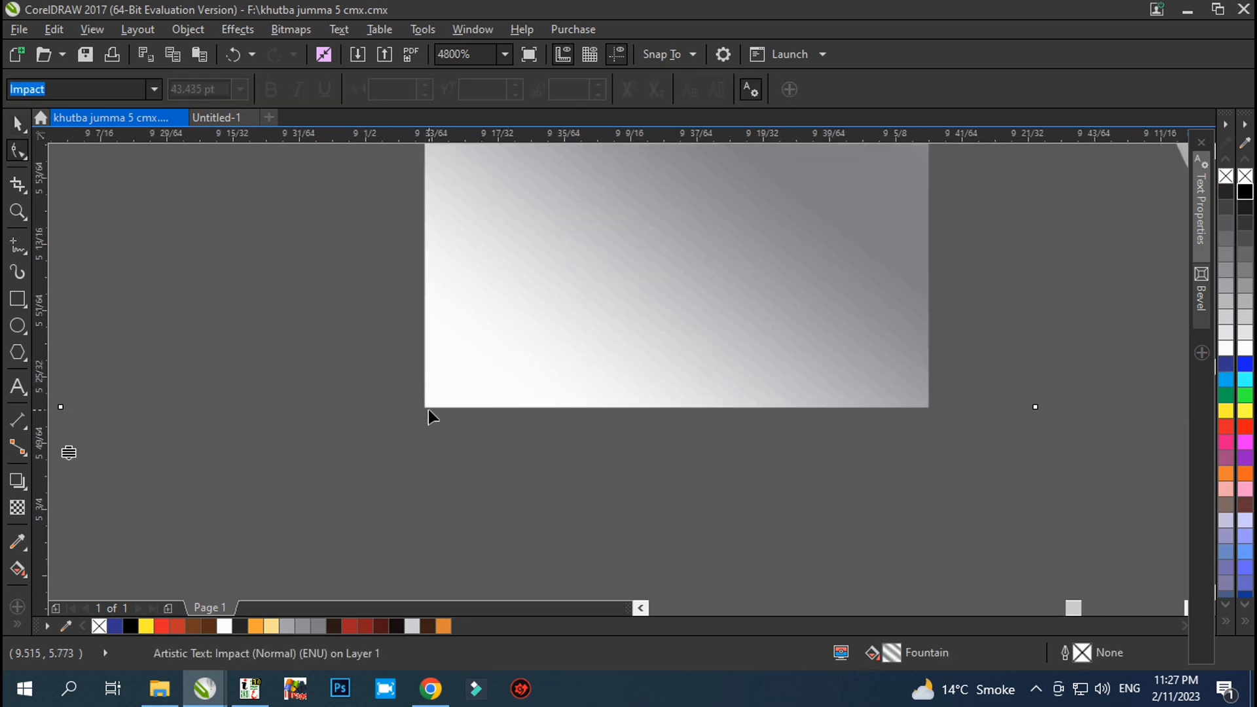
{"action": "left_click", "coordinate": [427, 410]}
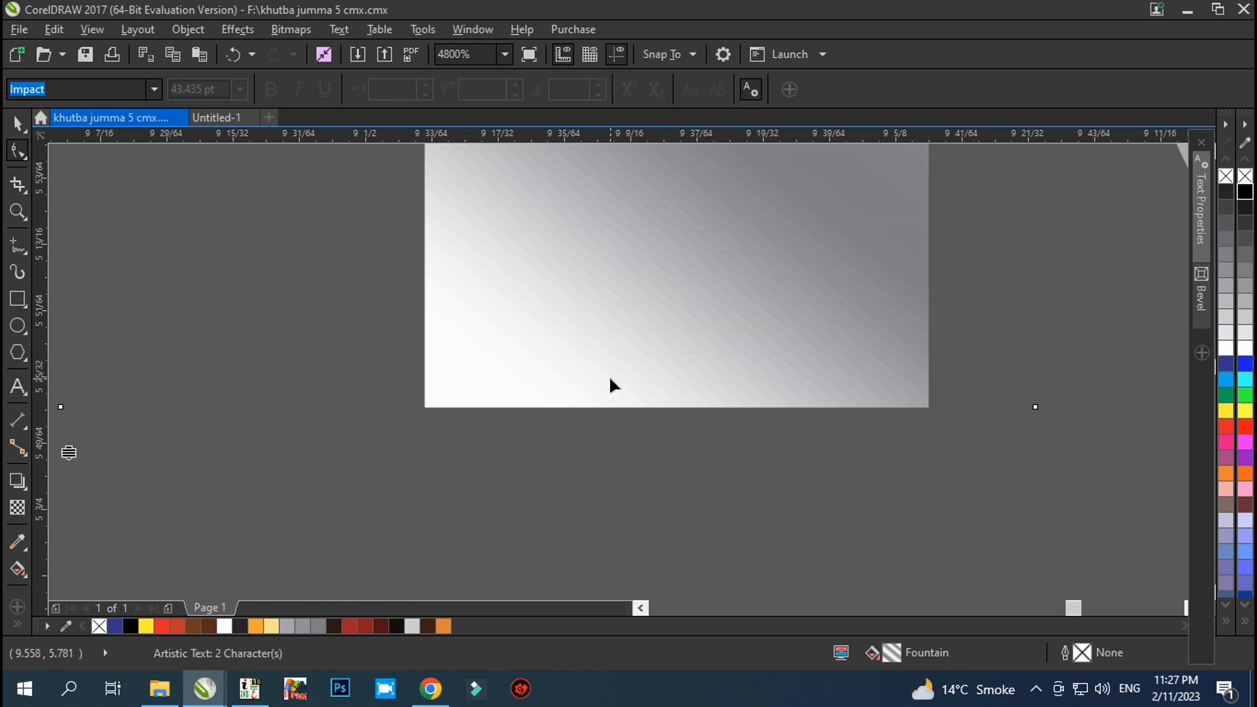
{"action": "scroll", "coordinate": [610, 379], "scroll_direction": "down", "scroll_amount": 1}
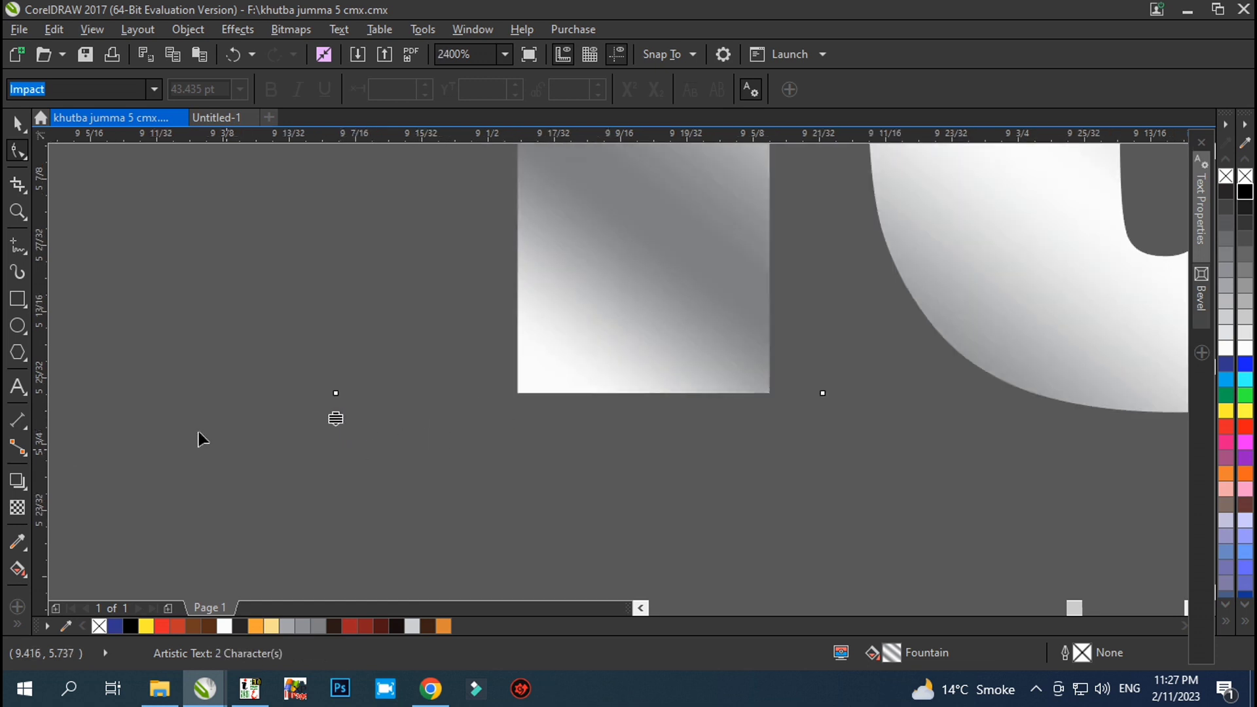
{"action": "left_click", "coordinate": [22, 131]}
Step: Place a copy of the lower 10 directly beneath it and mirror the copy vertically
{"action": "scroll", "coordinate": [383, 357], "scroll_direction": "down", "scroll_amount": 2}
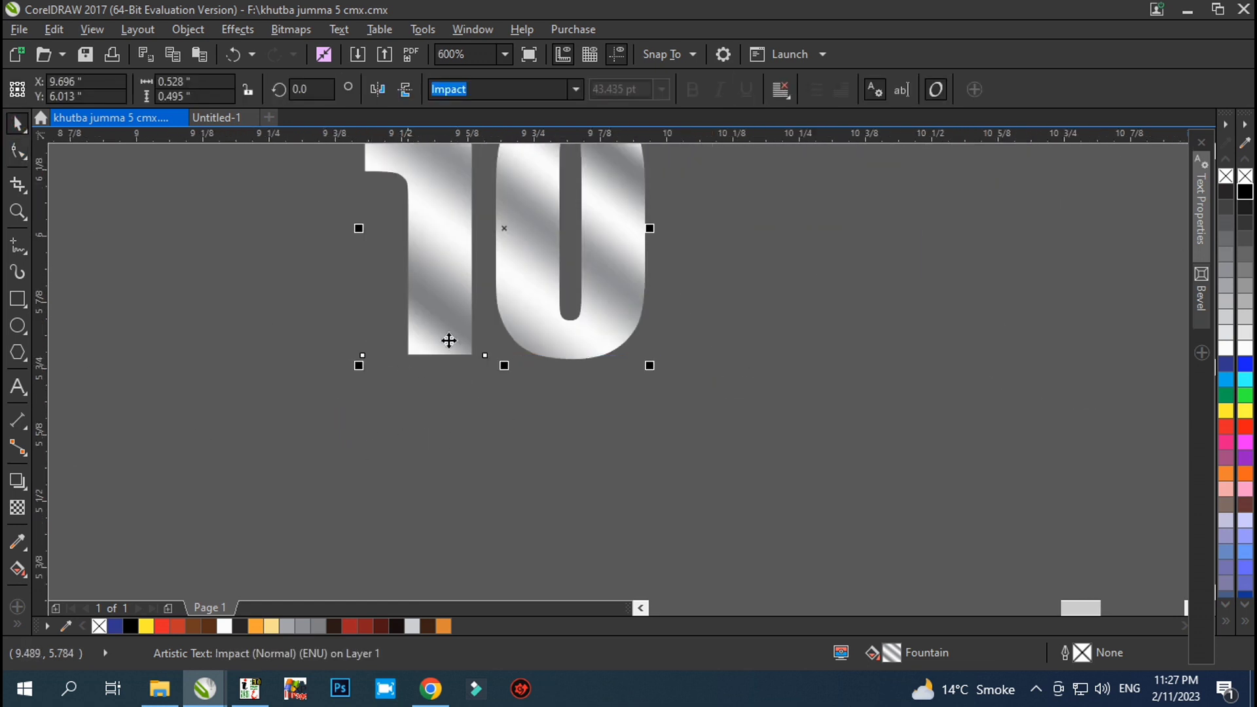
{"action": "left_click_drag", "start_coordinate": [512, 255], "coordinate": [494, 521]}
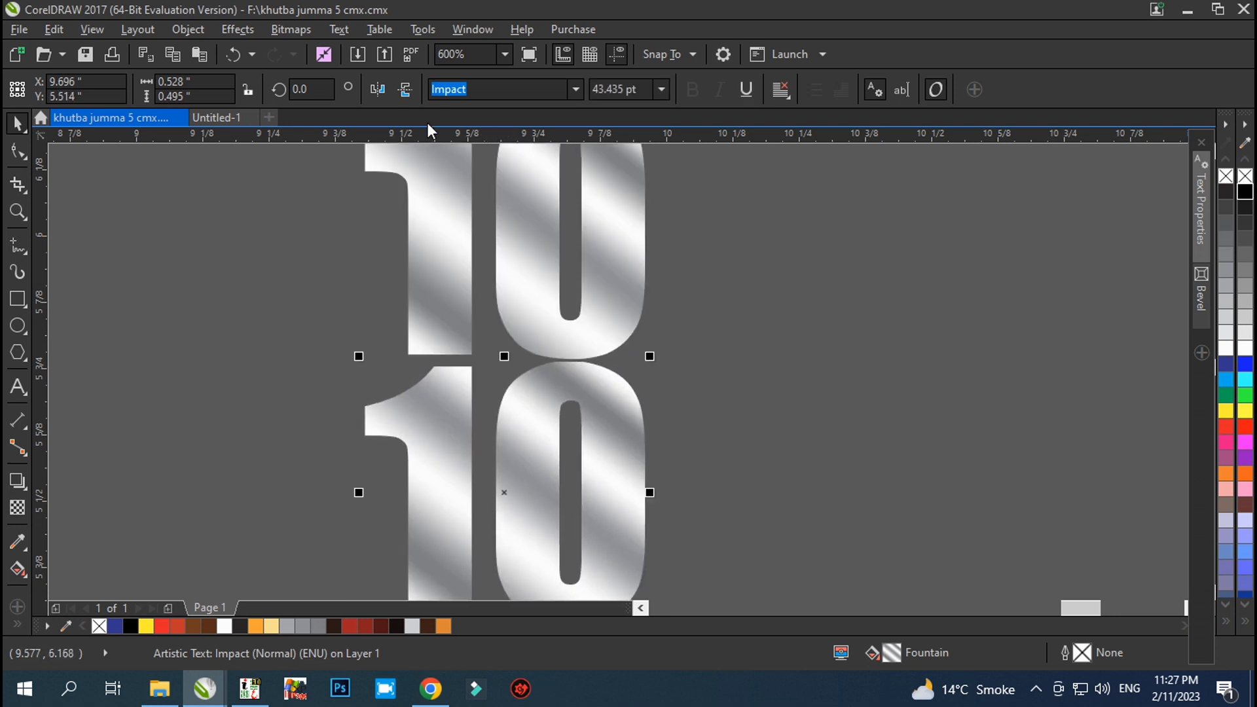
{"action": "left_click", "coordinate": [404, 90]}
{"action": "scroll", "coordinate": [543, 379], "scroll_direction": "up", "scroll_amount": 1}
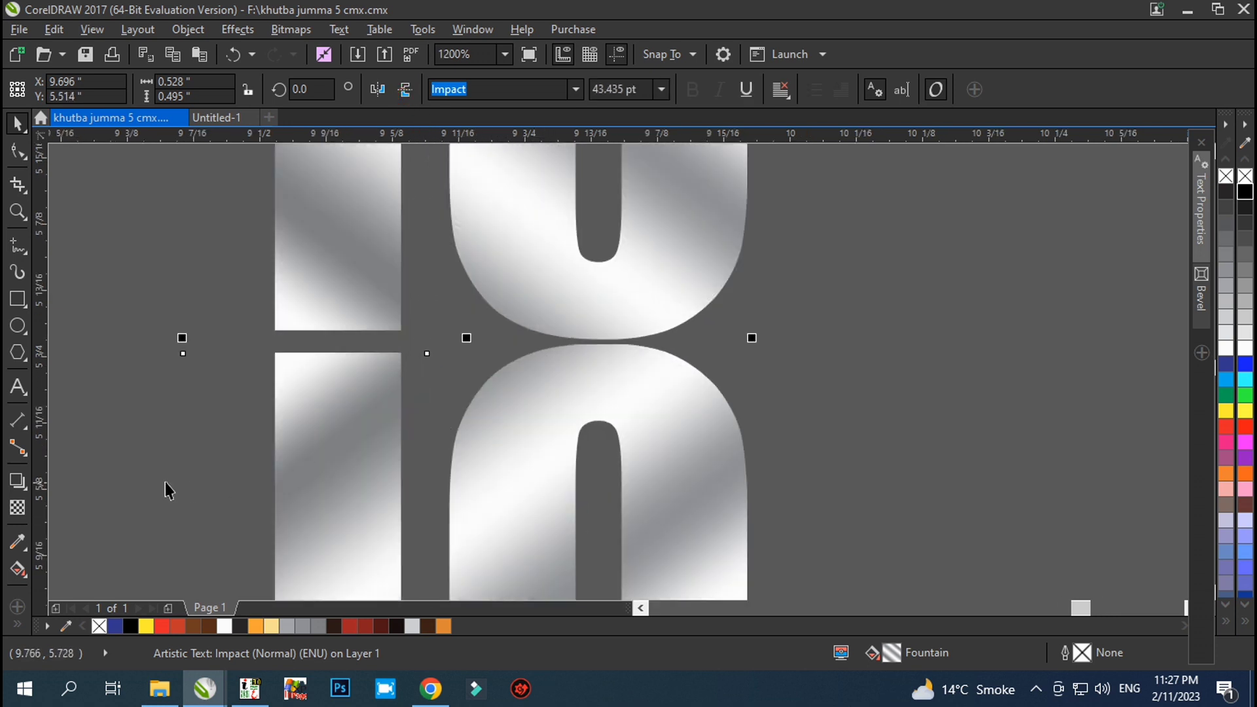
Step: Apply a linear transparency to the mirrored 10 so it fades out downward as a reflection
{"action": "left_click", "coordinate": [18, 509]}
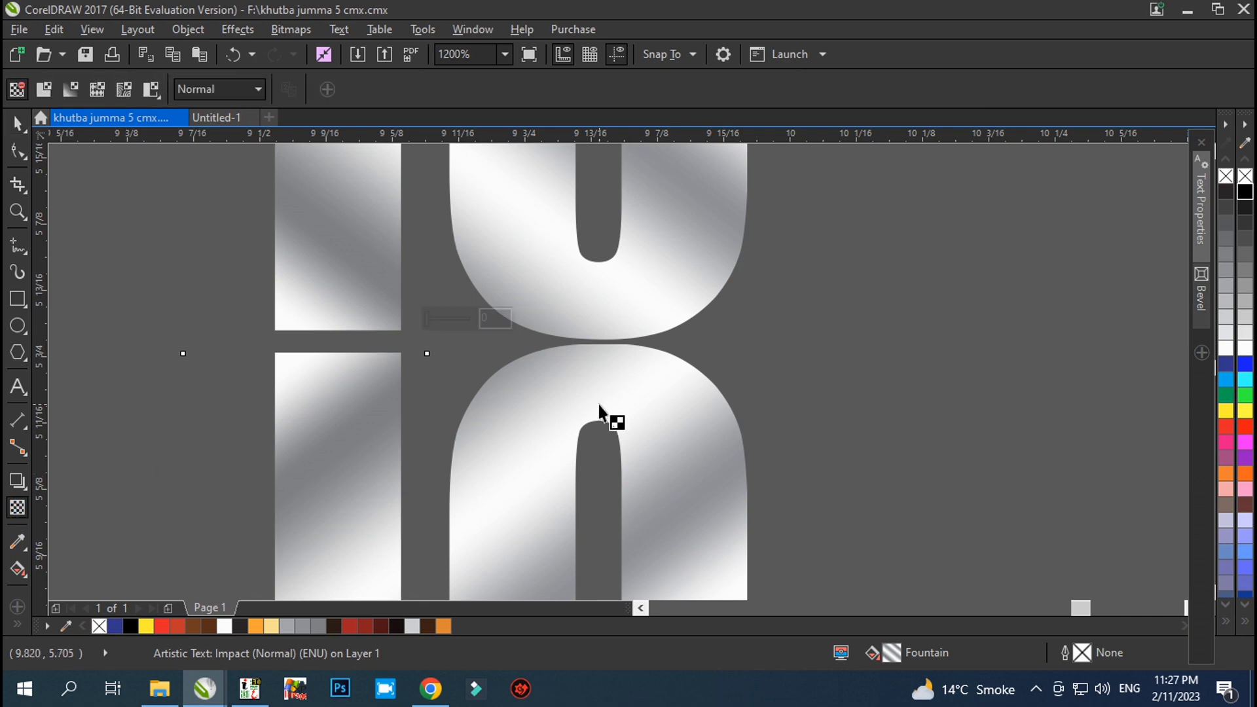
{"action": "scroll", "coordinate": [606, 415], "scroll_direction": "down", "scroll_amount": 1}
{"action": "left_click_drag", "start_coordinate": [555, 236], "coordinate": [547, 507]}
{"action": "left_click", "coordinate": [16, 125]}
{"action": "left_click", "coordinate": [702, 331]}
{"action": "scroll", "coordinate": [702, 330], "scroll_direction": "down", "scroll_amount": 3}
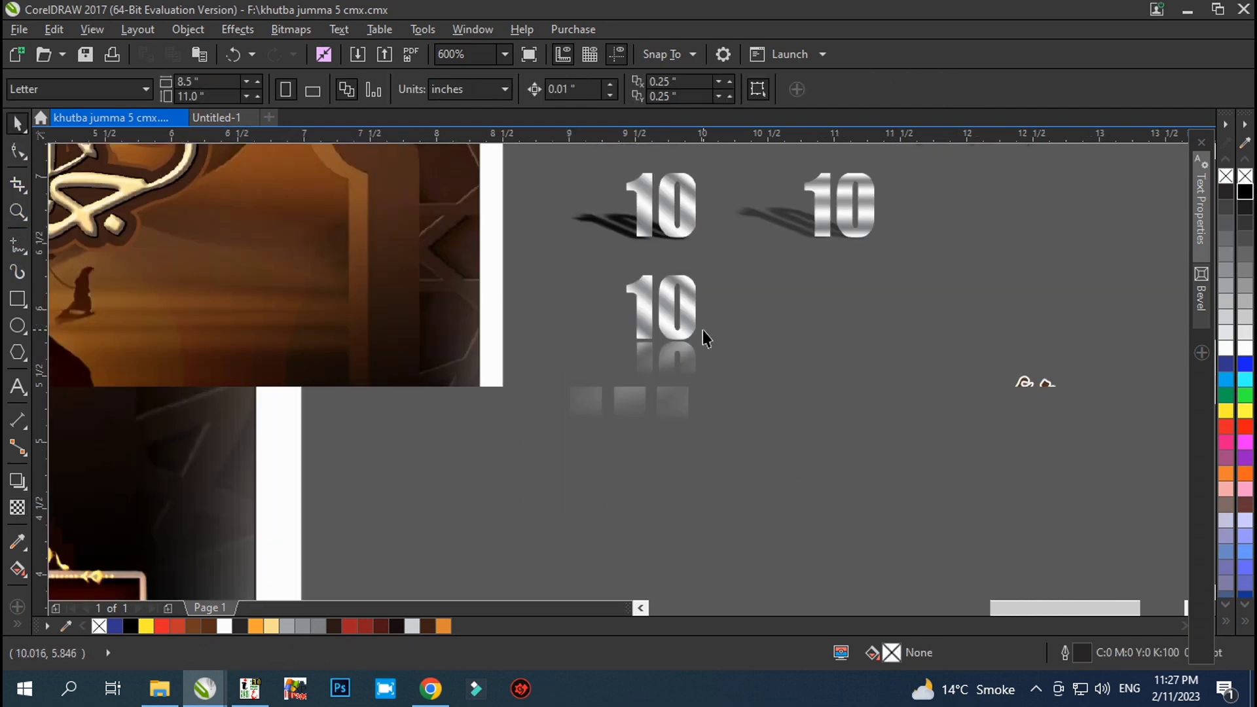
{"action": "scroll", "coordinate": [852, 339], "scroll_direction": "down", "scroll_amount": 2}
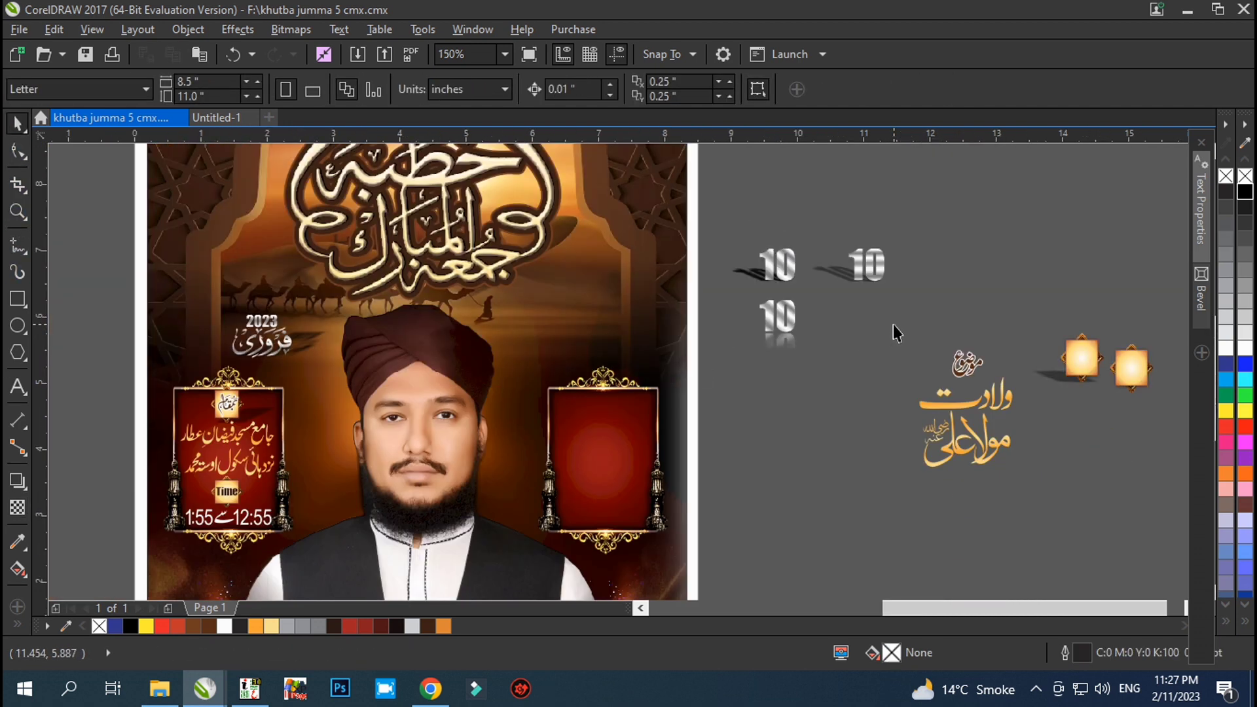
Step: Move the silver 2023 and month-name text with its shadow off the poster onto the empty area to its left
{"action": "scroll", "coordinate": [924, 339], "scroll_direction": "down", "scroll_amount": 3}
{"action": "scroll", "coordinate": [435, 284], "scroll_direction": "up", "scroll_amount": 4}
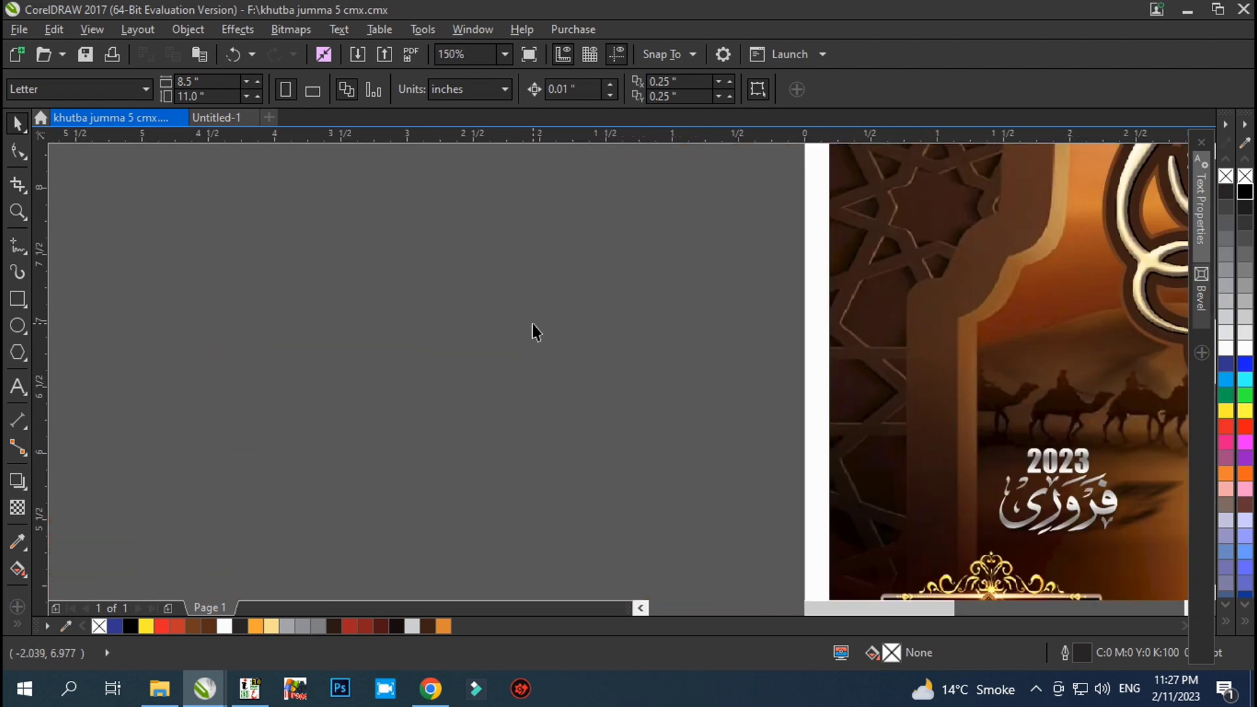
{"action": "scroll", "coordinate": [411, 321], "scroll_direction": "down", "scroll_amount": 2}
{"action": "left_click_drag", "start_coordinate": [444, 292], "coordinate": [807, 450]}
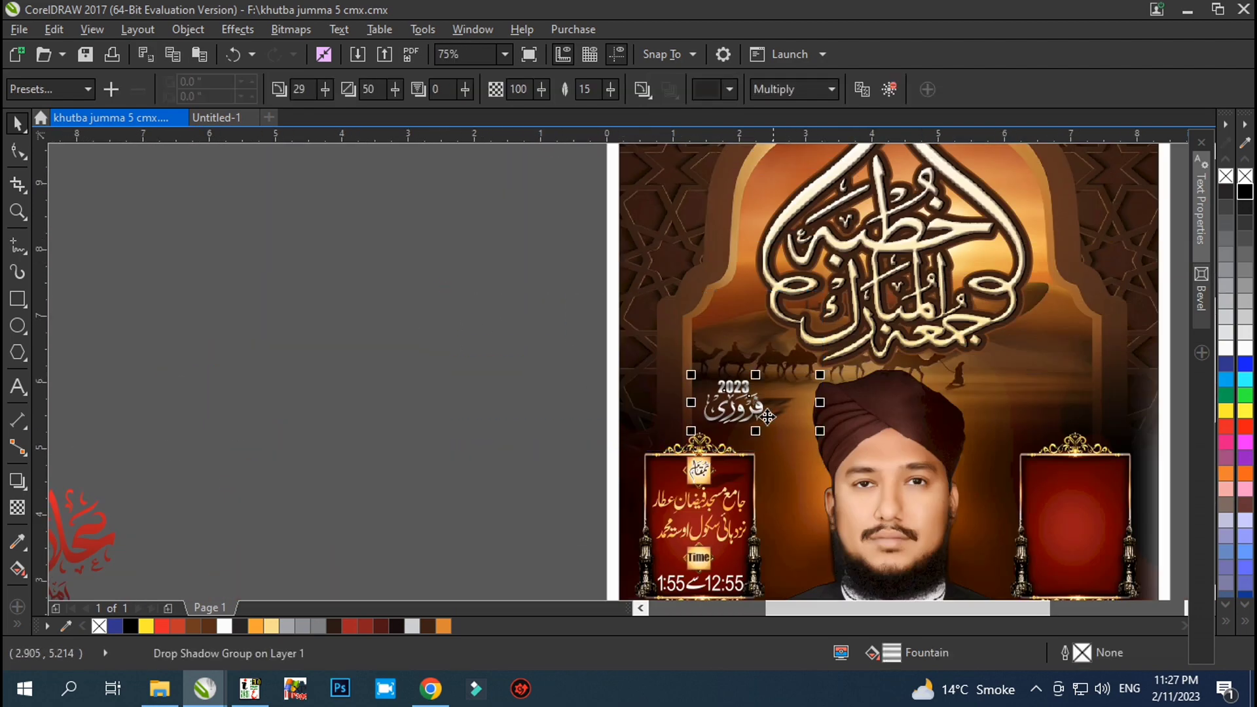
{"action": "left_click_drag", "start_coordinate": [737, 403], "coordinate": [216, 241]}
{"action": "scroll", "coordinate": [196, 239], "scroll_direction": "up", "scroll_amount": 4}
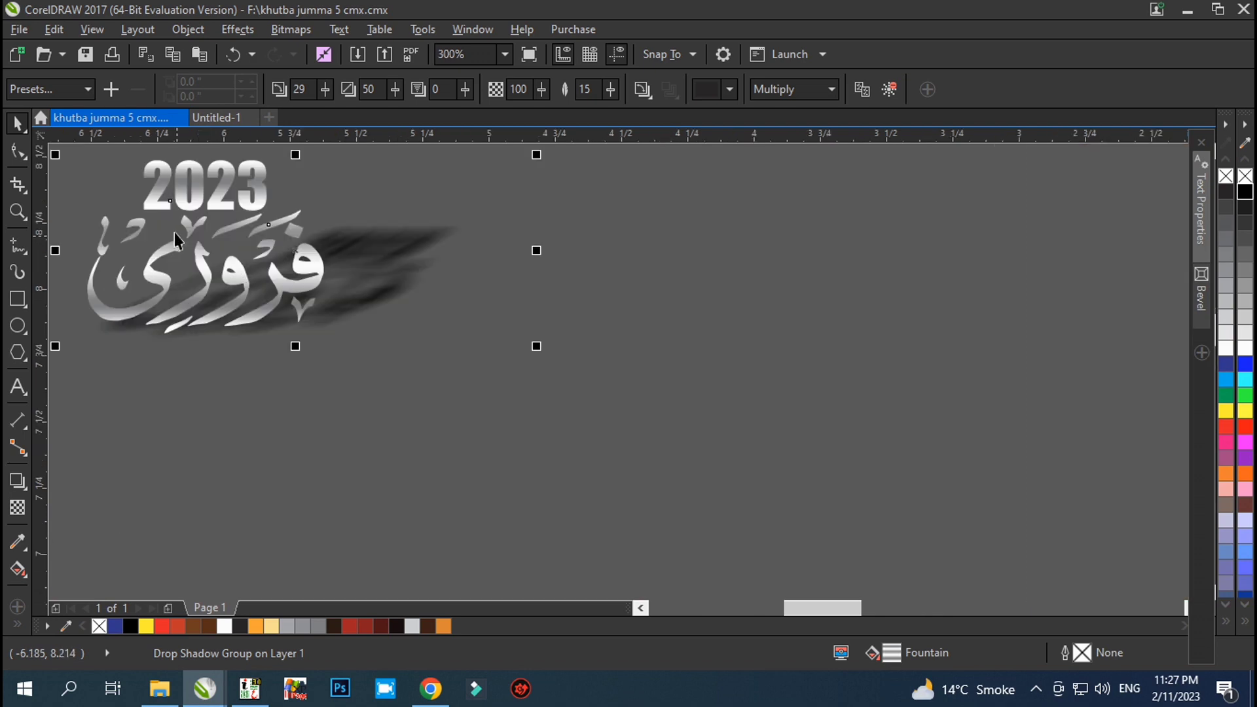
{"action": "left_click", "coordinate": [313, 381]}
Step: Move the venue and time text block with its badges out of the poster's left red frame onto the empty area beside it
{"action": "scroll", "coordinate": [134, 229], "scroll_direction": "down", "scroll_amount": 4}
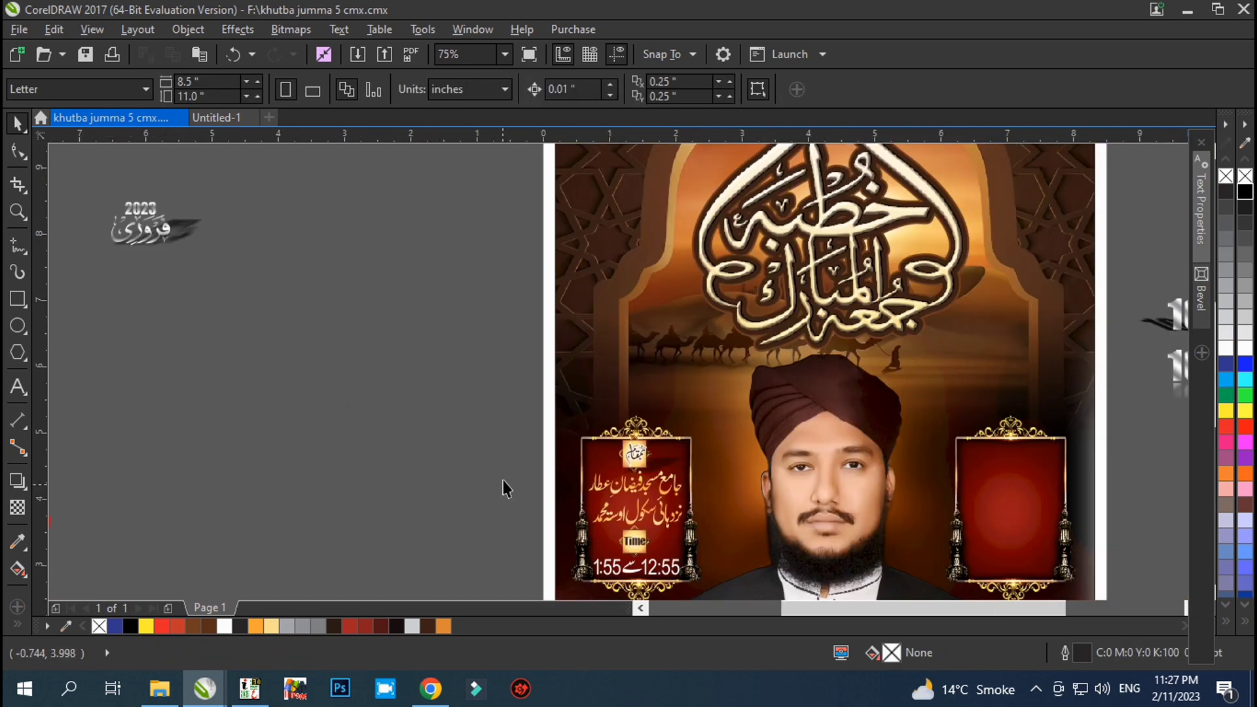
{"action": "scroll", "coordinate": [503, 484], "scroll_direction": "down", "scroll_amount": 2}
{"action": "scroll", "coordinate": [550, 409], "scroll_direction": "up", "scroll_amount": 2}
{"action": "left_click_drag", "start_coordinate": [546, 281], "coordinate": [726, 556]}
{"action": "left_click_drag", "start_coordinate": [650, 423], "coordinate": [239, 308]}
{"action": "scroll", "coordinate": [91, 275], "scroll_direction": "up", "scroll_amount": 2}
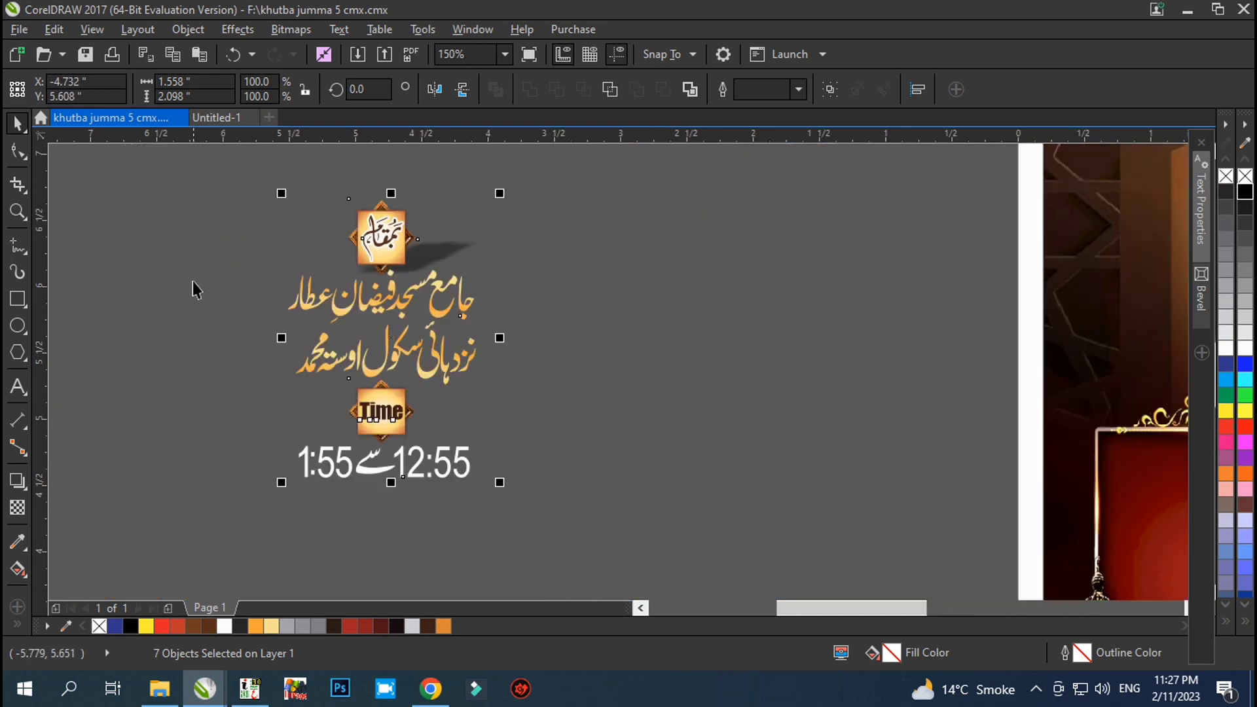
Step: Remove the white outline from the dark Urdu word in the upper badge of the venue text block
{"action": "scroll", "coordinate": [222, 253], "scroll_direction": "up", "scroll_amount": 2}
{"action": "left_click", "coordinate": [269, 239]}
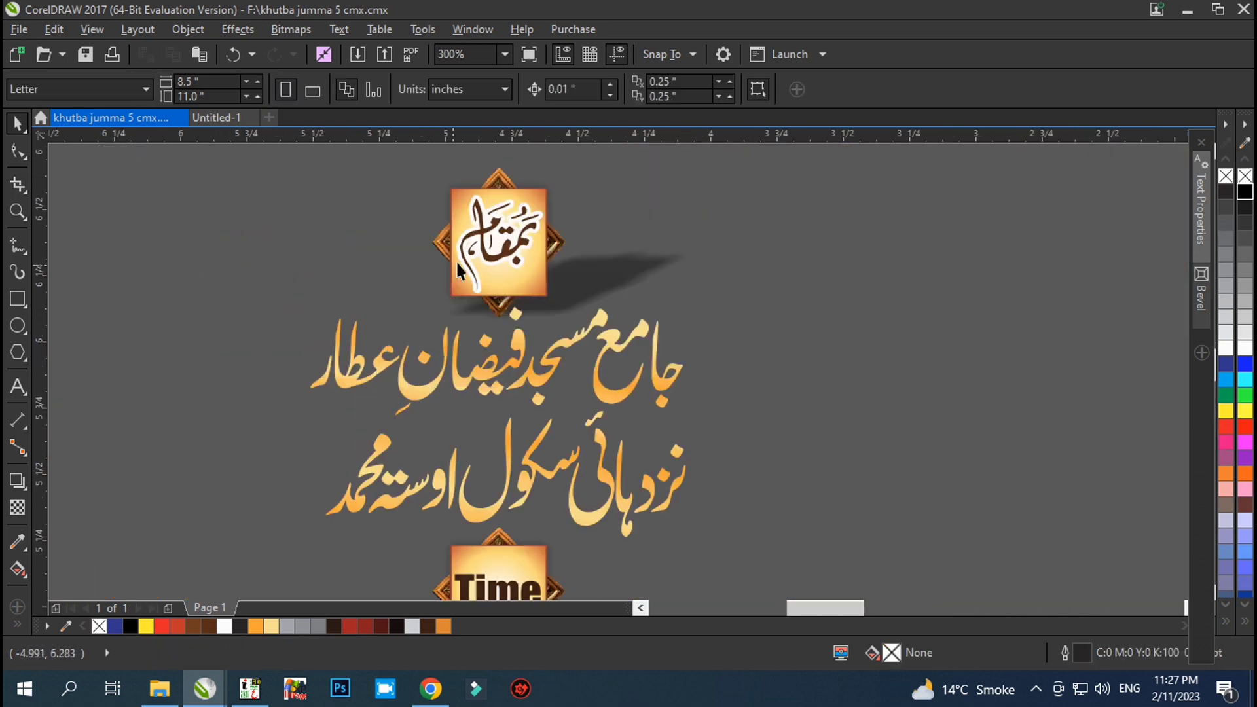
{"action": "left_click", "coordinate": [492, 236]}
{"action": "right_click", "coordinate": [103, 628]}
{"action": "left_click", "coordinate": [373, 313]}
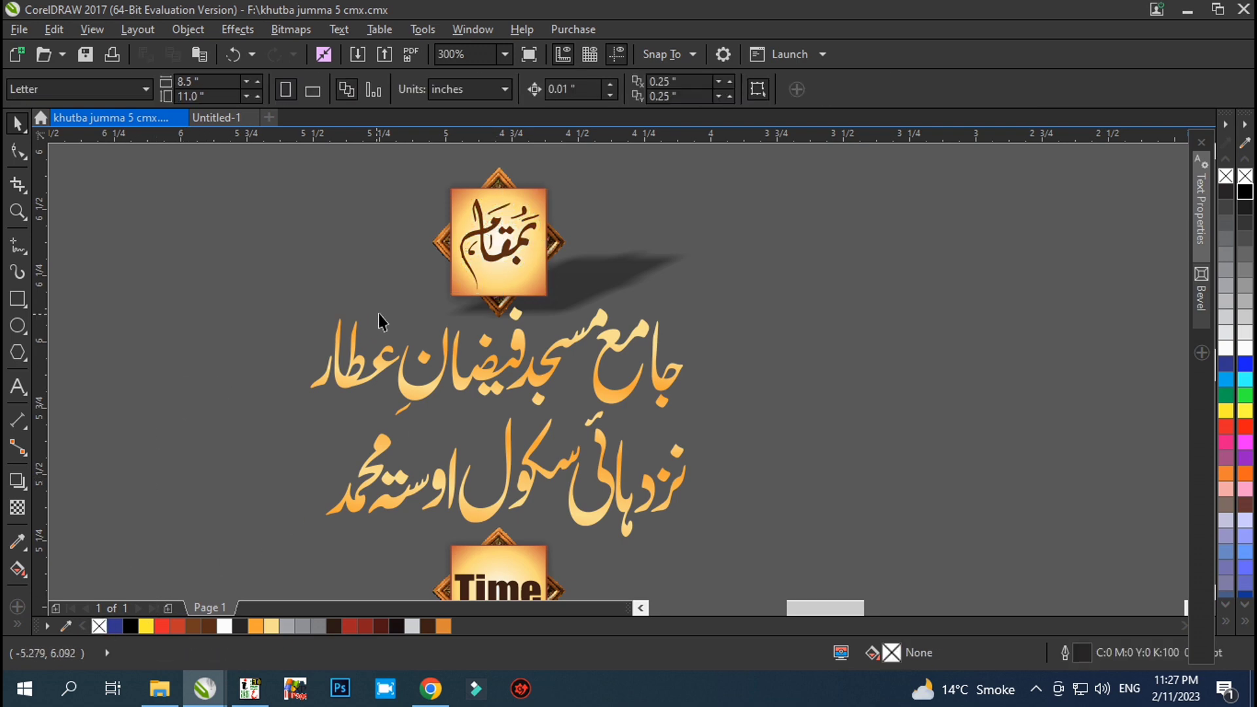
Step: Move the layered title calligraphy from the poster's arch onto the empty area to the right of the poster
{"action": "scroll", "coordinate": [448, 295], "scroll_direction": "down", "scroll_amount": 1}
{"action": "scroll", "coordinate": [486, 445], "scroll_direction": "up", "scroll_amount": 2}
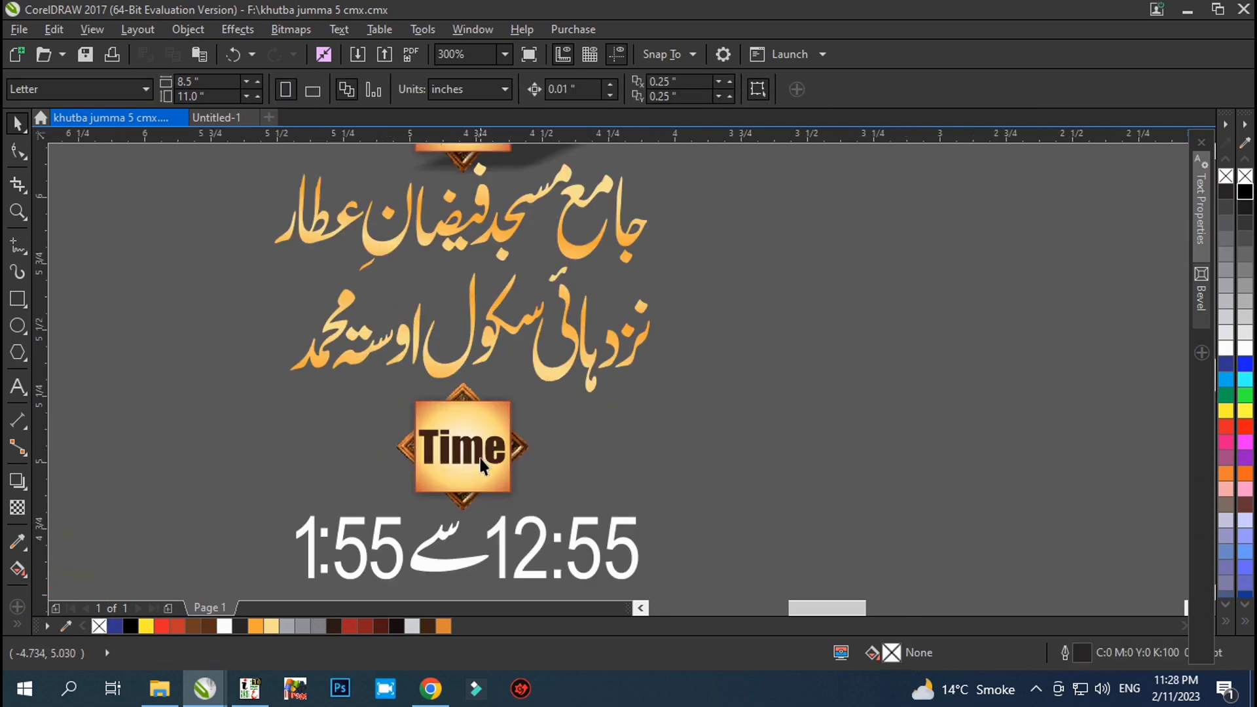
{"action": "scroll", "coordinate": [179, 362], "scroll_direction": "down", "scroll_amount": 4}
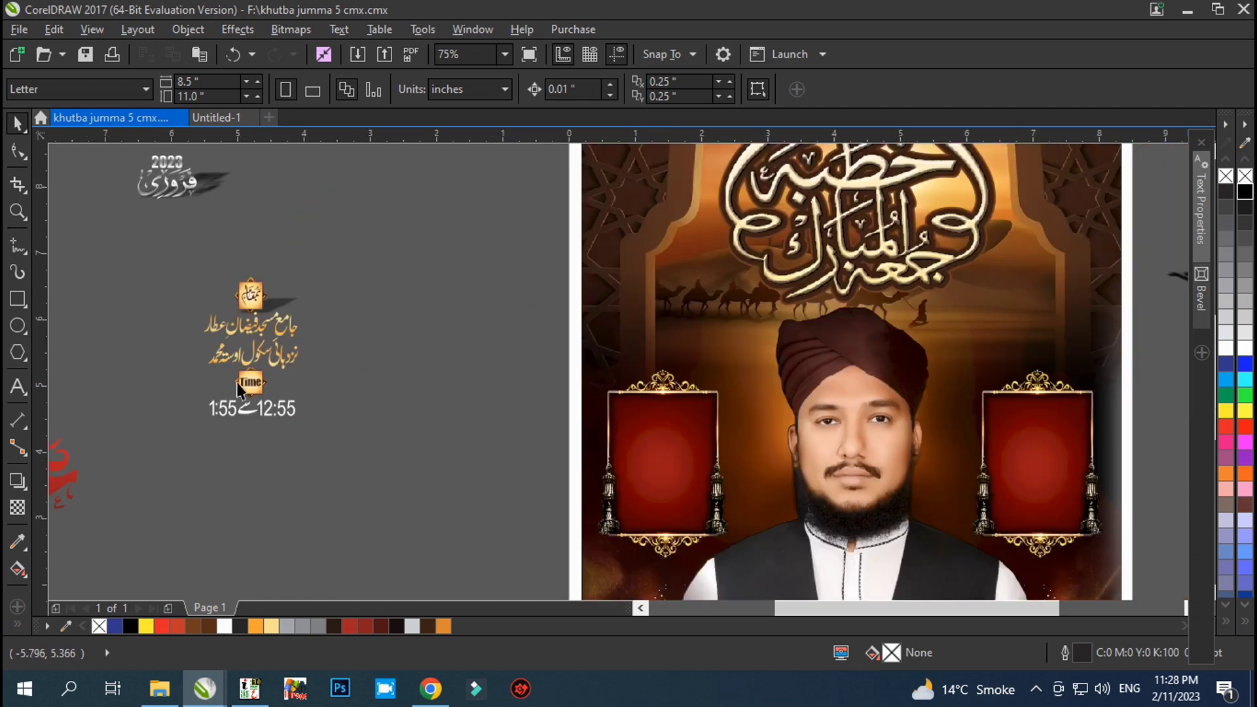
{"action": "scroll", "coordinate": [449, 310], "scroll_direction": "down", "scroll_amount": 2}
{"action": "left_click", "coordinate": [611, 412]}
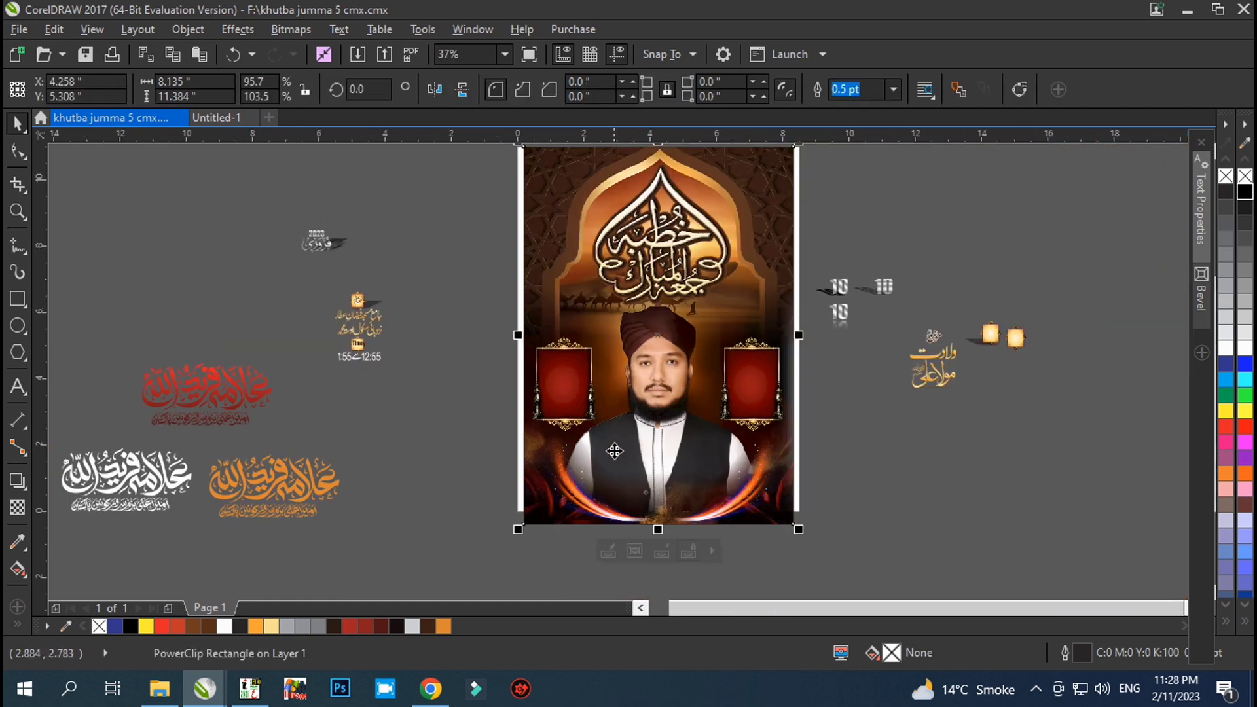
{"action": "scroll", "coordinate": [614, 450], "scroll_direction": "down", "scroll_amount": 1}
{"action": "scroll", "coordinate": [678, 291], "scroll_direction": "up", "scroll_amount": 1}
{"action": "left_click_drag", "start_coordinate": [709, 242], "coordinate": [510, 498]}
{"action": "left_click_drag", "start_coordinate": [635, 419], "coordinate": [965, 331]}
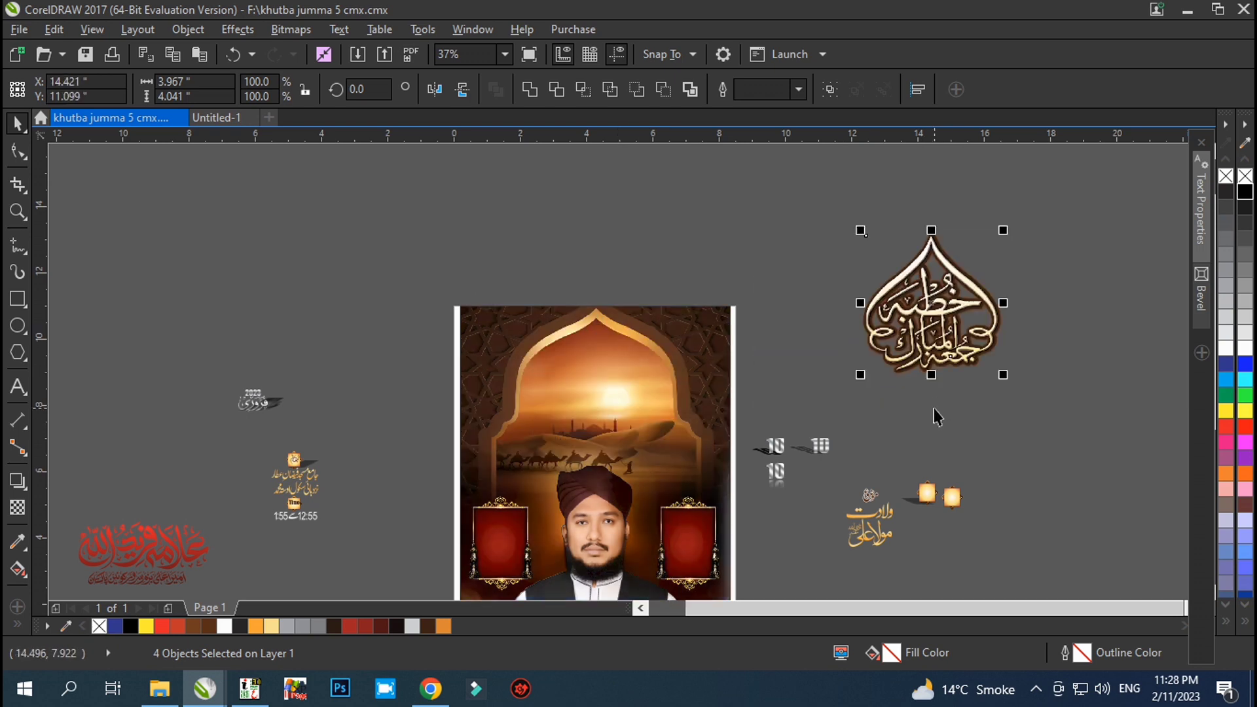
Step: Pull the gold bitmap, black curve and dark brown outline layers of the title calligraphy up and off the lighter brown layer
{"action": "scroll", "coordinate": [1143, 300], "scroll_direction": "up", "scroll_amount": 2}
{"action": "scroll", "coordinate": [519, 359], "scroll_direction": "up", "scroll_amount": 1}
{"action": "scroll", "coordinate": [330, 356], "scroll_direction": "down", "scroll_amount": 1}
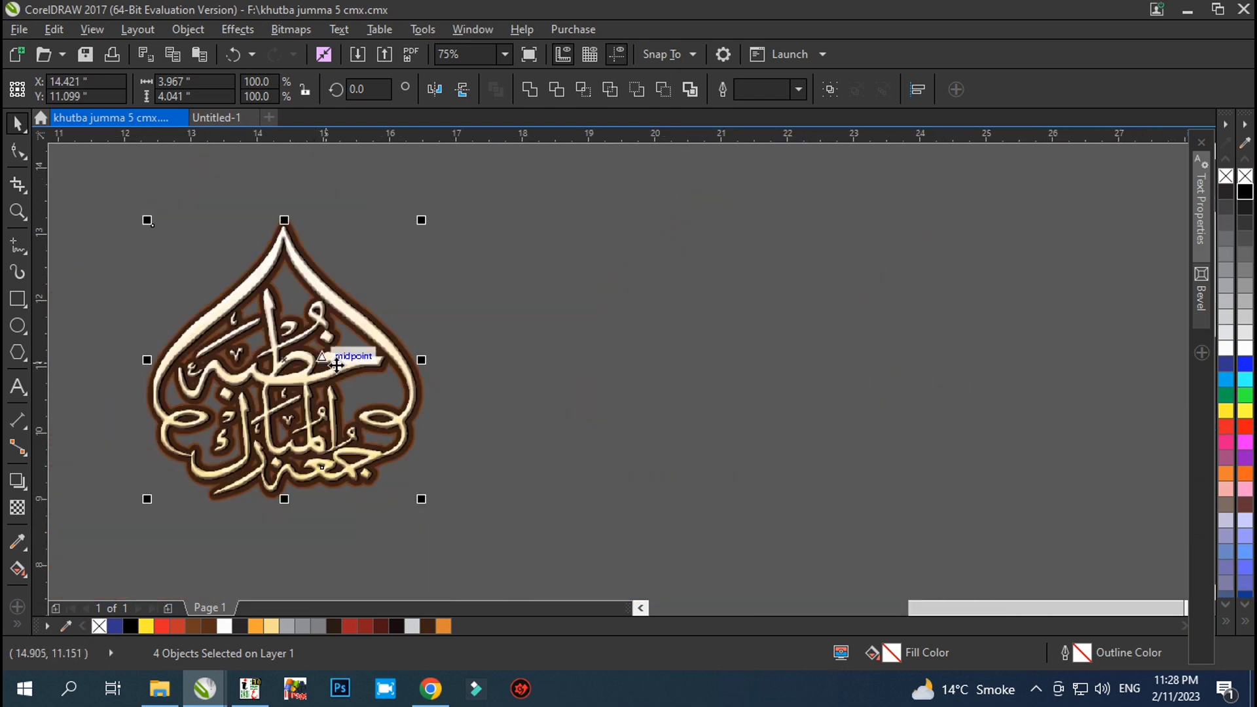
{"action": "left_click", "coordinate": [432, 406]}
{"action": "left_click_drag", "start_coordinate": [414, 398], "coordinate": [274, 312]}
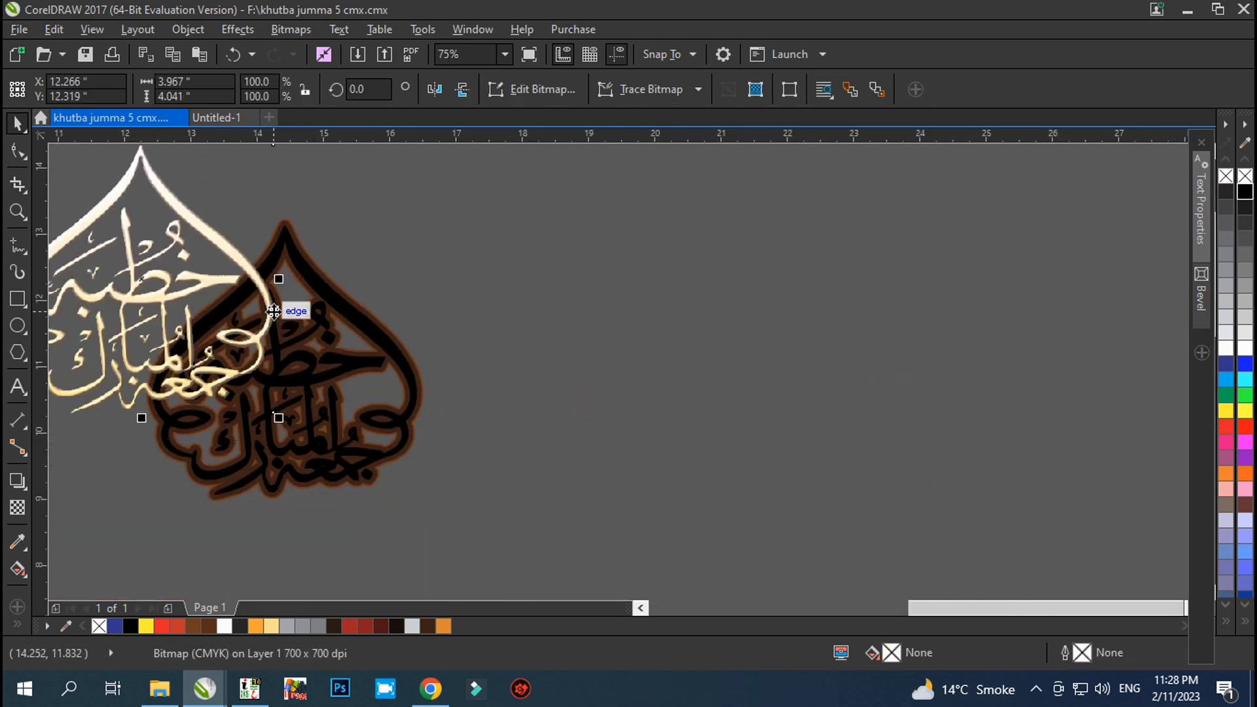
{"action": "left_click_drag", "start_coordinate": [341, 354], "coordinate": [379, 272]}
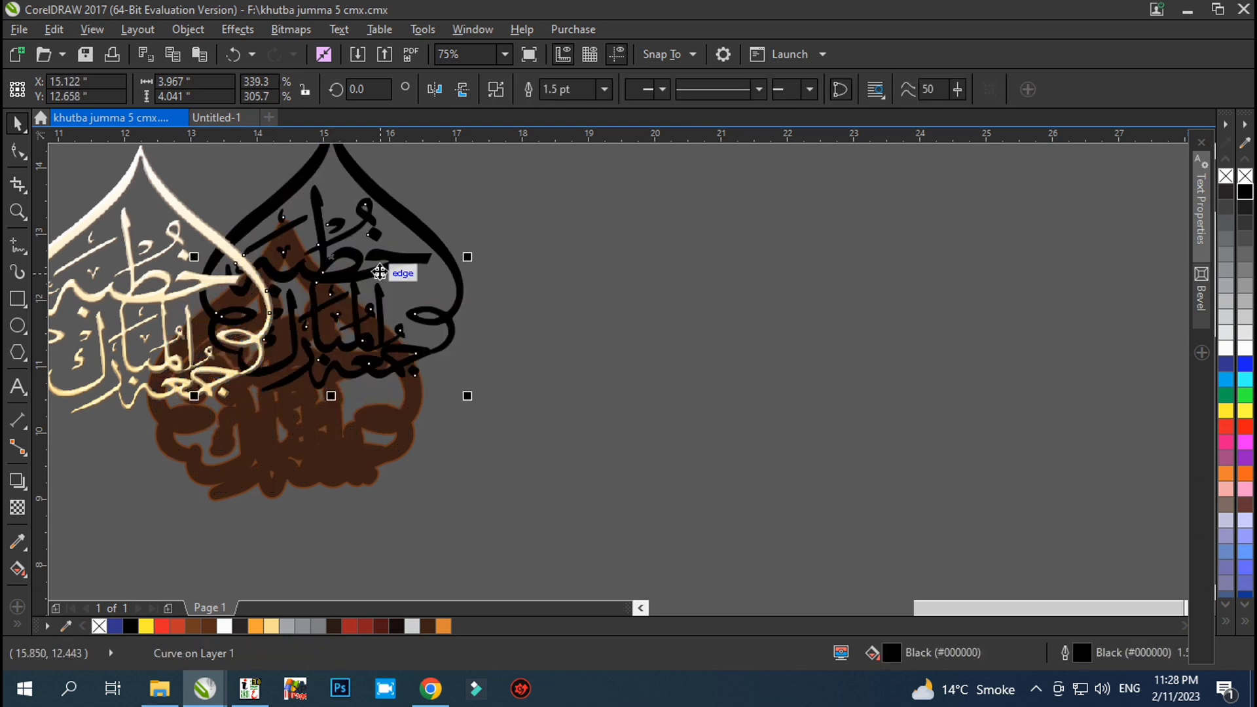
{"action": "left_click_drag", "start_coordinate": [351, 466], "coordinate": [372, 376]}
{"action": "left_click", "coordinate": [595, 451]}
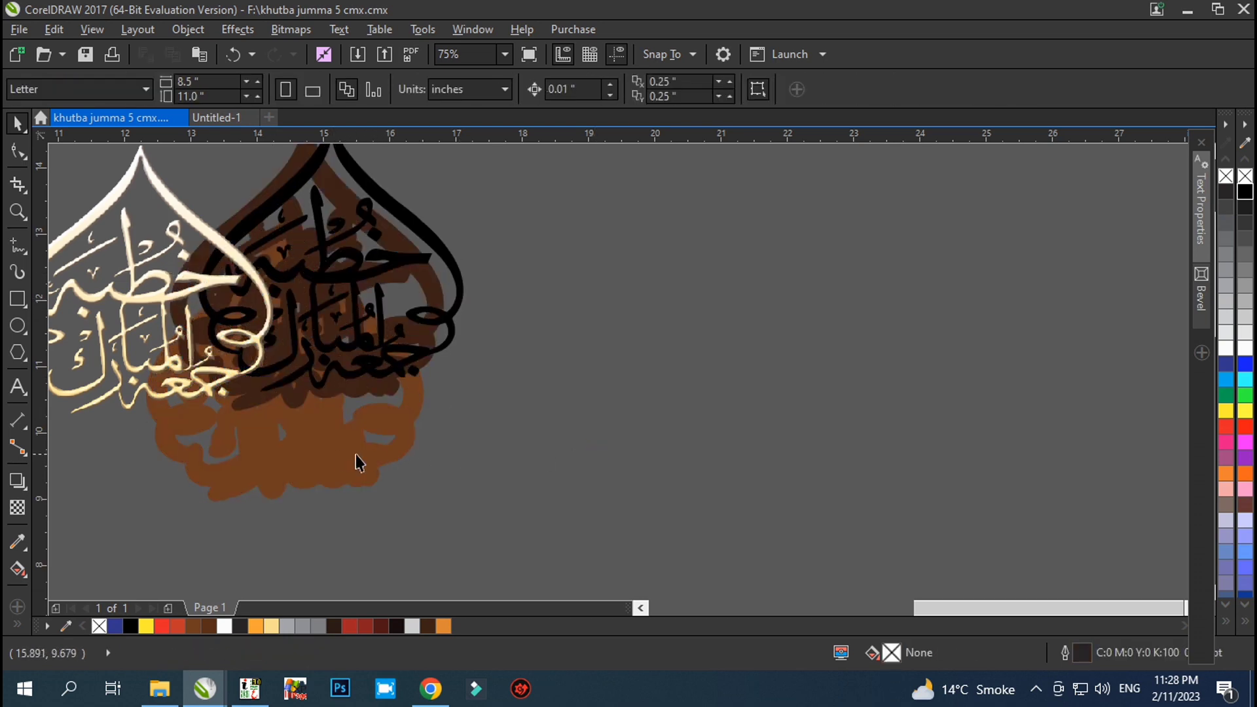
Step: Spread the calligraphy layers out sideways, with gold on the left, black over dark brown in the middle and lighter brown on the right
{"action": "left_click_drag", "start_coordinate": [355, 456], "coordinate": [921, 460]}
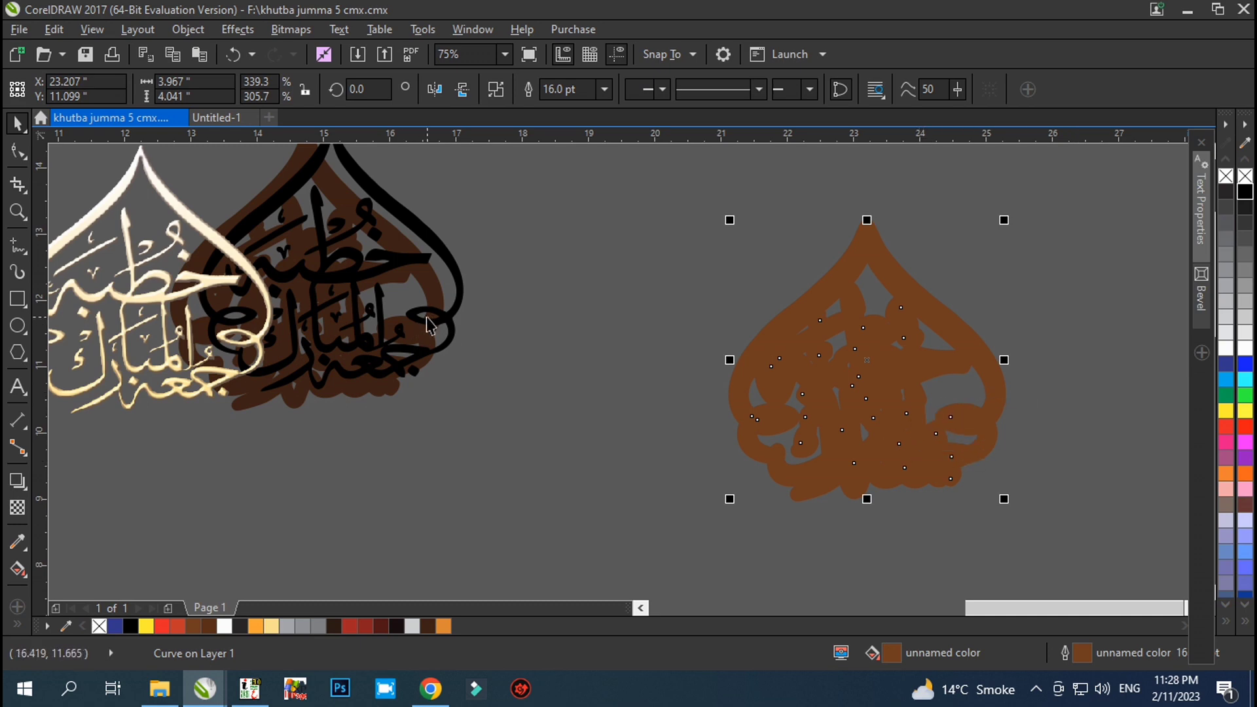
{"action": "left_click_drag", "start_coordinate": [429, 324], "coordinate": [673, 370]}
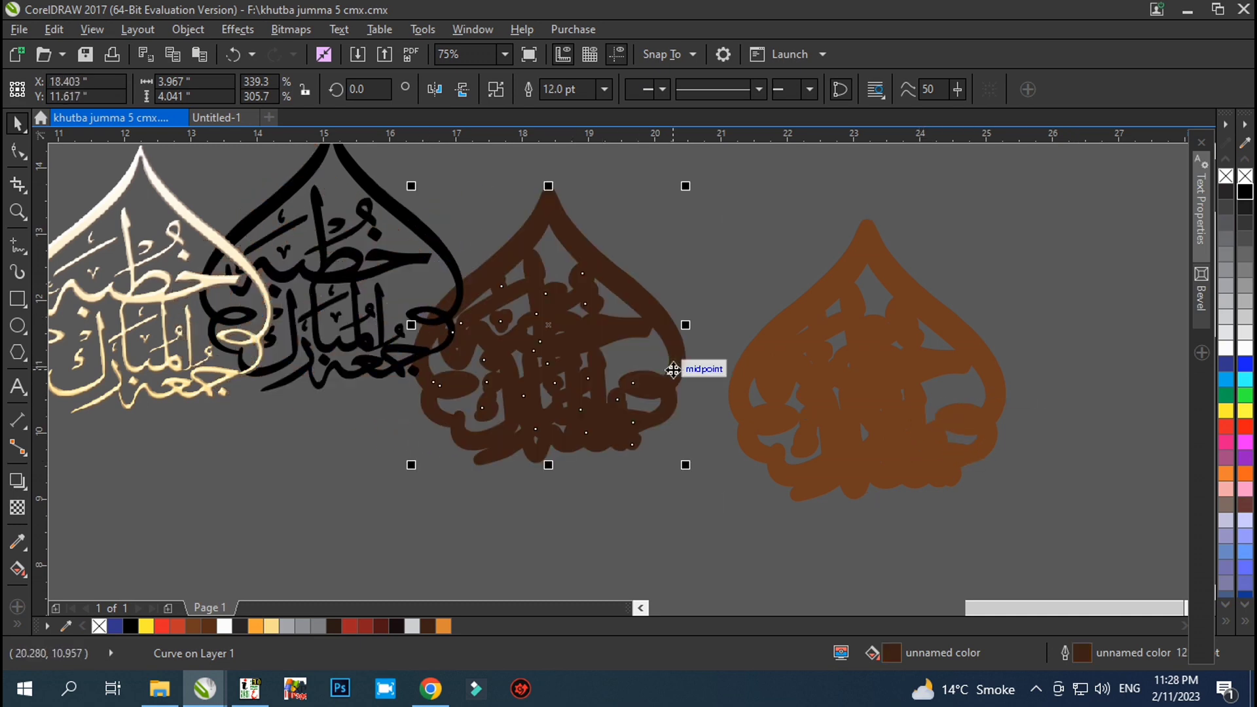
{"action": "left_click_drag", "start_coordinate": [336, 283], "coordinate": [523, 323]}
{"action": "left_click_drag", "start_coordinate": [224, 374], "coordinate": [262, 385]}
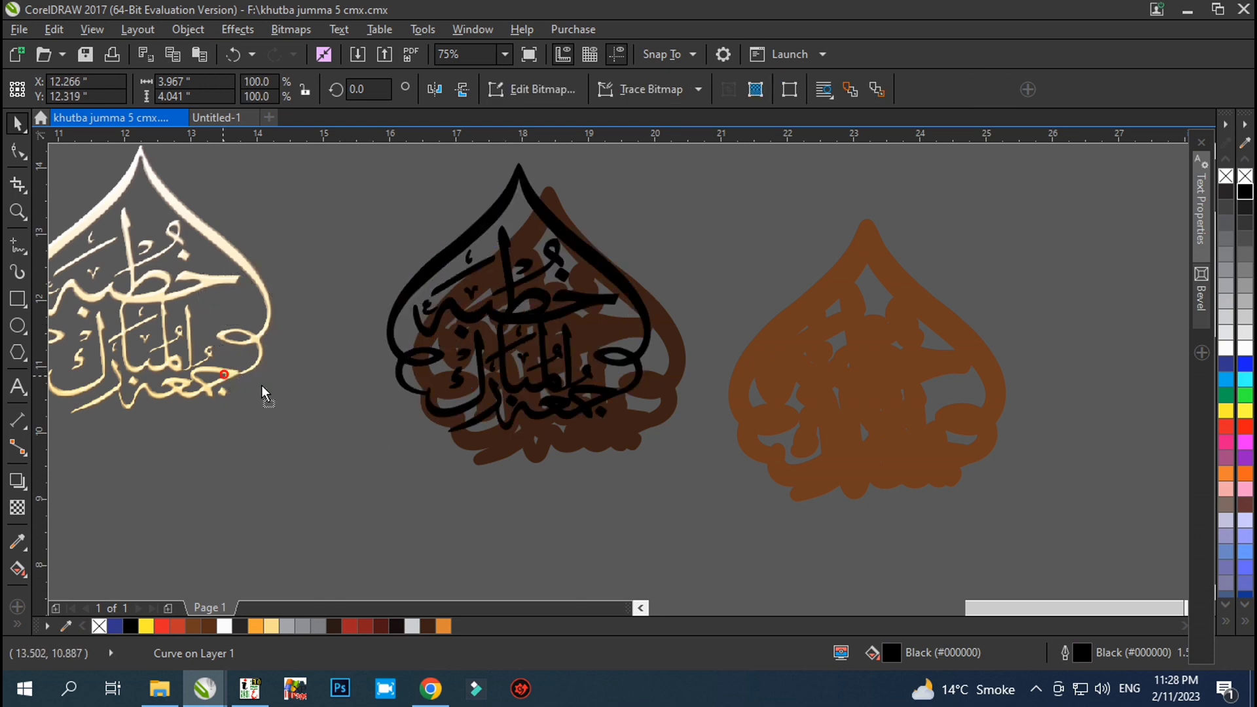
{"action": "left_click_drag", "start_coordinate": [92, 245], "coordinate": [180, 257]}
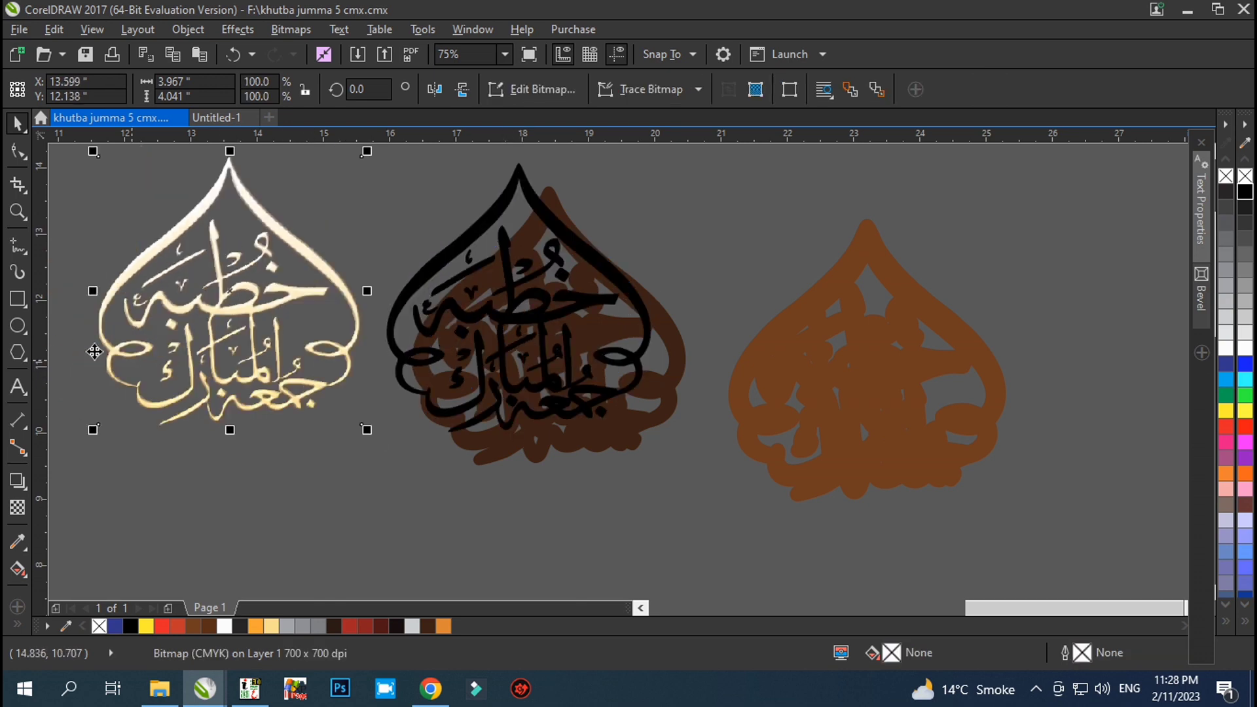
Step: Try a master saturation of 95 on the gold calligraphy bitmap with the Hue/Saturation/Lightness adjustment
{"action": "left_click", "coordinate": [244, 33]}
{"action": "mouse_move", "coordinate": [252, 50]}
{"action": "left_click", "coordinate": [447, 214]}
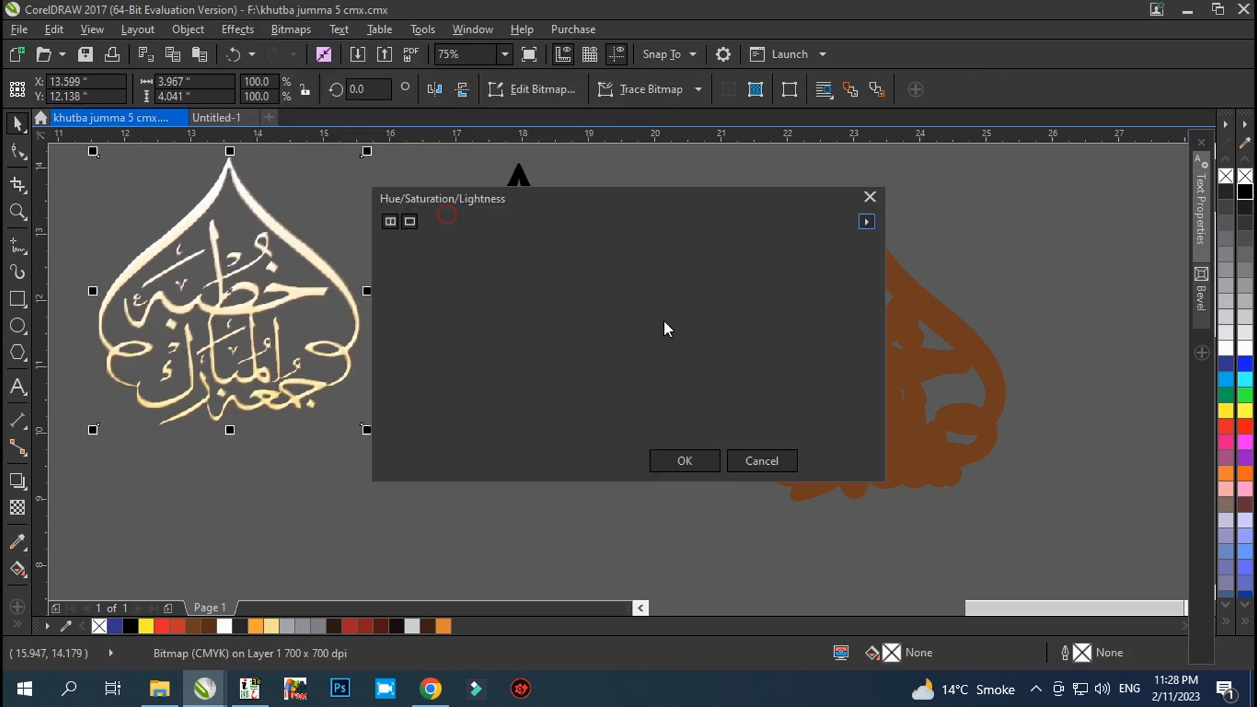
{"action": "left_click_drag", "start_coordinate": [602, 212], "coordinate": [689, 261]}
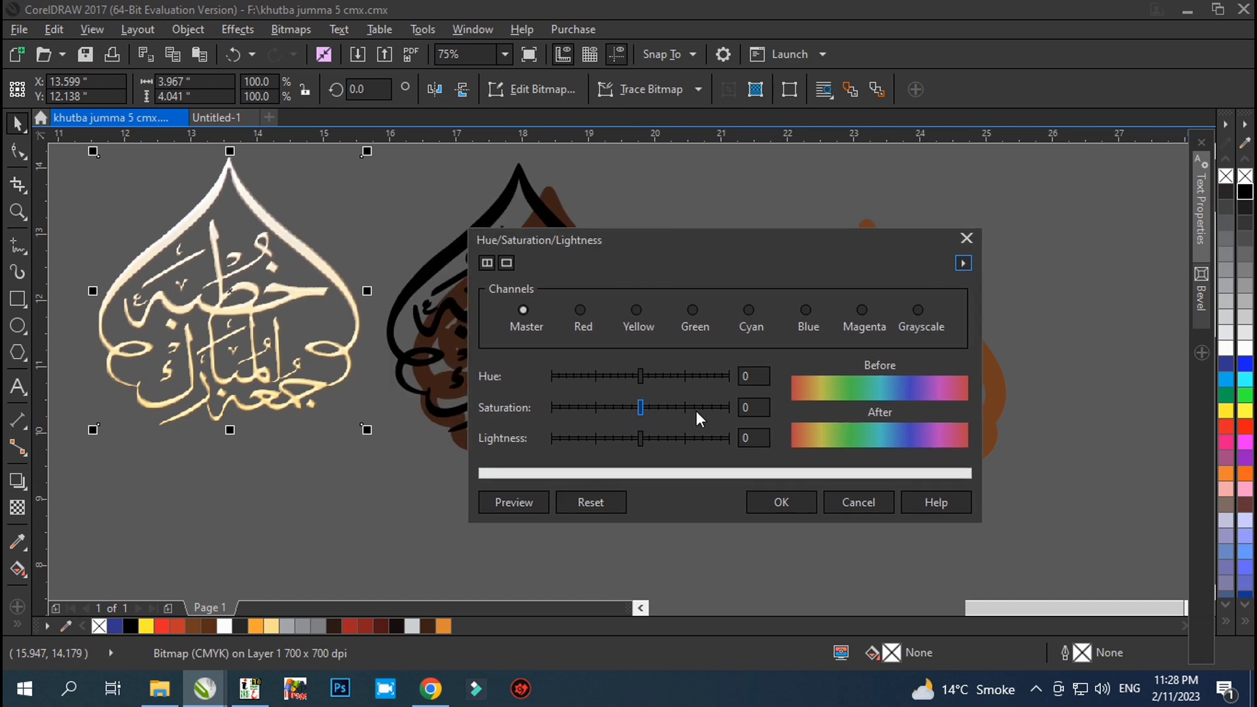
{"action": "left_click", "coordinate": [725, 407]}
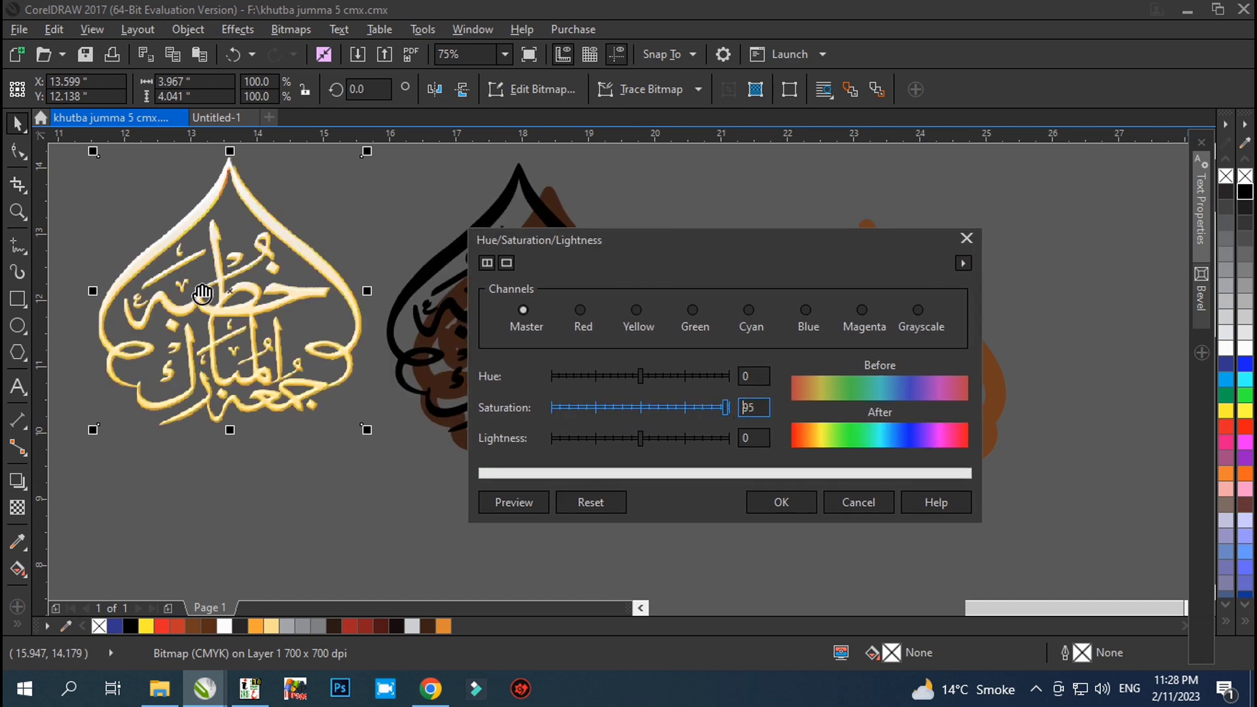
{"action": "left_click", "coordinate": [827, 498]}
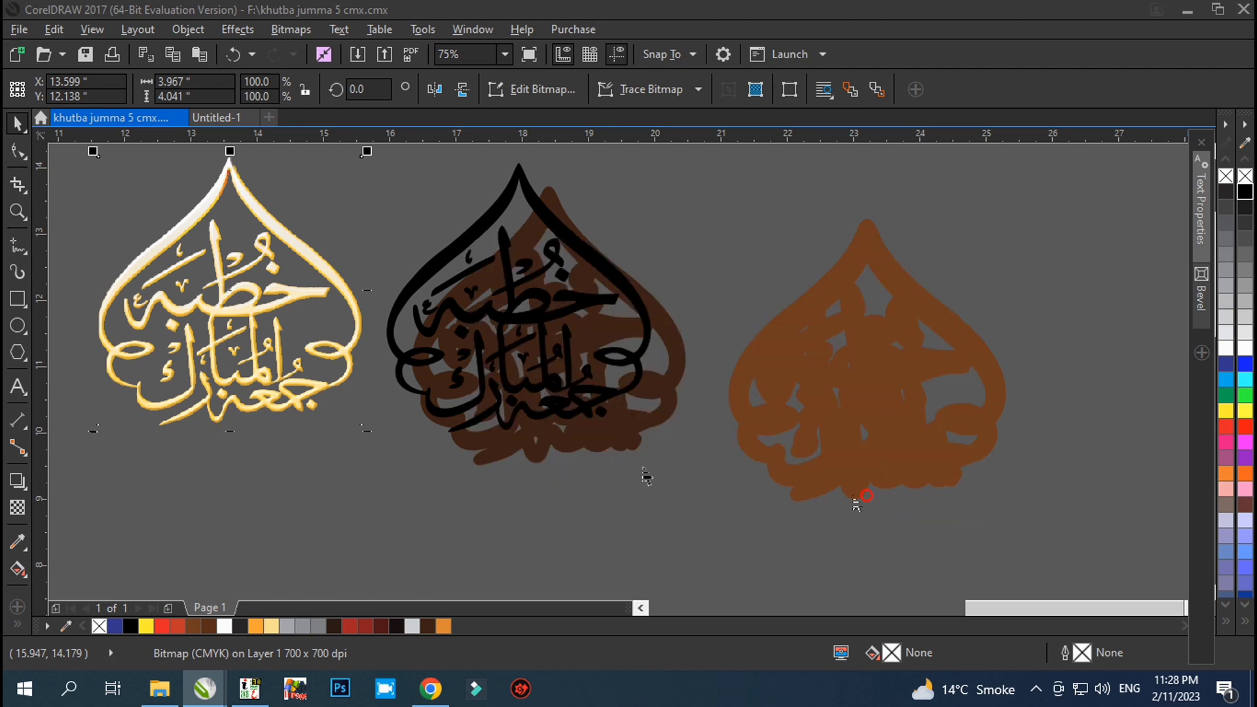
Step: Examine the beveled stroke edges of the gold calligraphy bitmap up close
{"action": "scroll", "coordinate": [373, 367], "scroll_direction": "up", "scroll_amount": 4}
{"action": "scroll", "coordinate": [276, 228], "scroll_direction": "down", "scroll_amount": 3}
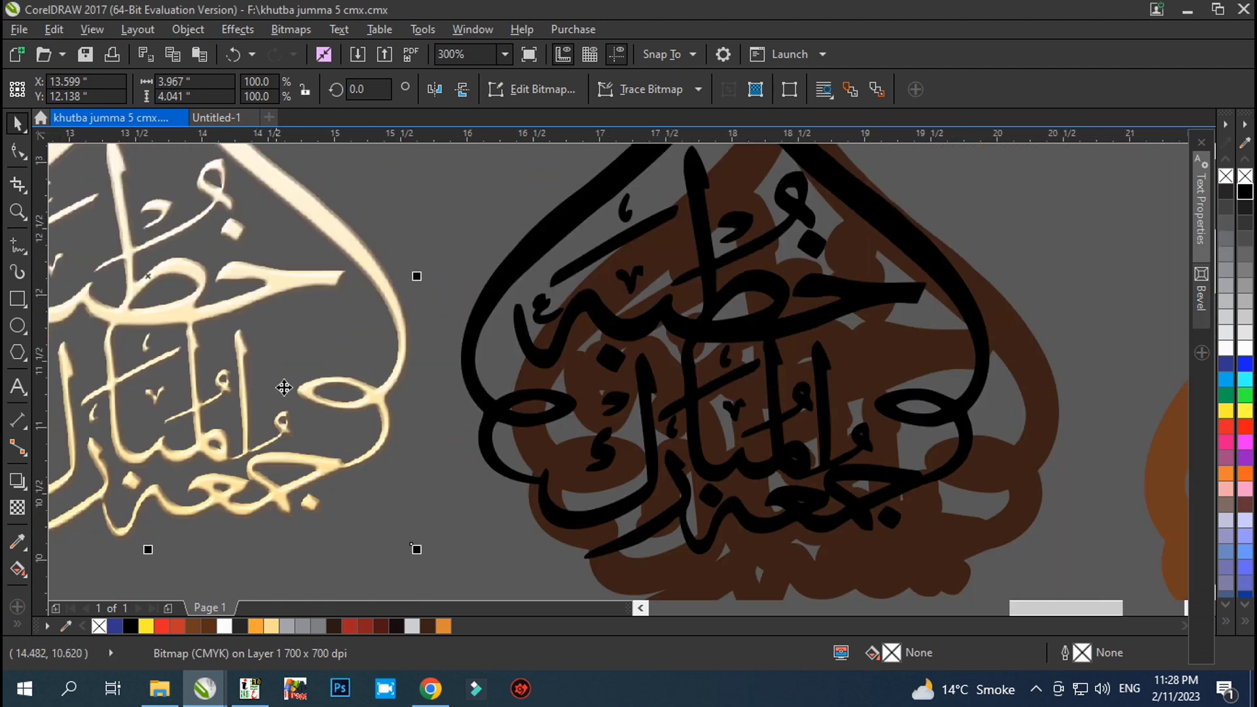
{"action": "scroll", "coordinate": [291, 269], "scroll_direction": "up", "scroll_amount": 5}
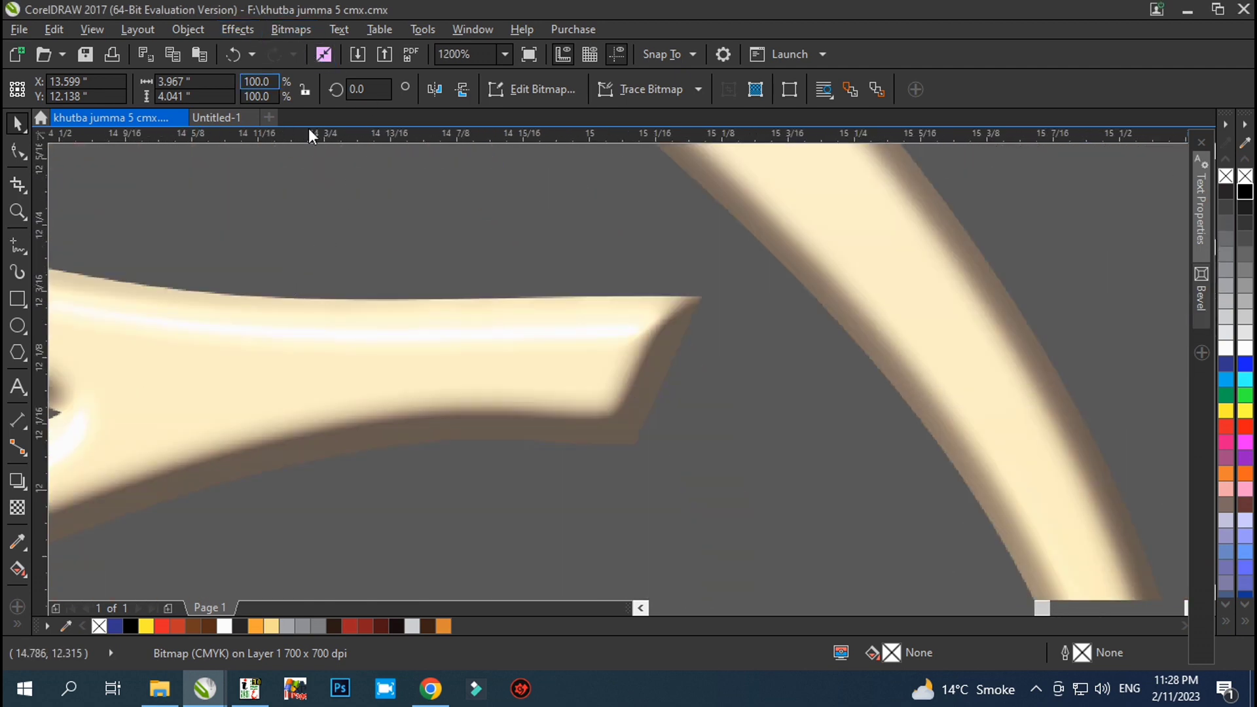
Step: Start a Hue/Saturation/Lightness adjustment on the gold calligraphy bitmap and try a master saturation of 100
{"action": "scroll", "coordinate": [303, 143], "scroll_direction": "down", "scroll_amount": 3}
{"action": "left_click", "coordinate": [244, 32]}
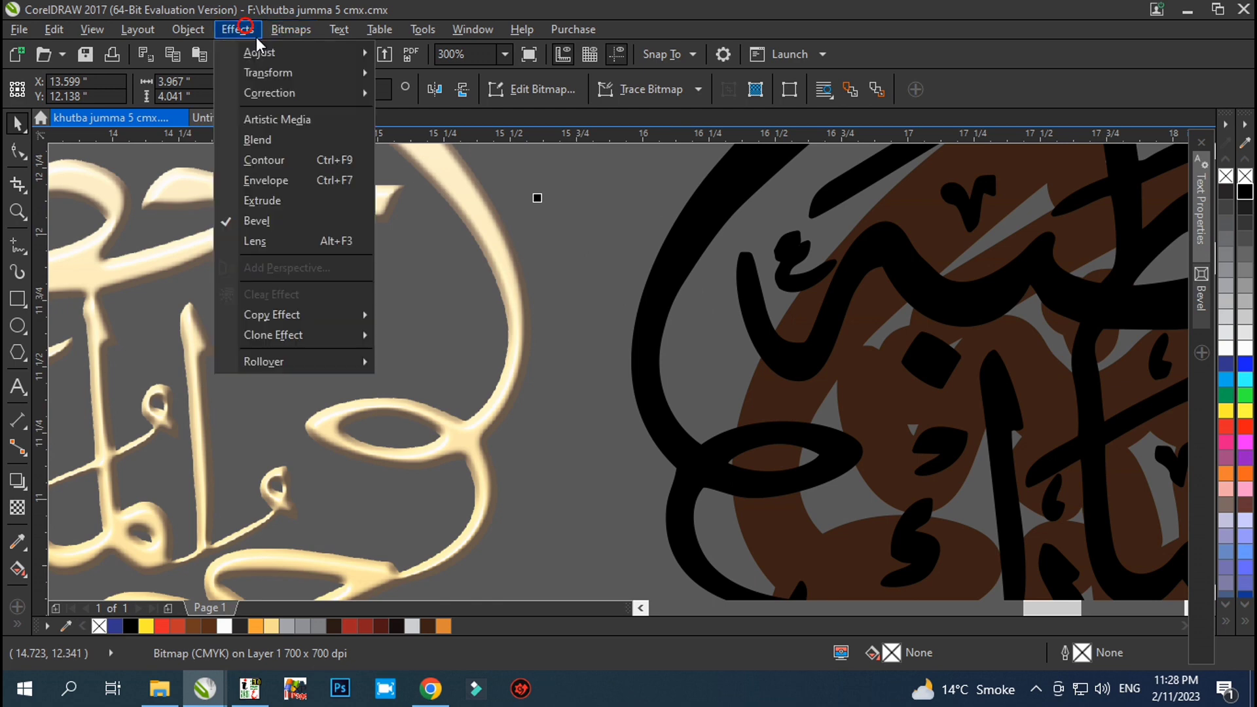
{"action": "mouse_move", "coordinate": [262, 51]}
{"action": "left_click", "coordinate": [482, 216]}
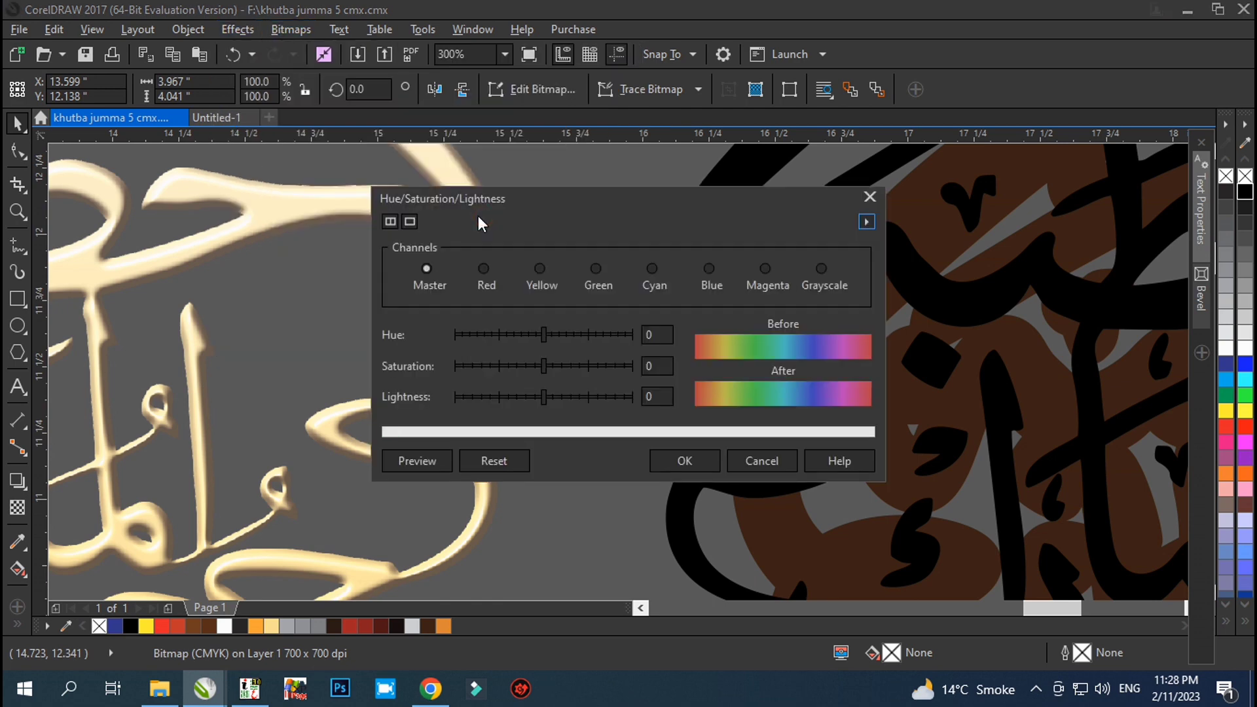
{"action": "left_click_drag", "start_coordinate": [485, 204], "coordinate": [688, 231]}
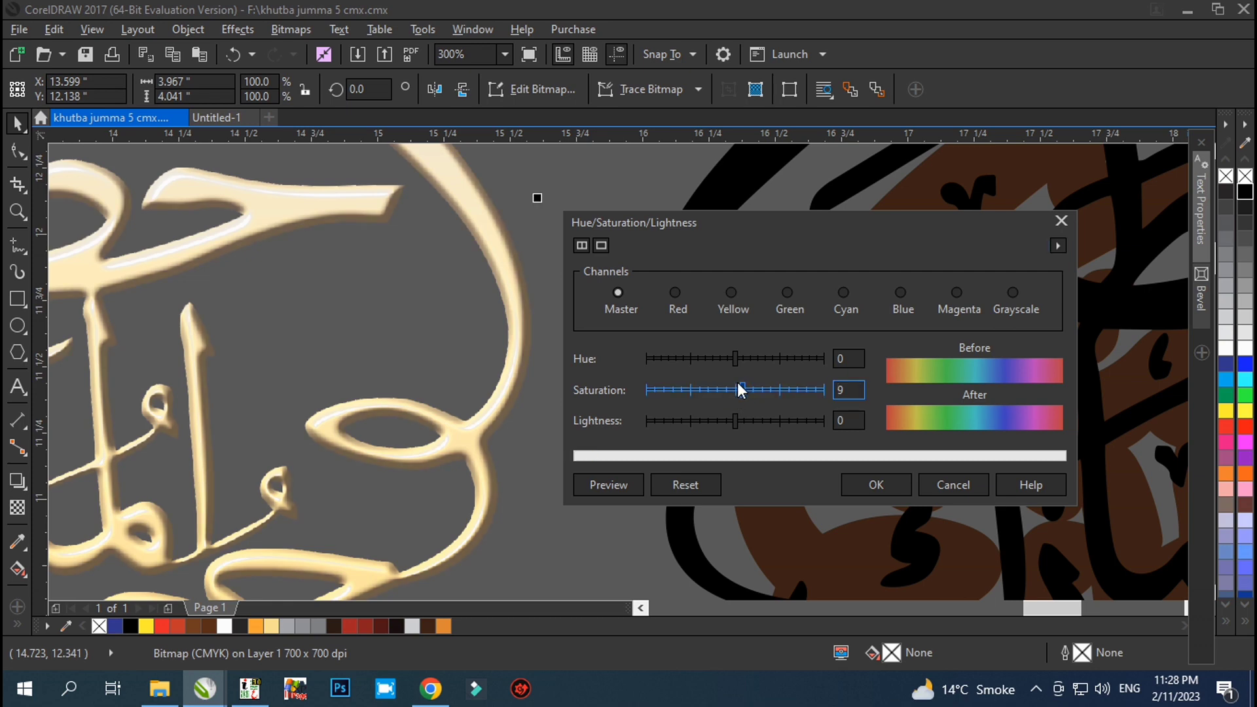
{"action": "left_click_drag", "start_coordinate": [738, 386], "coordinate": [797, 390]}
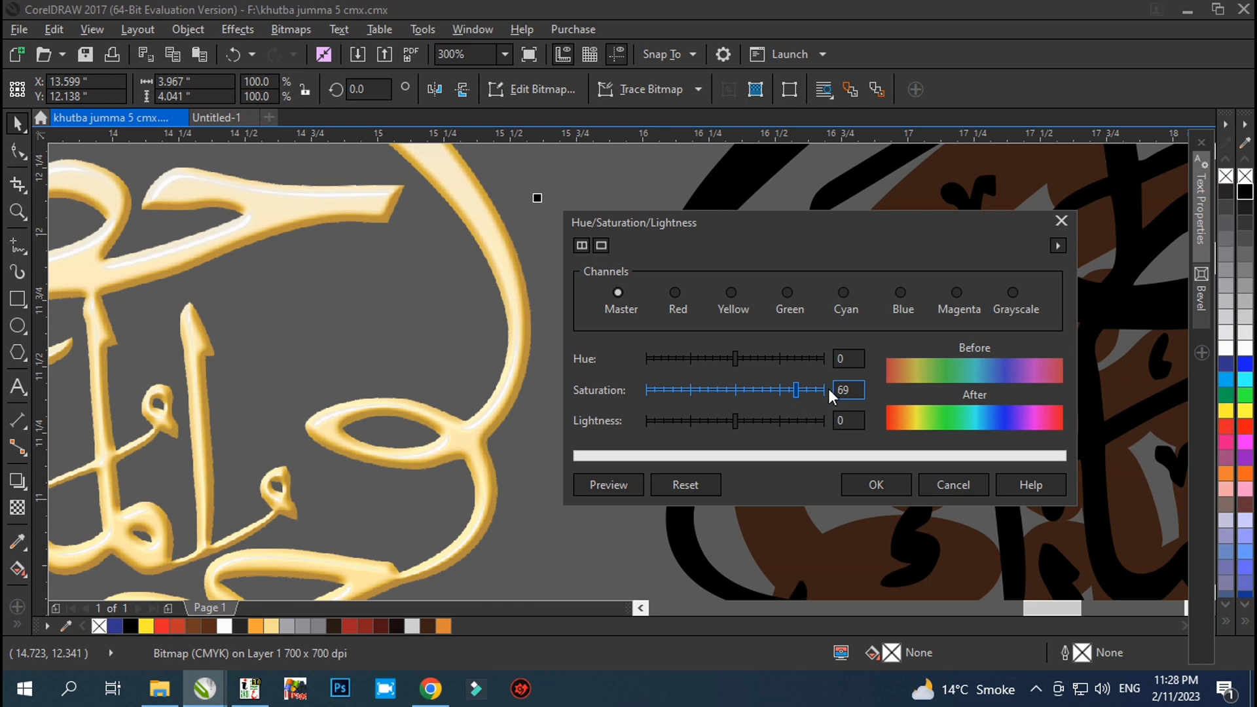
{"action": "left_click", "coordinate": [826, 388]}
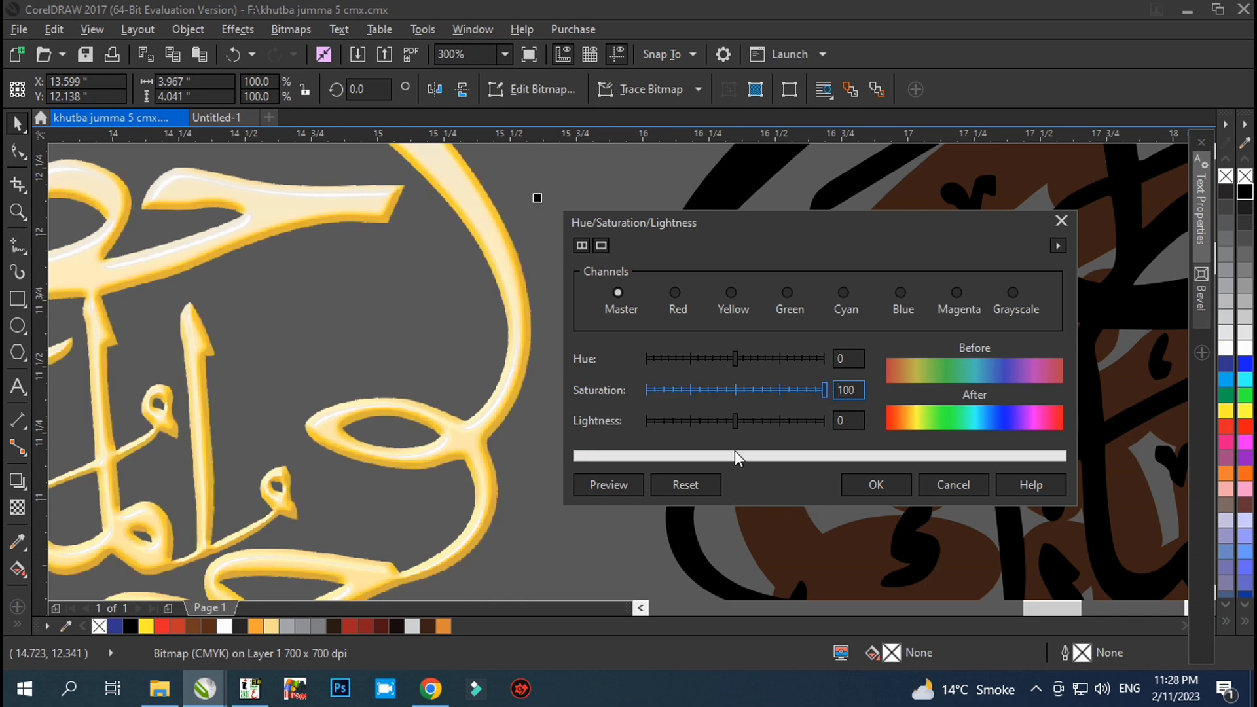
Step: Try brighter master lightness values on the calligraphy, settle on 27 and set the saturation to 58
{"action": "left_click", "coordinate": [744, 421]}
{"action": "left_click_drag", "start_coordinate": [744, 422], "coordinate": [789, 421]}
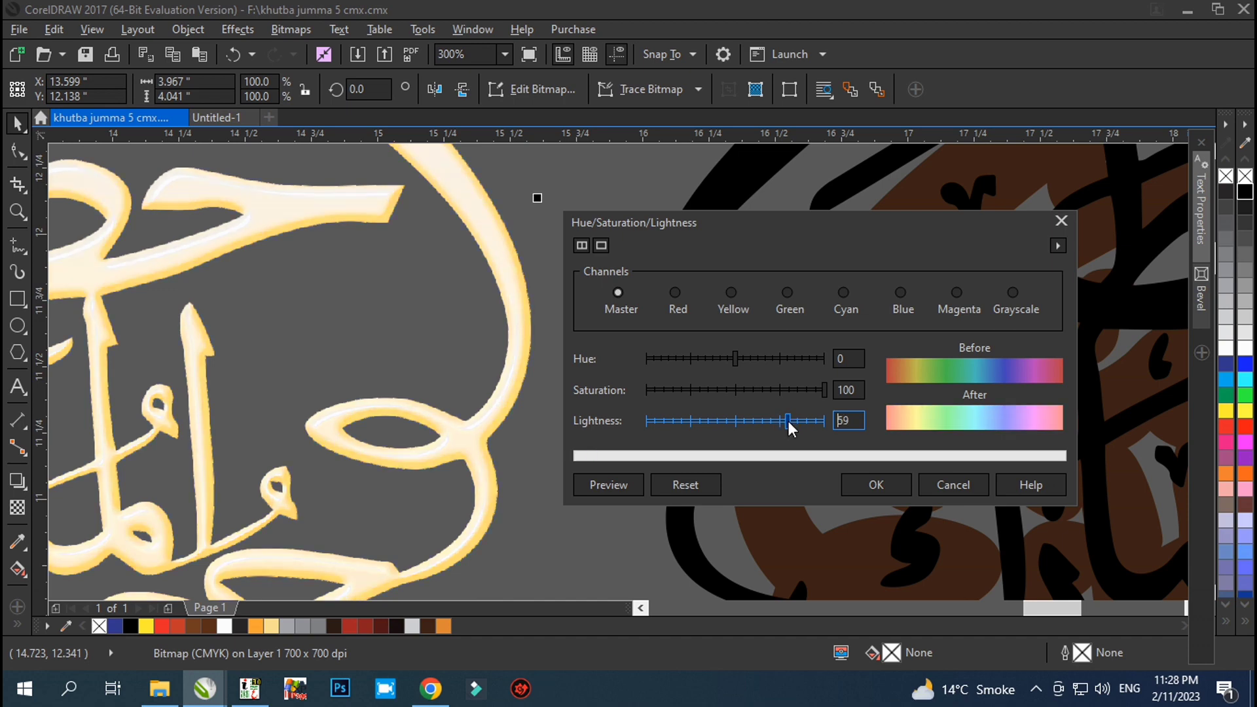
{"action": "left_click_drag", "start_coordinate": [787, 420], "coordinate": [811, 421]}
{"action": "left_click", "coordinate": [759, 422]}
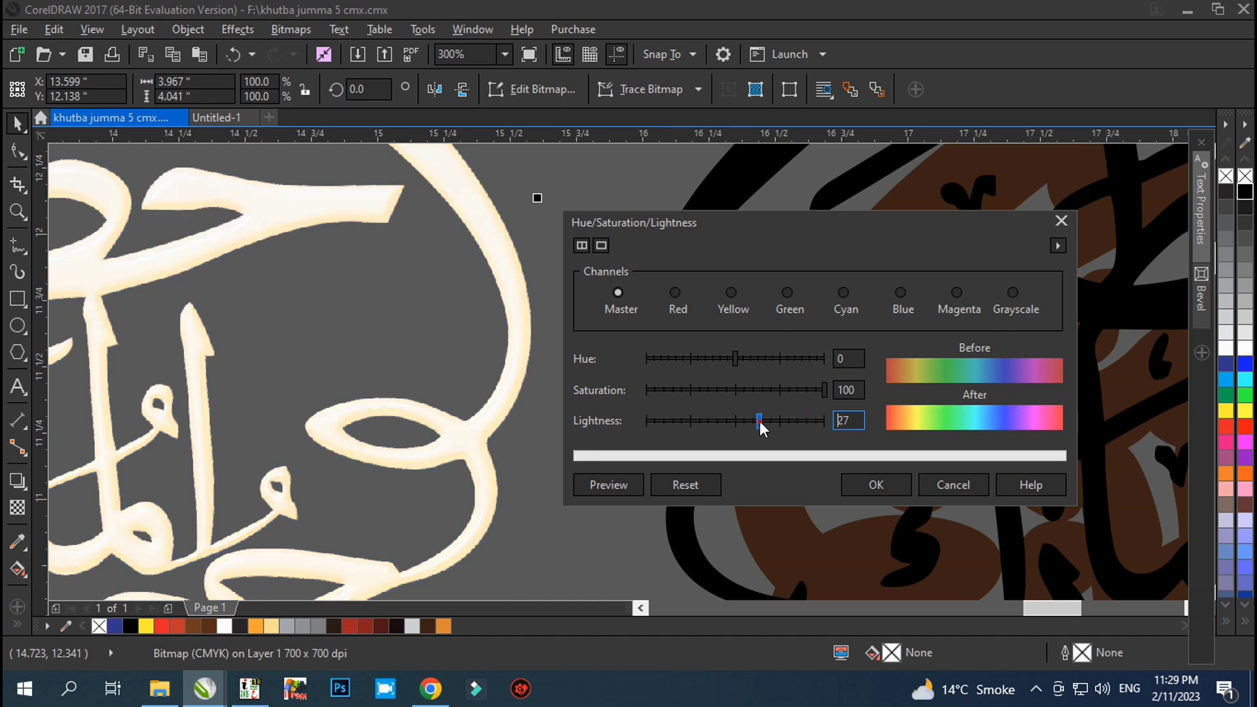
{"action": "left_click", "coordinate": [786, 389]}
Step: Try several master hue shifts on the calligraphy, settle on a slightly negative one for an orange-gold tone and apply the adjustment
{"action": "left_click", "coordinate": [751, 357]}
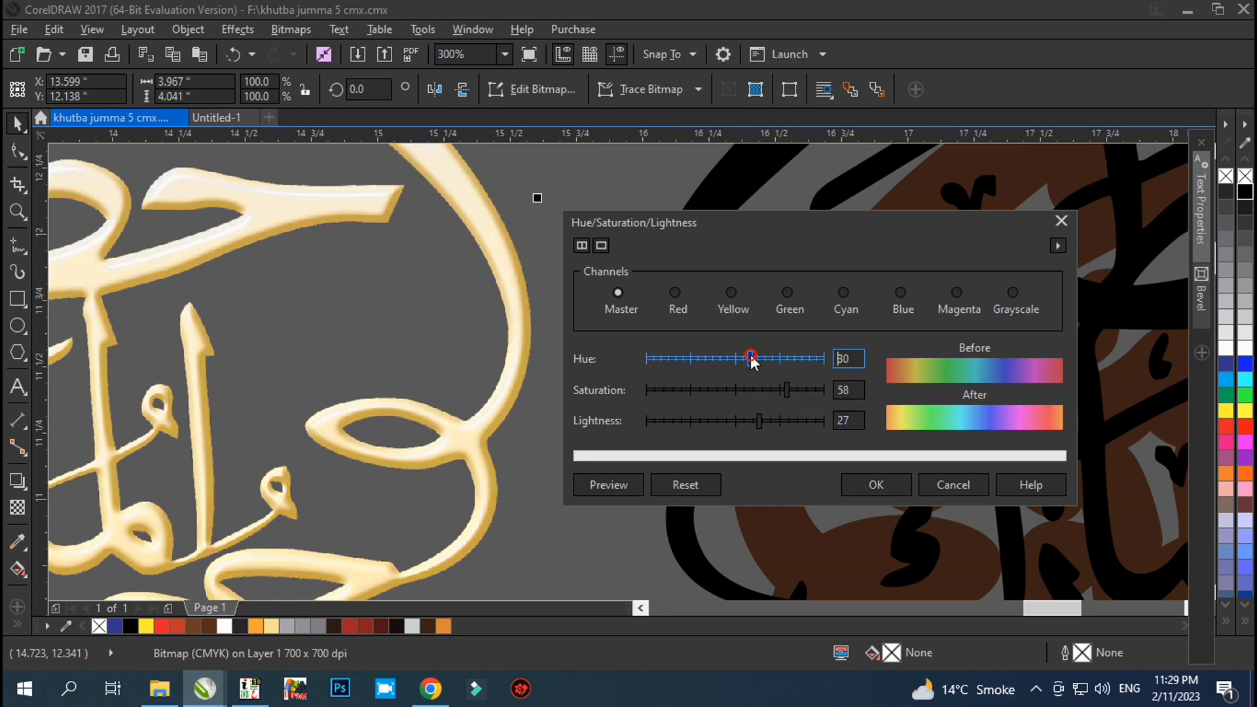
{"action": "left_click", "coordinate": [777, 357]}
{"action": "left_click", "coordinate": [728, 357]}
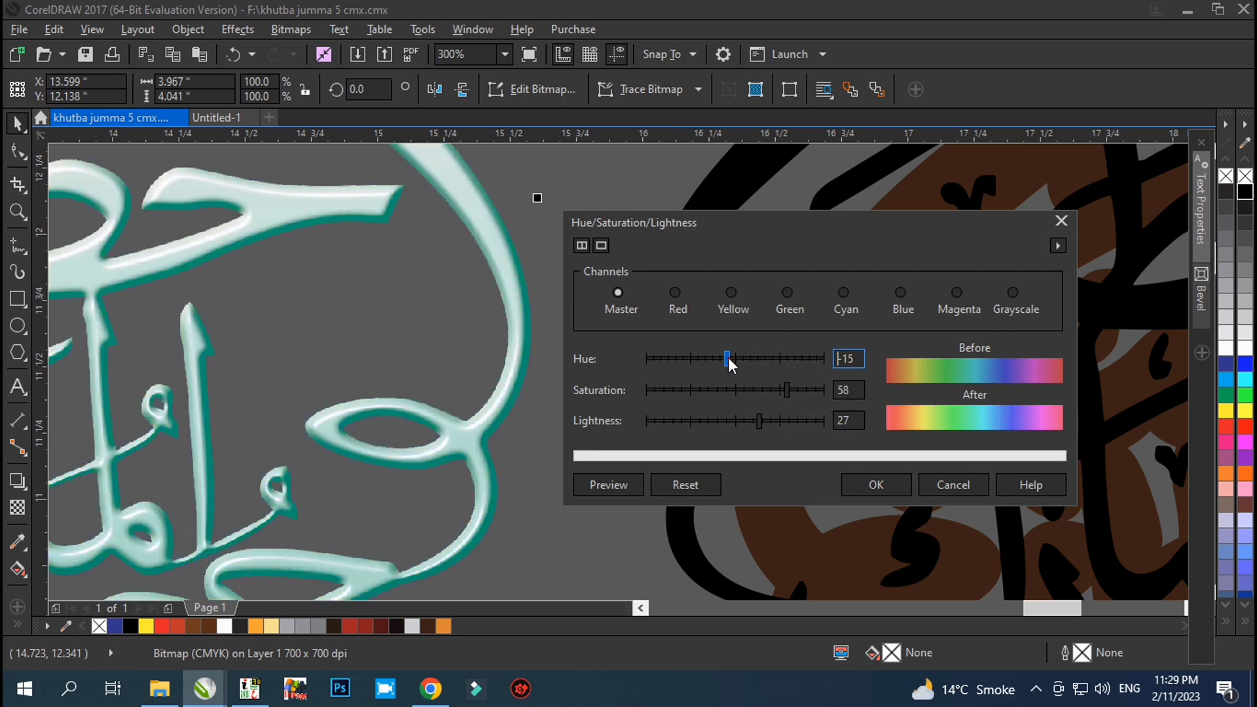
{"action": "left_click", "coordinate": [703, 357]}
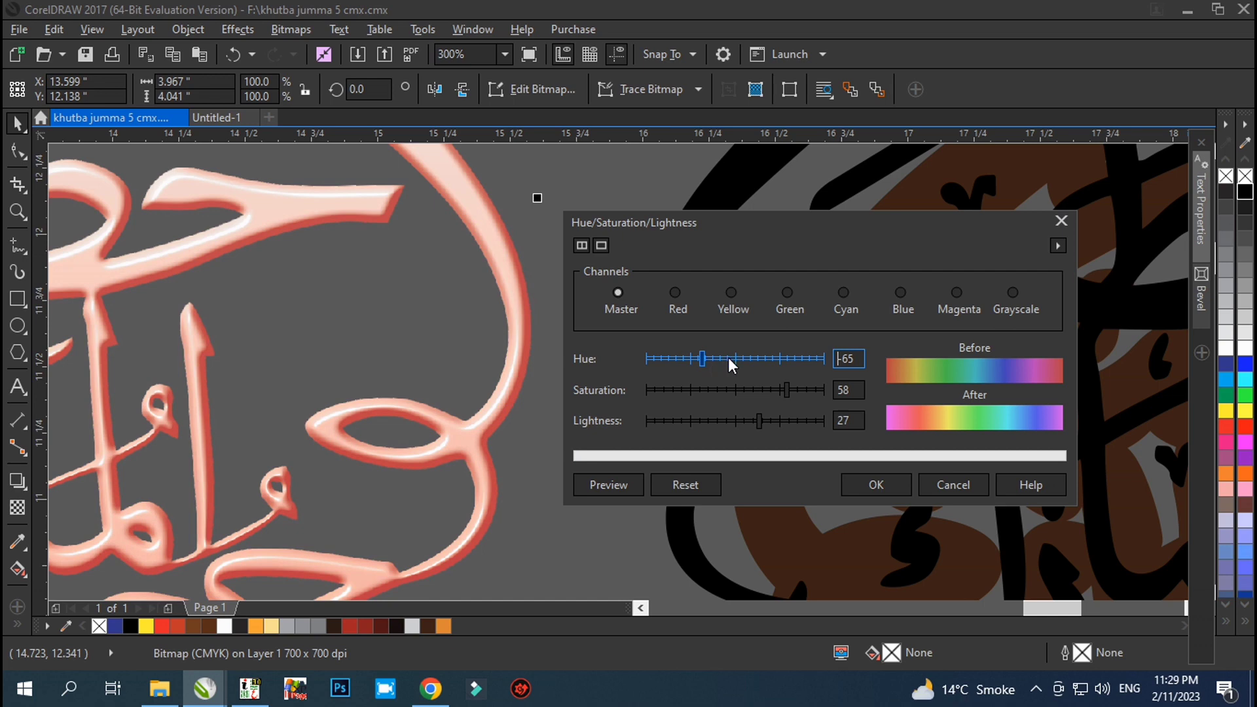
{"action": "left_click", "coordinate": [729, 359]}
{"action": "left_click", "coordinate": [863, 483]}
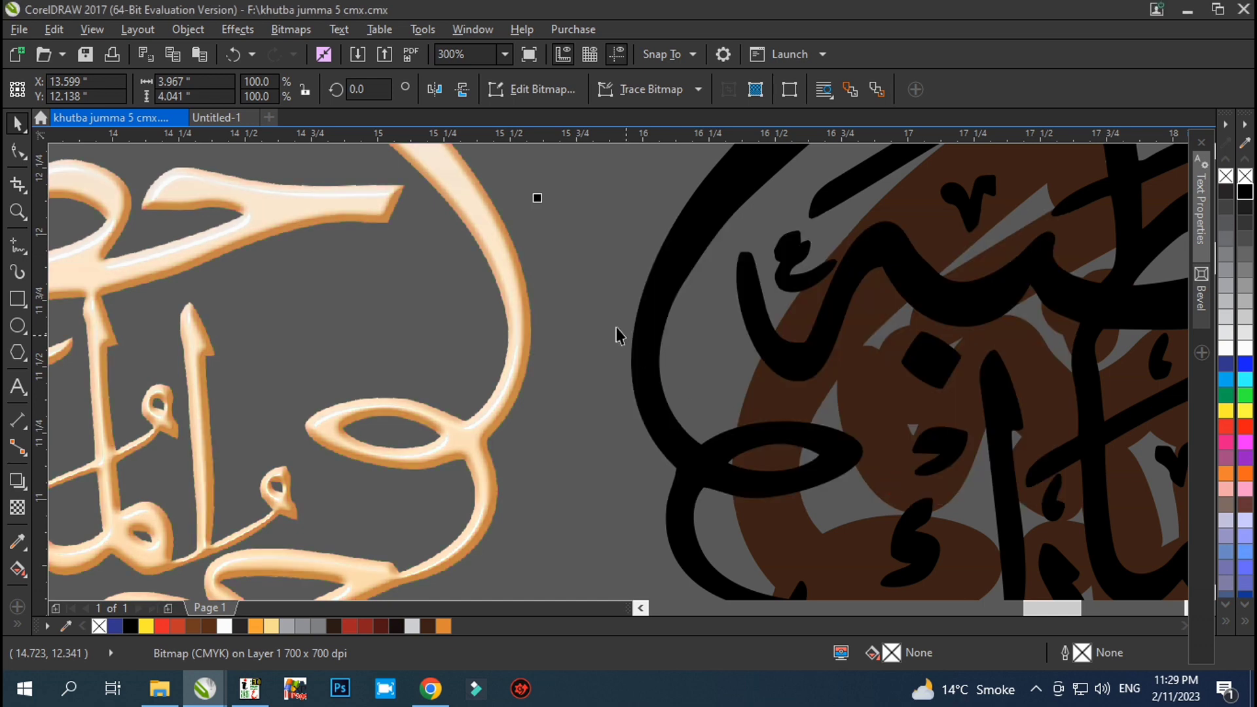
Step: Select the four separated title calligraphy layers and align their centers so they stack into one emblem
{"action": "scroll", "coordinate": [616, 335], "scroll_direction": "down", "scroll_amount": 5}
{"action": "scroll", "coordinate": [873, 275], "scroll_direction": "down", "scroll_amount": 2}
{"action": "left_click_drag", "start_coordinate": [996, 206], "coordinate": [374, 478]}
{"action": "key", "text": "c"}
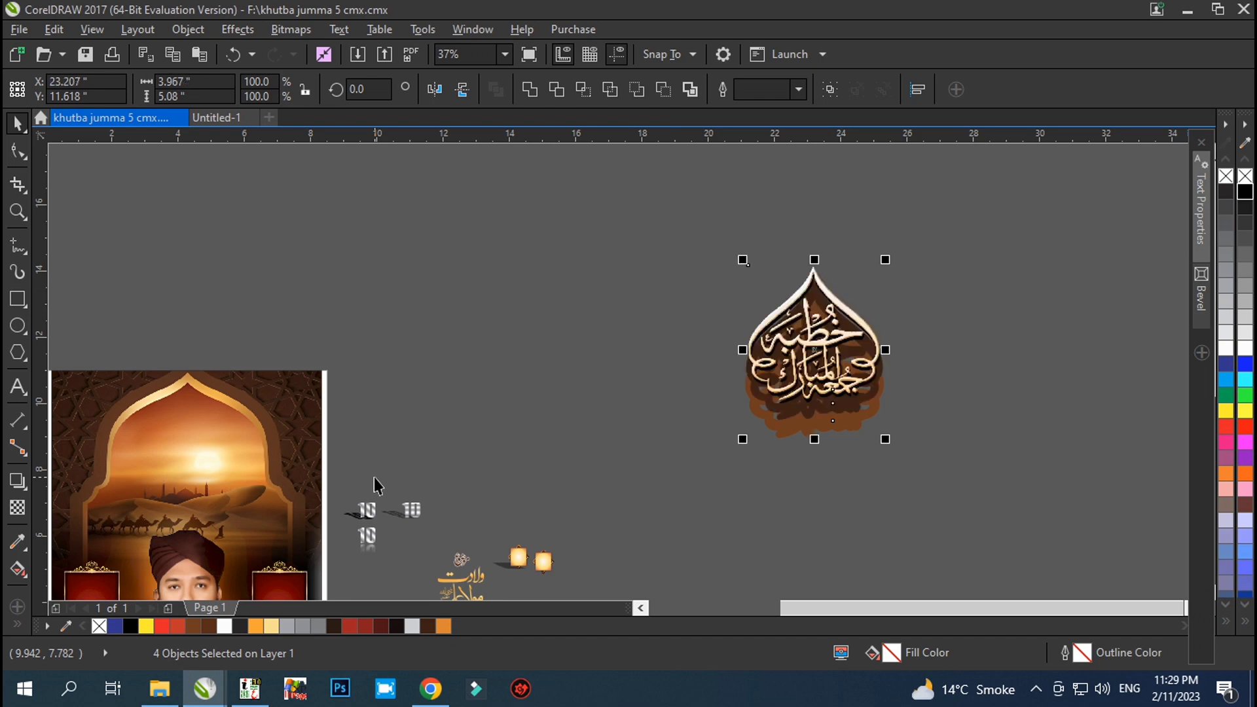
{"action": "scroll", "coordinate": [894, 392], "scroll_direction": "up", "scroll_amount": 7}
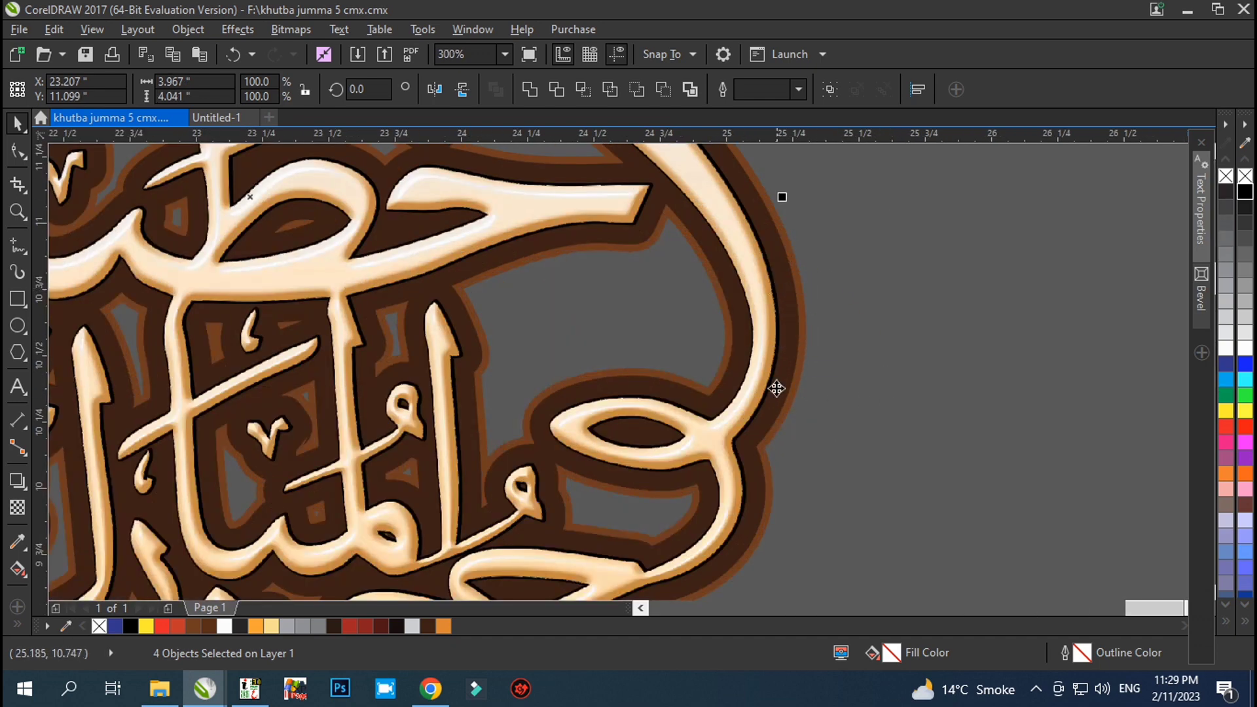
{"action": "scroll", "coordinate": [777, 389], "scroll_direction": "down", "scroll_amount": 8}
{"action": "left_click", "coordinate": [915, 332]}
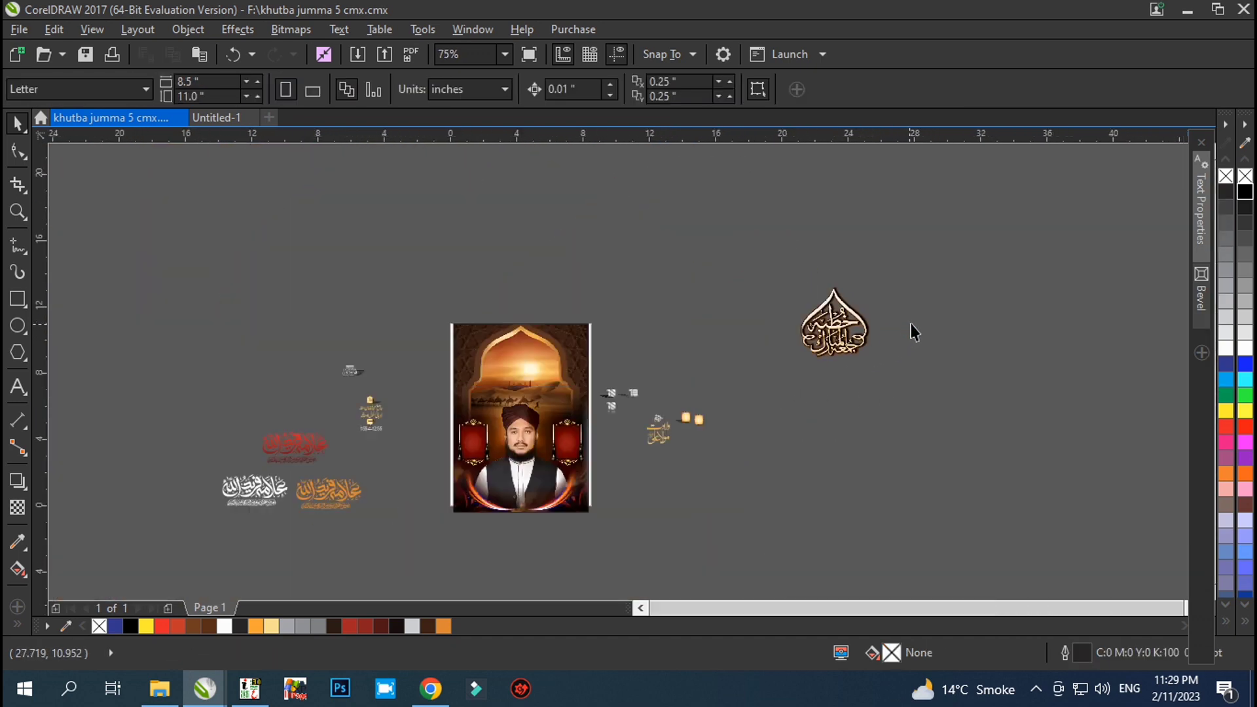
Step: Open the poster's PowerClip contents for editing and pull the man's portrait and both red frames off to the side
{"action": "scroll", "coordinate": [554, 321], "scroll_direction": "up", "scroll_amount": 1}
{"action": "double_click", "coordinate": [512, 364]}
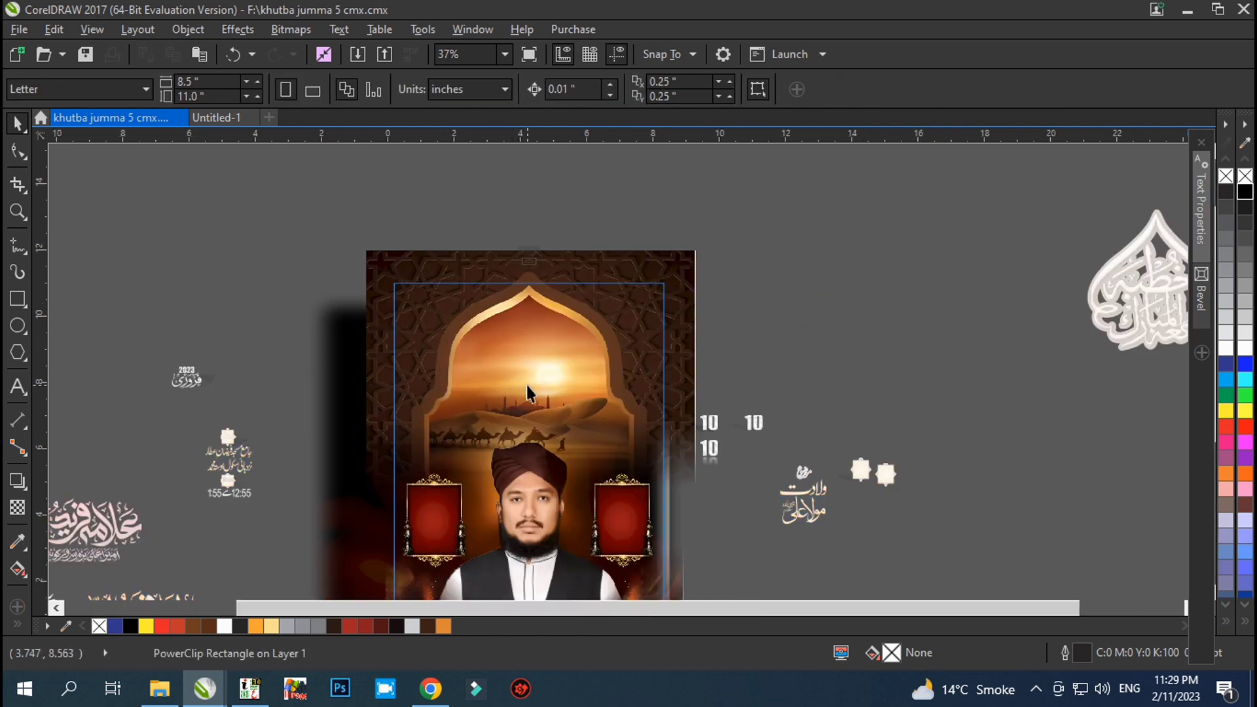
{"action": "left_click_drag", "start_coordinate": [550, 540], "coordinate": [960, 340]}
{"action": "left_click_drag", "start_coordinate": [643, 517], "coordinate": [884, 296]}
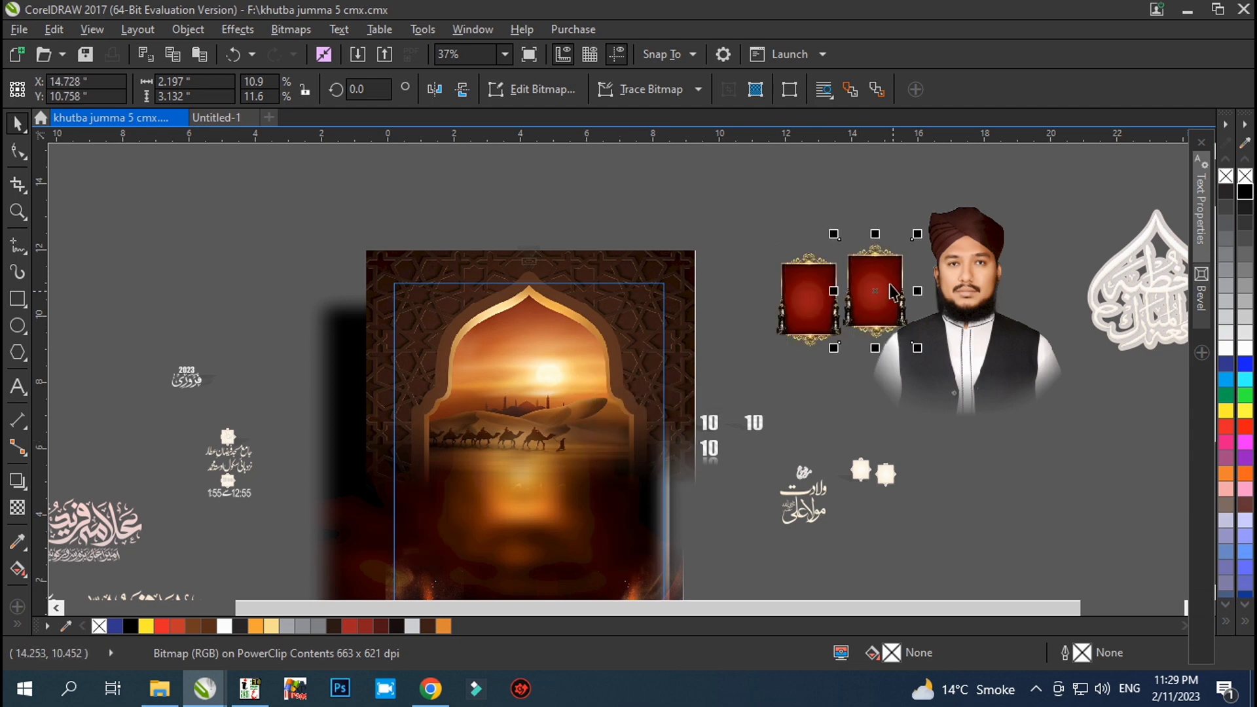
{"action": "scroll", "coordinate": [889, 293], "scroll_direction": "up", "scroll_amount": 4}
{"action": "scroll", "coordinate": [841, 294], "scroll_direction": "down", "scroll_amount": 5}
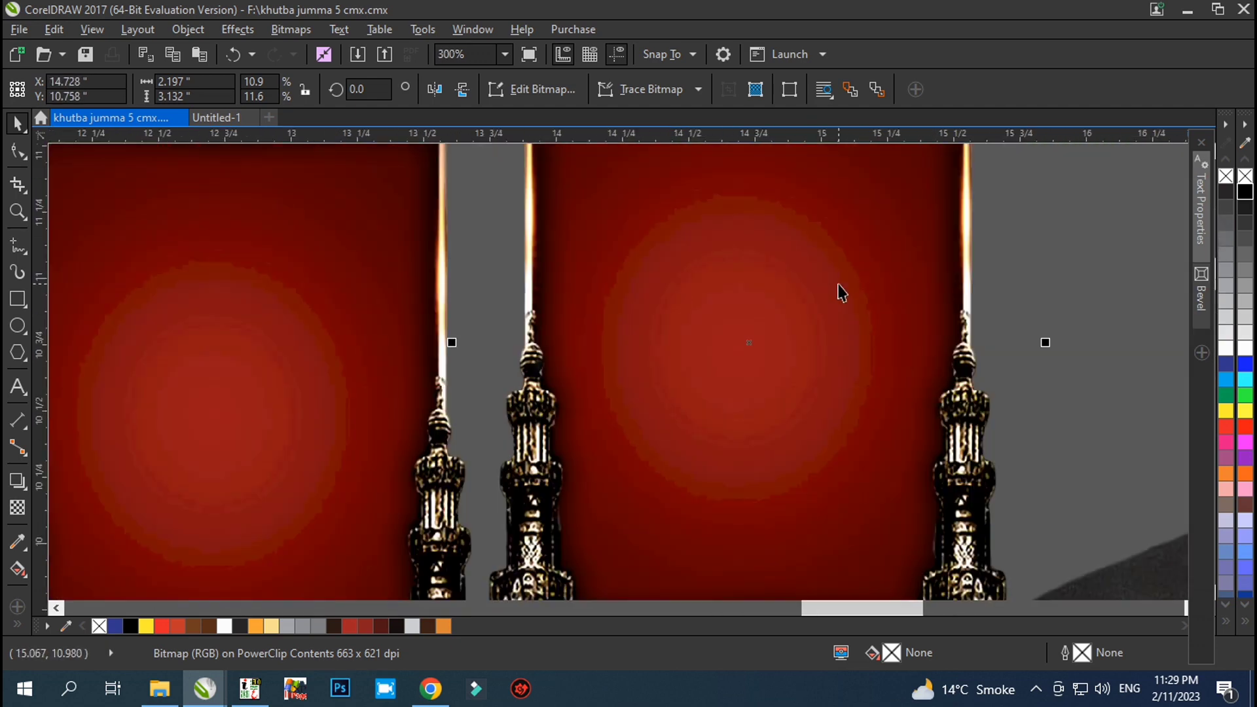
{"action": "scroll", "coordinate": [880, 272], "scroll_direction": "down", "scroll_amount": 2}
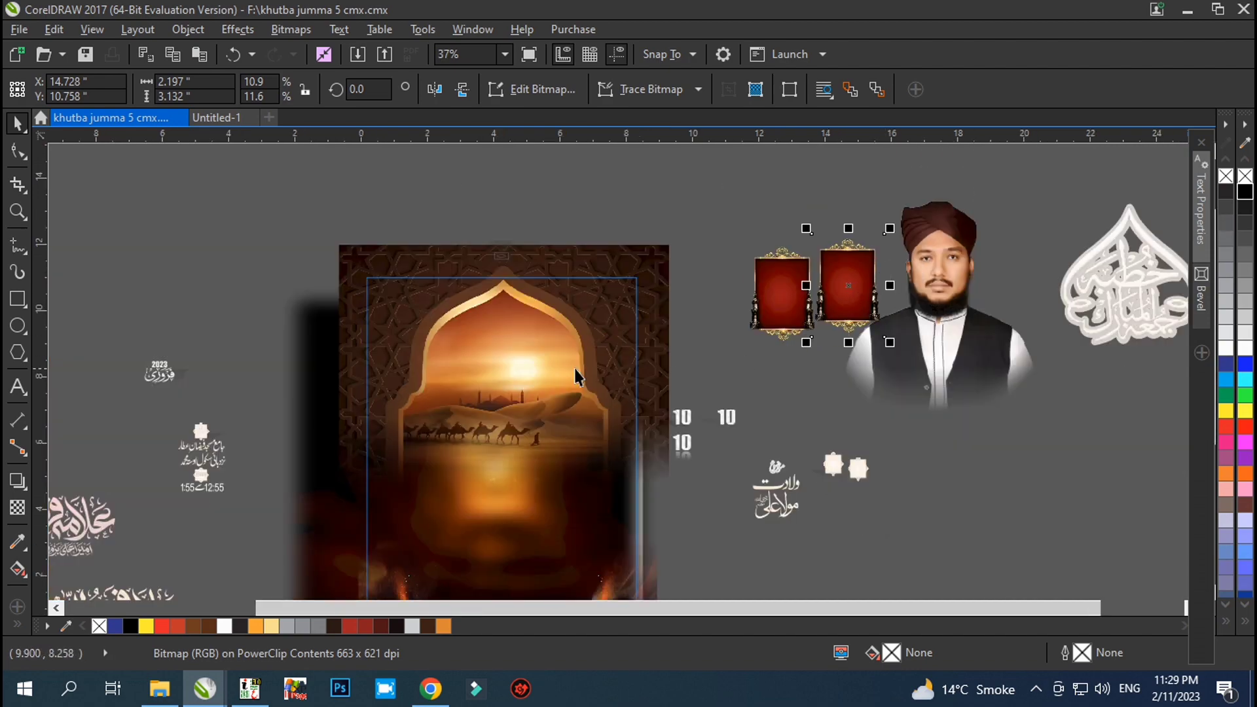
Step: Move the desert arch image out of the poster to the empty area at its upper left
{"action": "scroll", "coordinate": [698, 300], "scroll_direction": "down", "scroll_amount": 2}
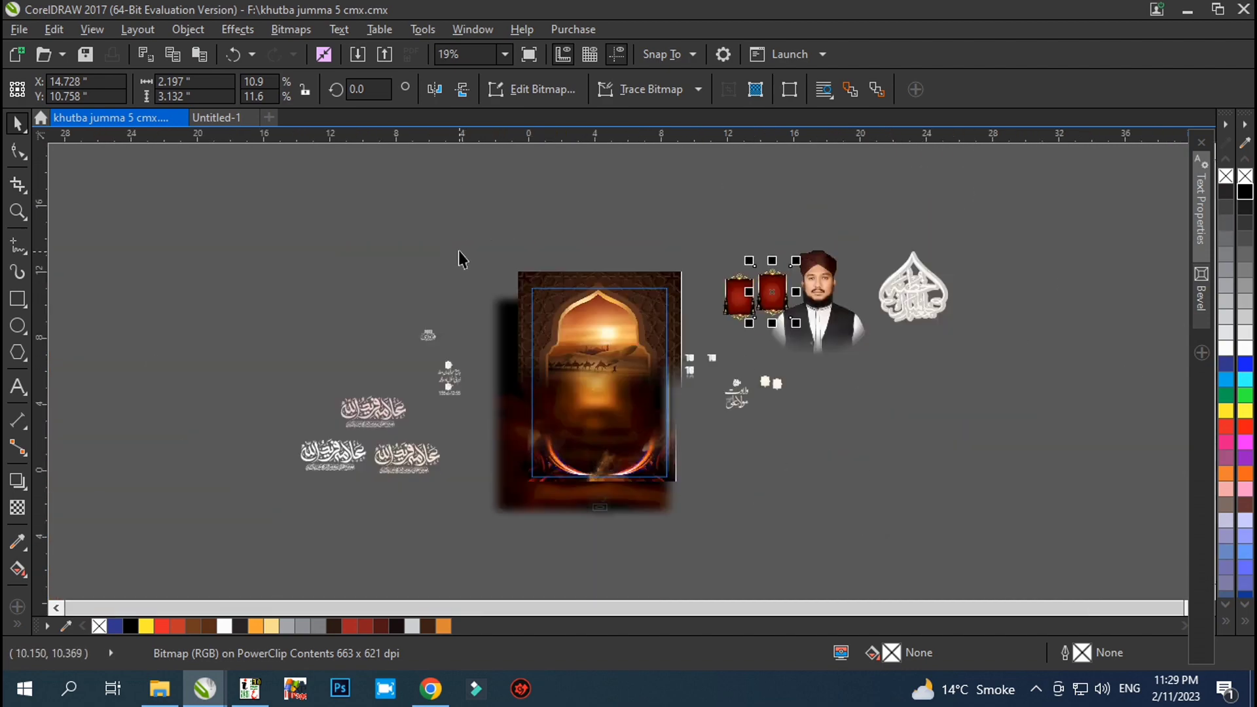
{"action": "scroll", "coordinate": [459, 256], "scroll_direction": "up", "scroll_amount": 2}
{"action": "left_click", "coordinate": [701, 327]}
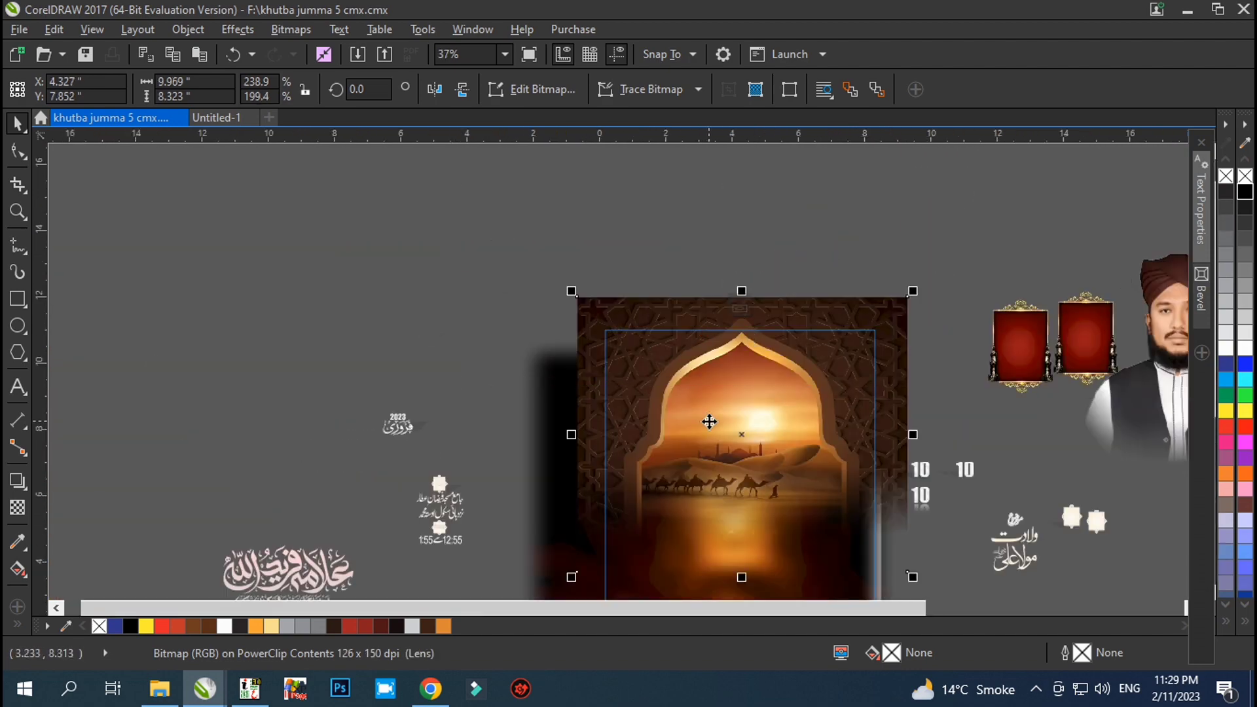
{"action": "left_click_drag", "start_coordinate": [732, 443], "coordinate": [189, 304]}
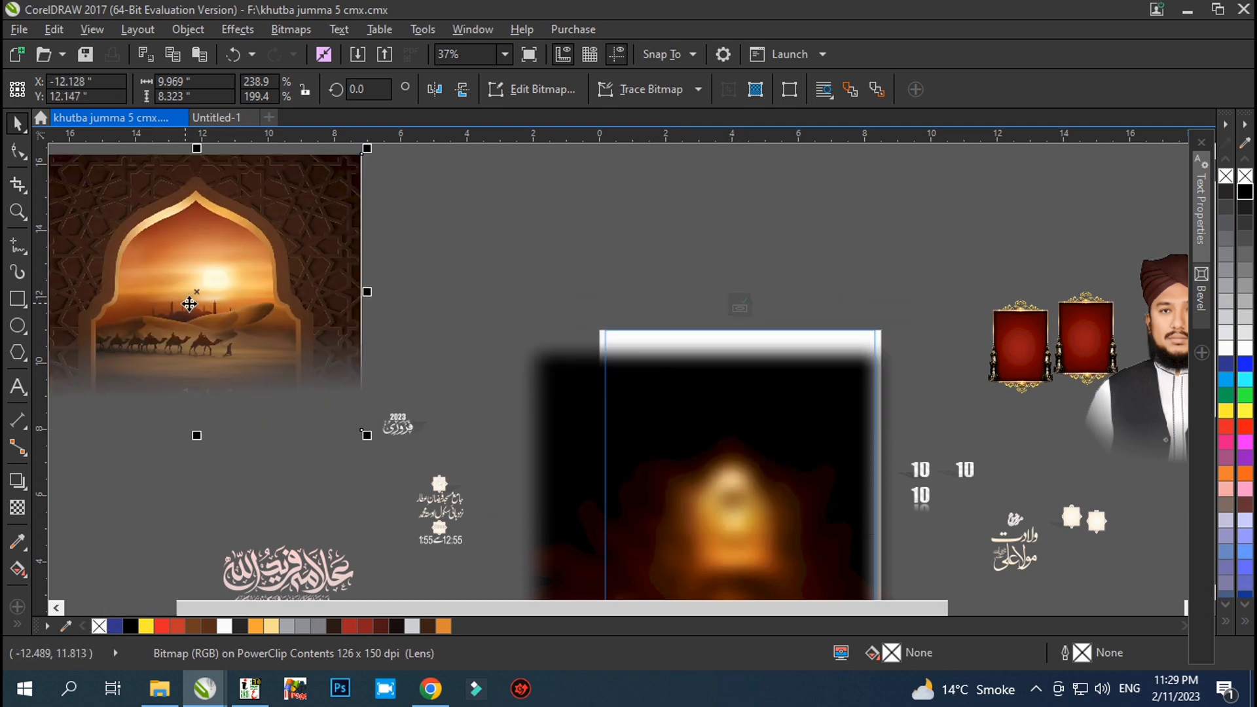
Step: Shift the linear transparency below the arch image's lower edge so the whole picture, including its Eid greeting, is opaque
{"action": "left_click", "coordinate": [18, 507]}
{"action": "left_click_drag", "start_coordinate": [135, 489], "coordinate": [132, 521]}
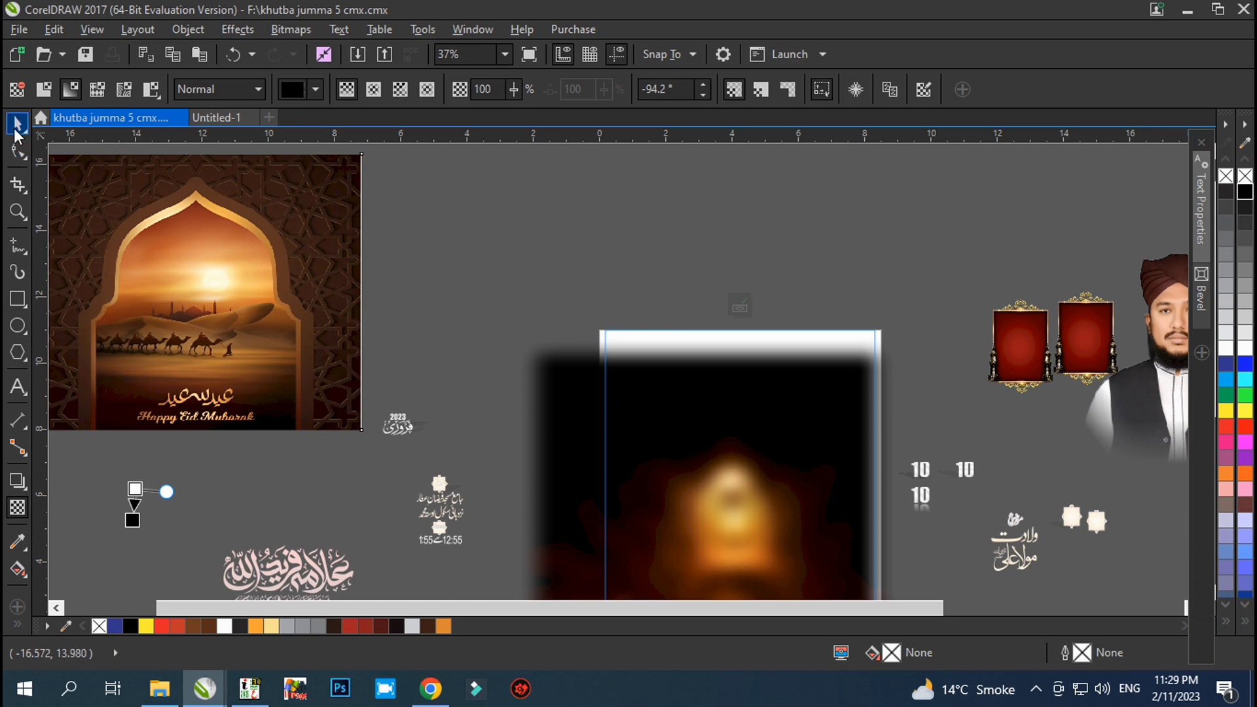
{"action": "left_click", "coordinate": [16, 130]}
{"action": "scroll", "coordinate": [136, 413], "scroll_direction": "up", "scroll_amount": 2}
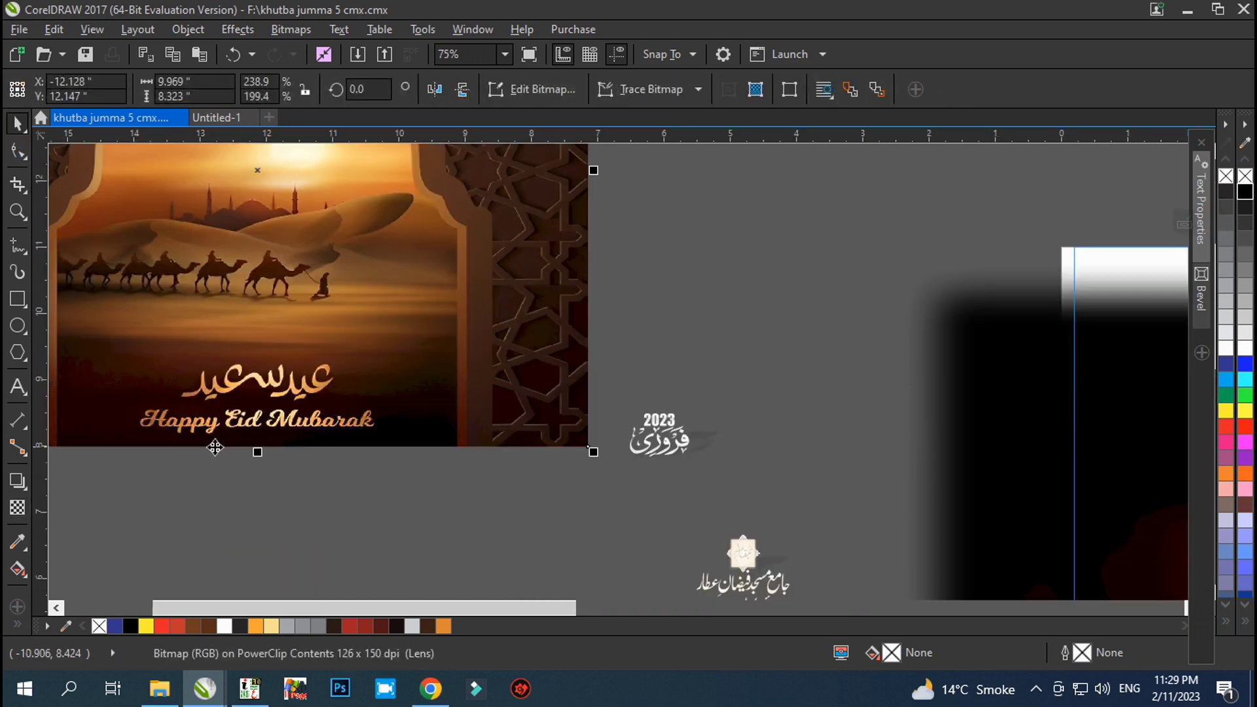
{"action": "scroll", "coordinate": [169, 294], "scroll_direction": "down", "scroll_amount": 4}
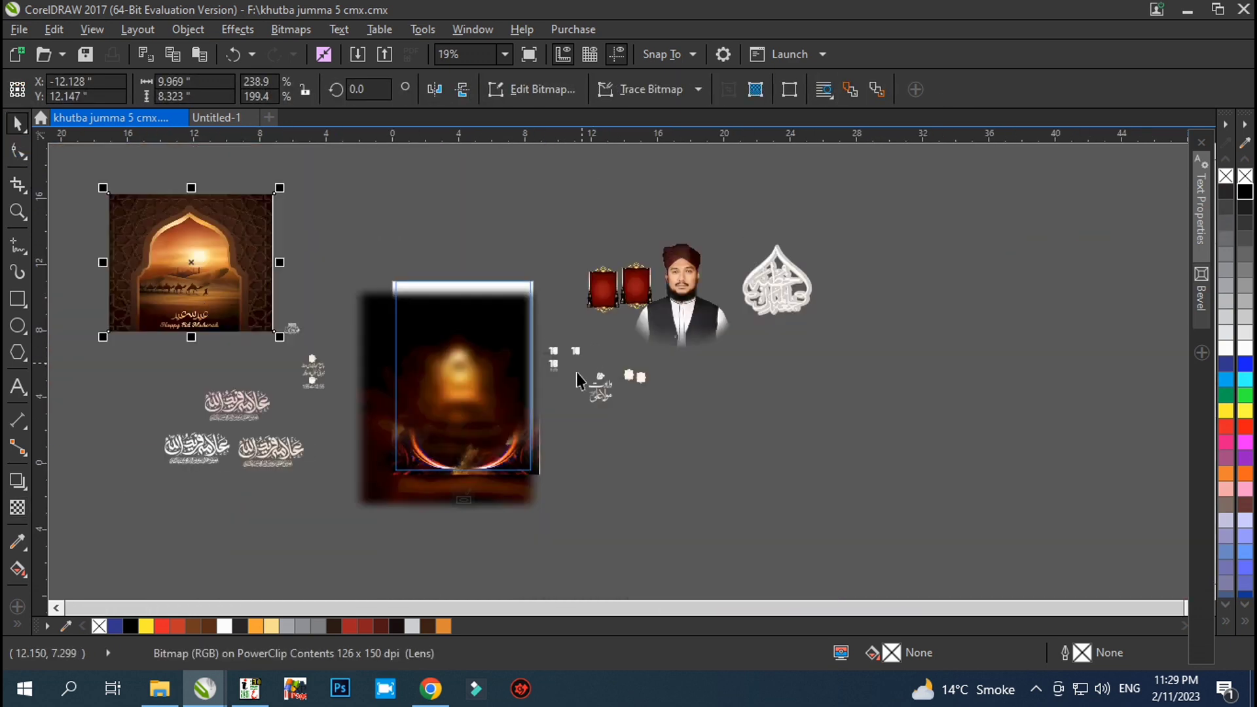
Step: Pull the two glowing orange arc bitmaps out of the poster and join them into a U-shaped curve beside it
{"action": "left_click_drag", "start_coordinate": [503, 467], "coordinate": [867, 442]}
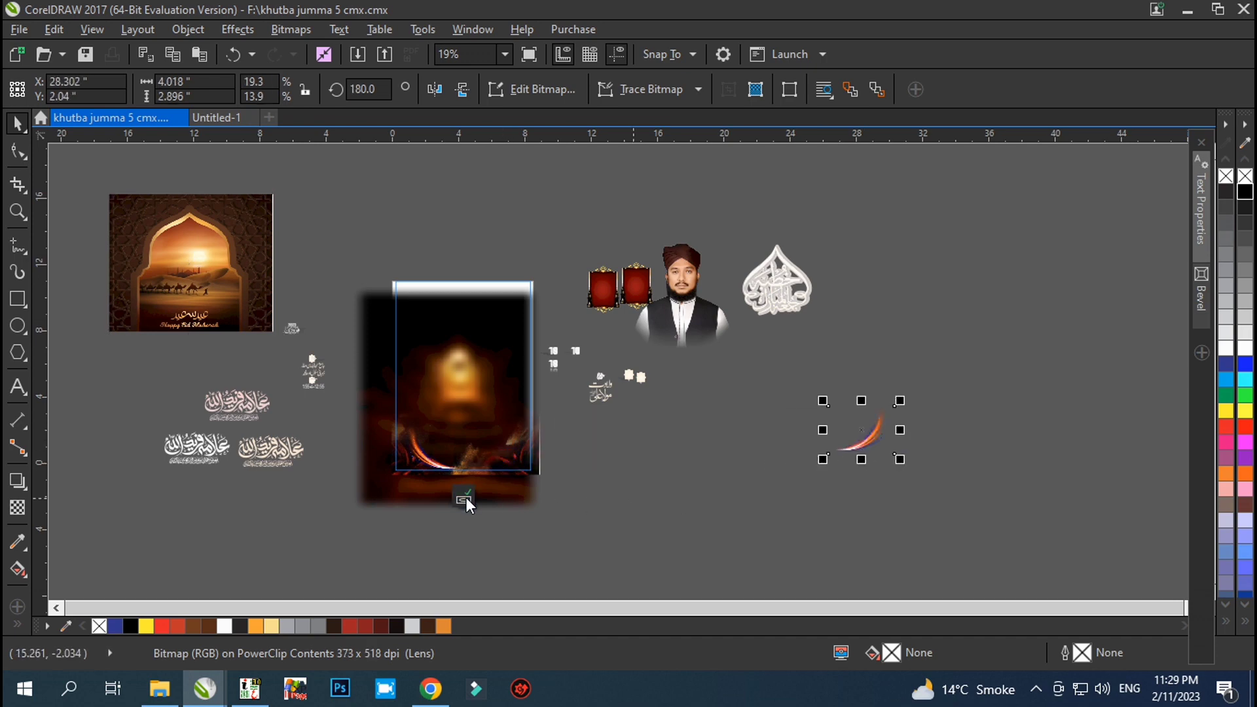
{"action": "left_click_drag", "start_coordinate": [438, 470], "coordinate": [747, 455]}
{"action": "left_click_drag", "start_coordinate": [824, 446], "coordinate": [850, 449]}
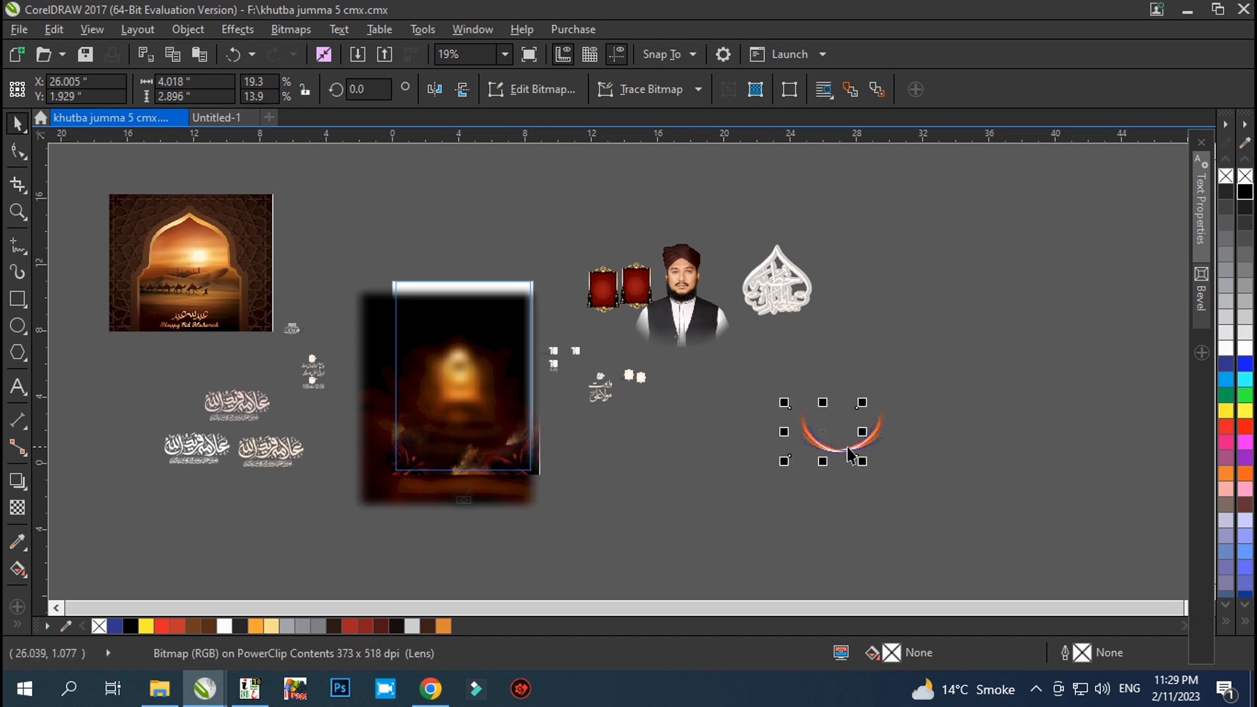
{"action": "scroll", "coordinate": [850, 450], "scroll_direction": "up", "scroll_amount": 6}
{"action": "scroll", "coordinate": [582, 411], "scroll_direction": "up", "scroll_amount": 2}
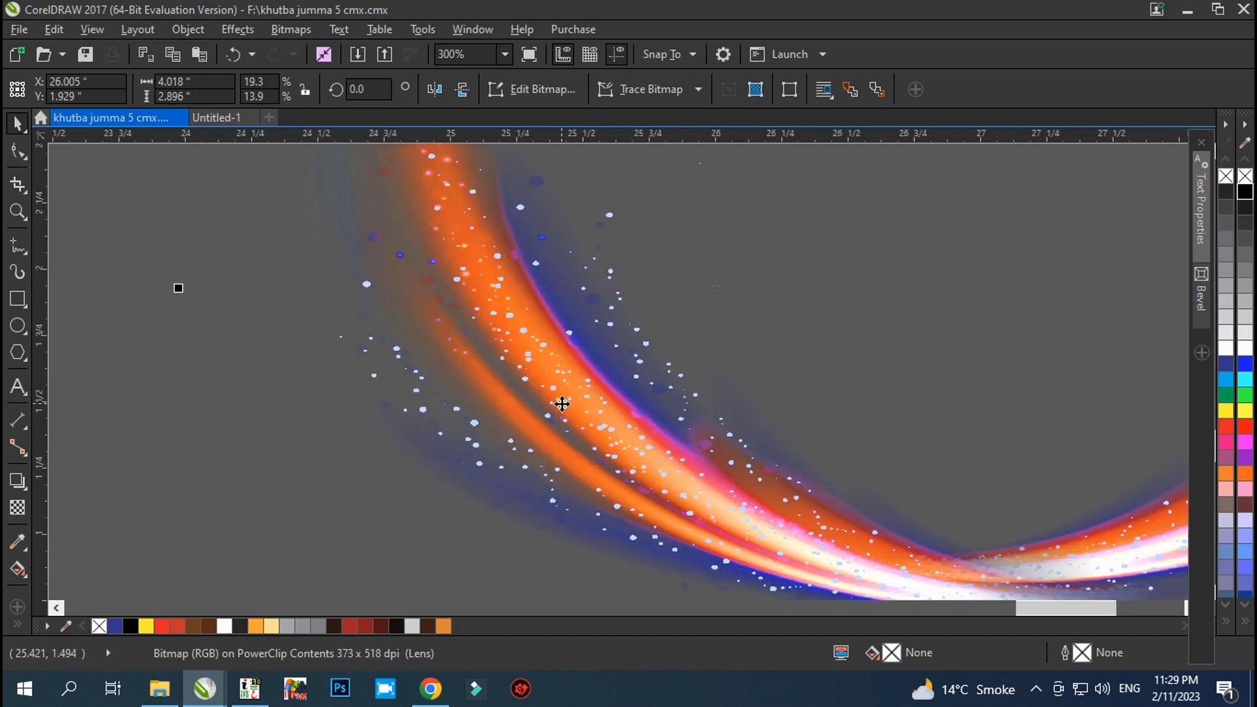
{"action": "scroll", "coordinate": [745, 378], "scroll_direction": "down", "scroll_amount": 8}
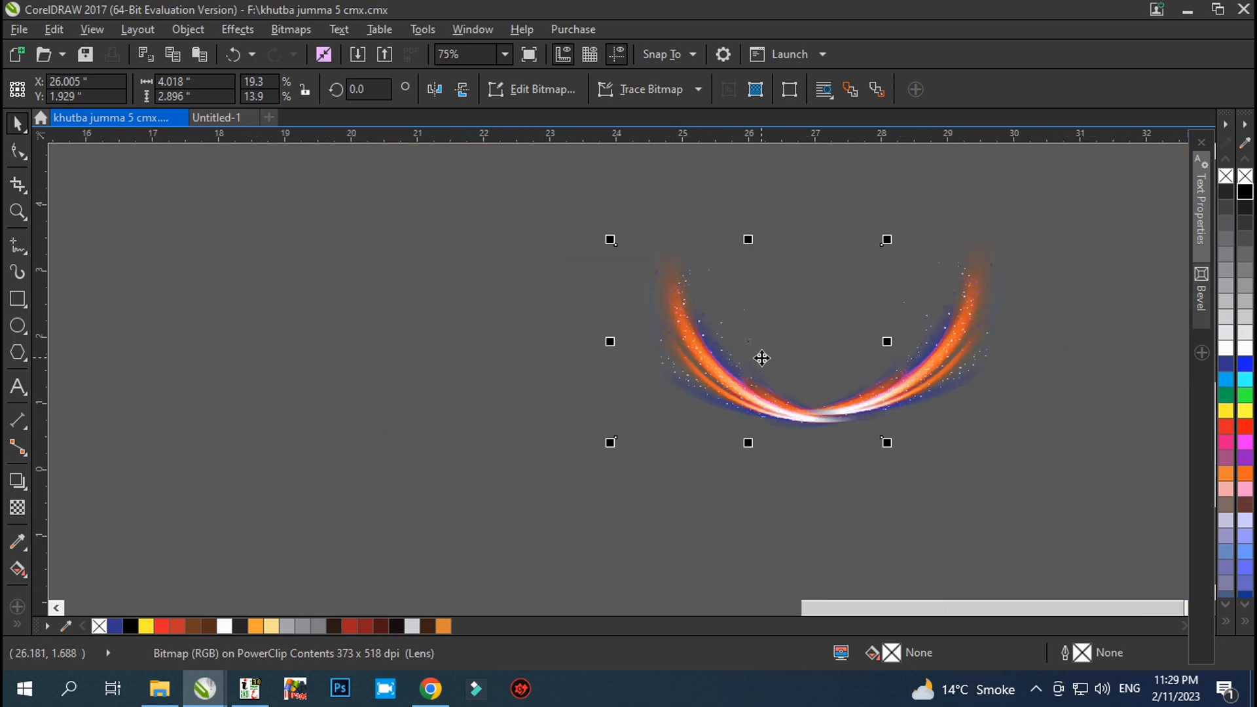
Step: Move the smoky flame-textured strip from the poster's lower end out beside it and inspect it up close
{"action": "scroll", "coordinate": [384, 385], "scroll_direction": "up", "scroll_amount": 2}
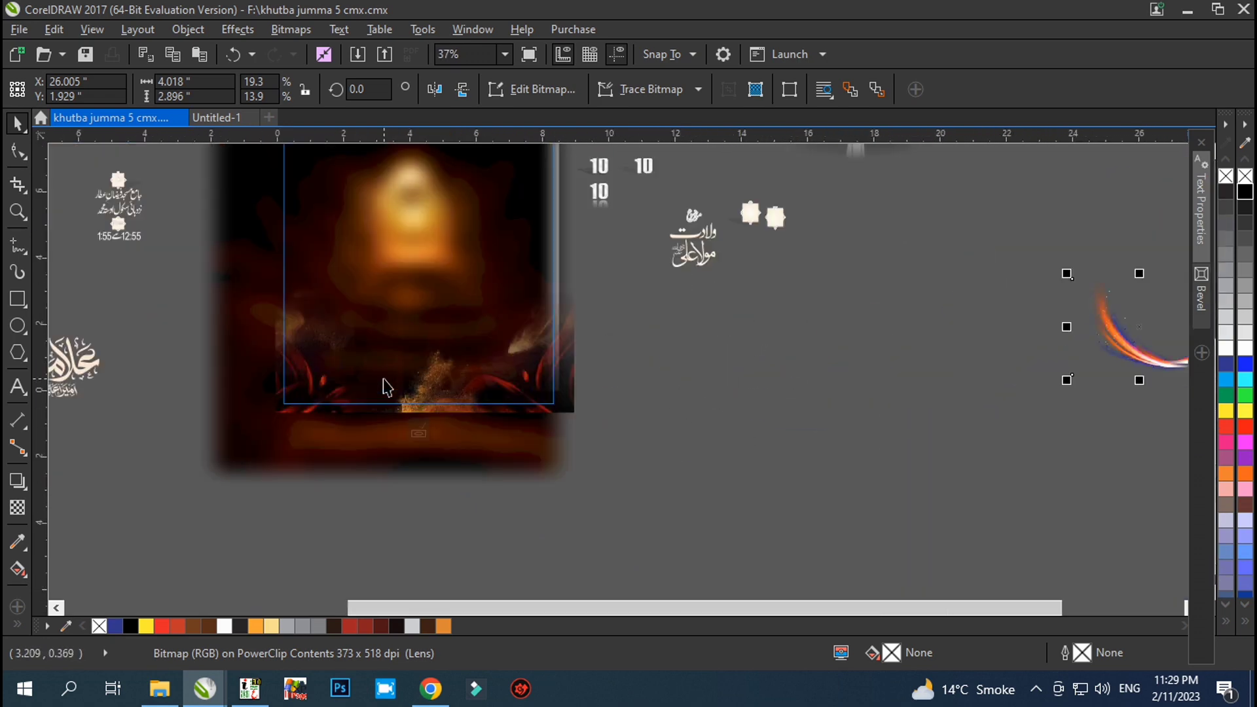
{"action": "left_click", "coordinate": [385, 374]}
{"action": "left_click_drag", "start_coordinate": [385, 375], "coordinate": [713, 411]}
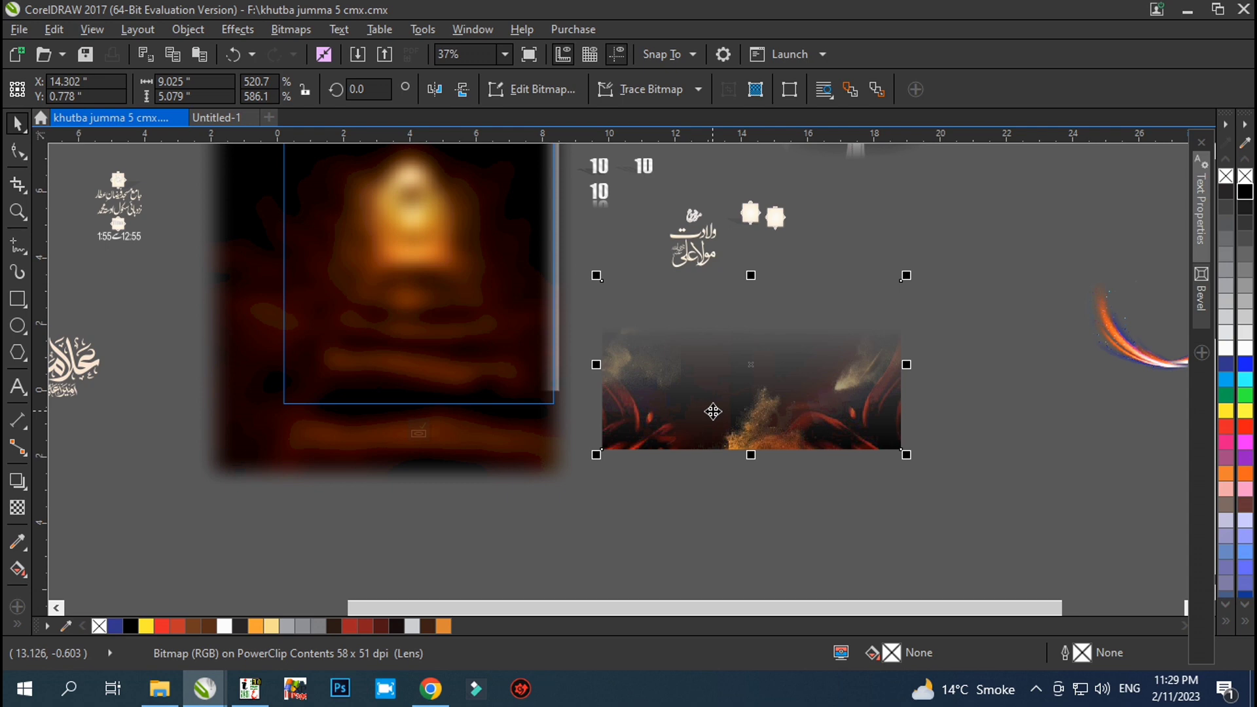
{"action": "scroll", "coordinate": [766, 419], "scroll_direction": "up", "scroll_amount": 4}
{"action": "scroll", "coordinate": [760, 423], "scroll_direction": "down", "scroll_amount": 6}
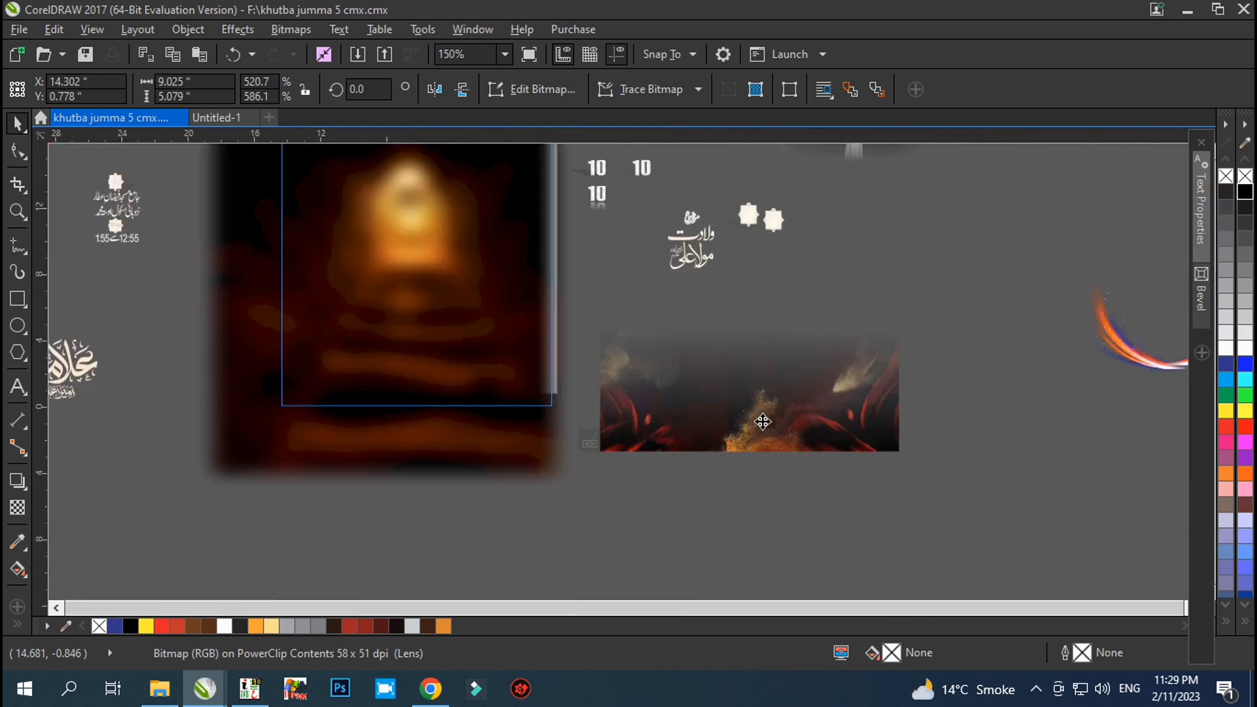
Step: Move the blurred dark glow background out of the poster, leaving the page empty
{"action": "left_click", "coordinate": [558, 397]}
{"action": "left_click_drag", "start_coordinate": [541, 347], "coordinate": [981, 444]}
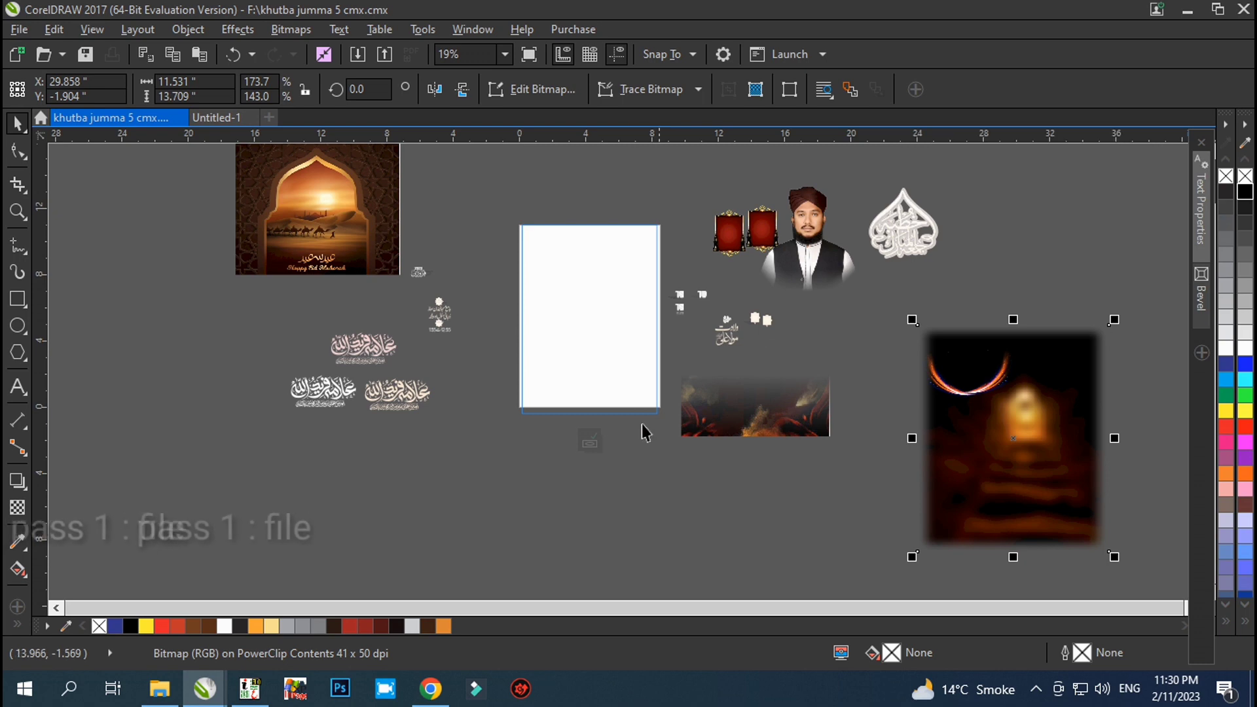
{"action": "left_click", "coordinate": [534, 501]}
Step: Undo moving the dark glow, smoky strip and orange arcs out of the poster, along with the arch image's transparency change
{"action": "key", "text": "ctrl+z"}
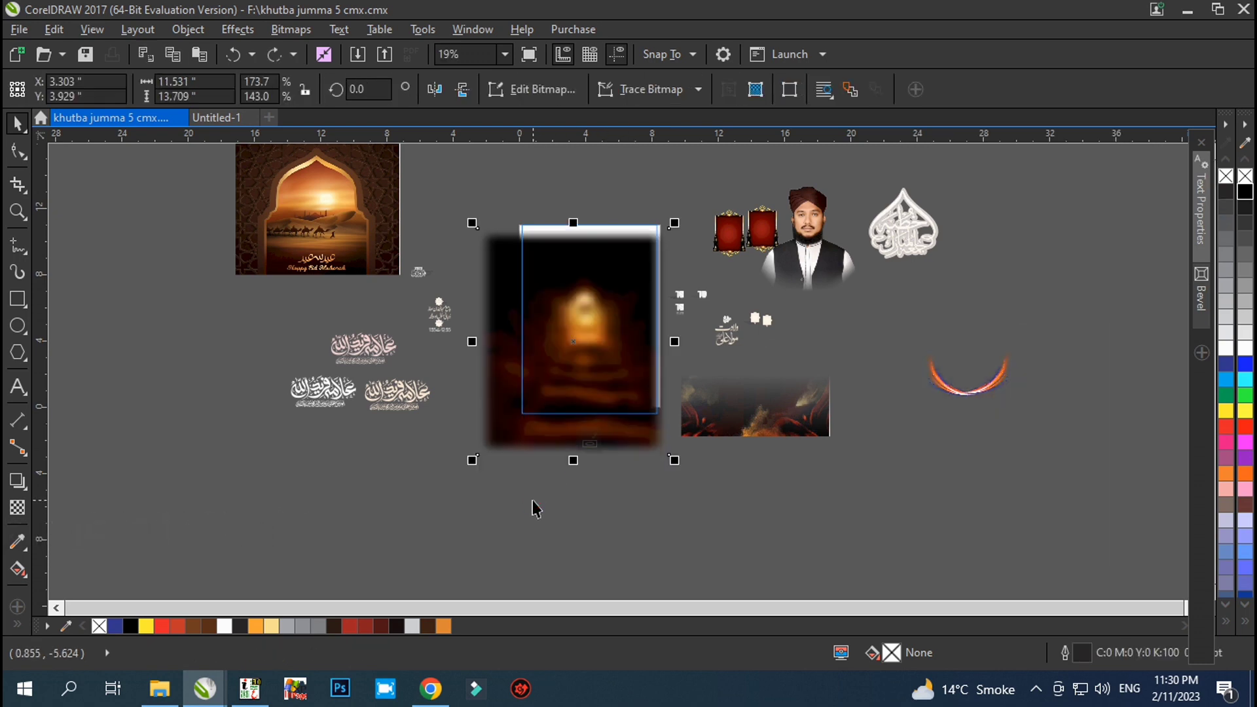
{"action": "key", "text": "ctrl+z"}
Step: Undo moving the arch image, two red frames and portrait out of the poster, back through the white recoloring of the calligraphy
{"action": "key", "text": "ctrl+z"}
{"action": "key", "text": "ctrl+z"}
{"action": "key", "text": "ctrl+z"}
{"action": "key", "text": "ctrl+z"}
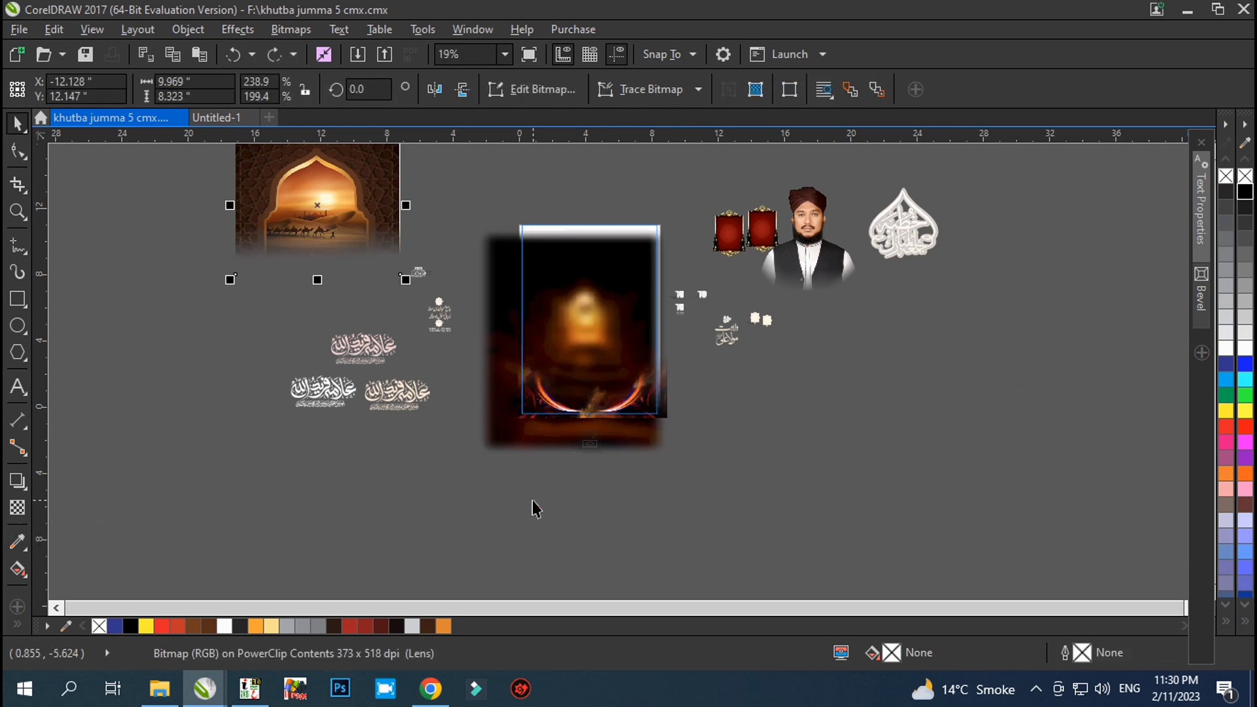
{"action": "key", "text": "ctrl+z"}
{"action": "key", "text": "ctrl+z"}
{"action": "key", "text": "ctrl+z"}
{"action": "key", "text": "ctrl+z"}
{"action": "key", "text": "ctrl+z"}
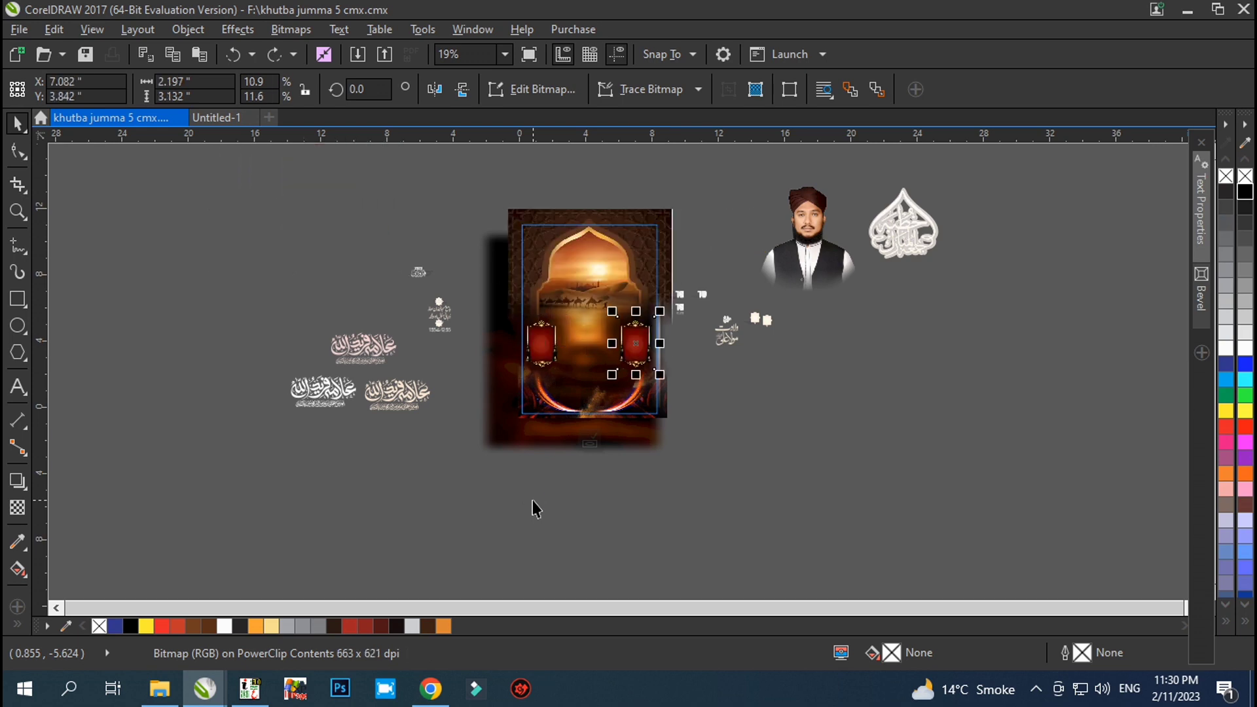
Step: Undo the separation of the large title calligraphy so its layers are stacked inside the arch again
{"action": "key", "text": "ctrl+z"}
{"action": "key", "text": "ctrl+z"}
{"action": "key", "text": "ctrl+z"}
{"action": "key", "text": "ctrl+z"}
{"action": "key", "text": "ctrl+z"}
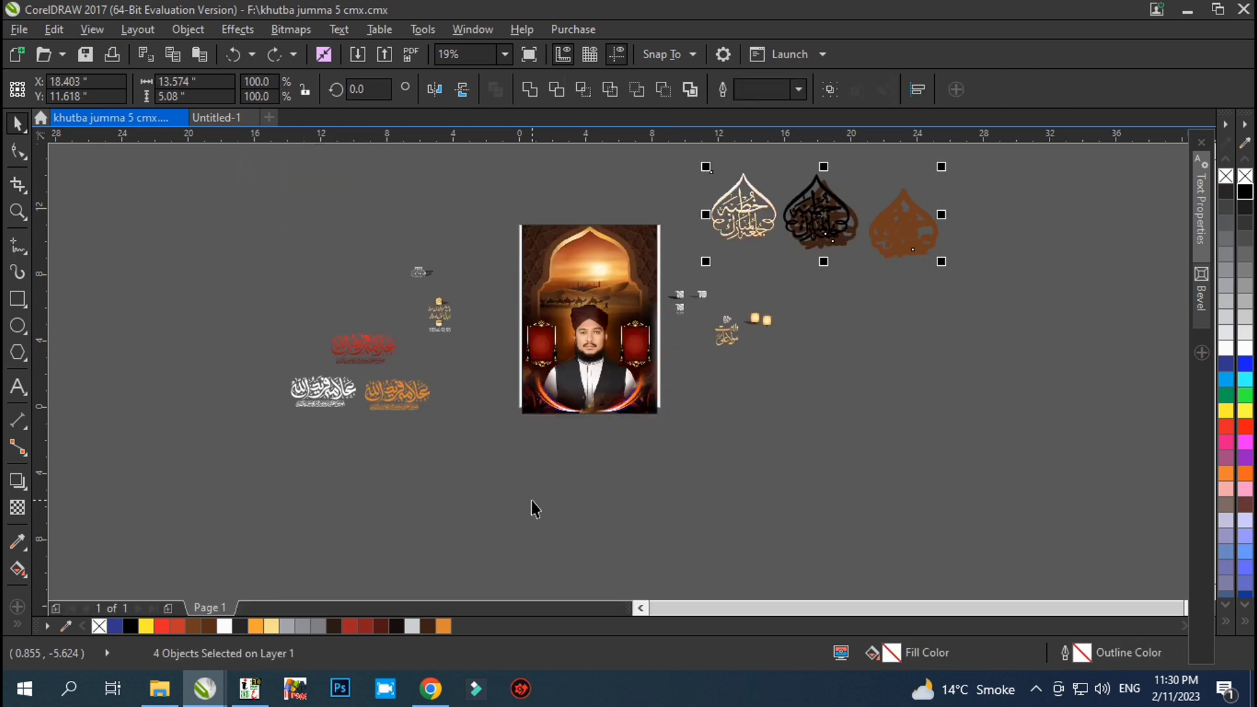
{"action": "key", "text": "ctrl+z"}
{"action": "key", "text": "ctrl+z"}
{"action": "key", "text": "ctrl+z"}
{"action": "key", "text": "ctrl+z"}
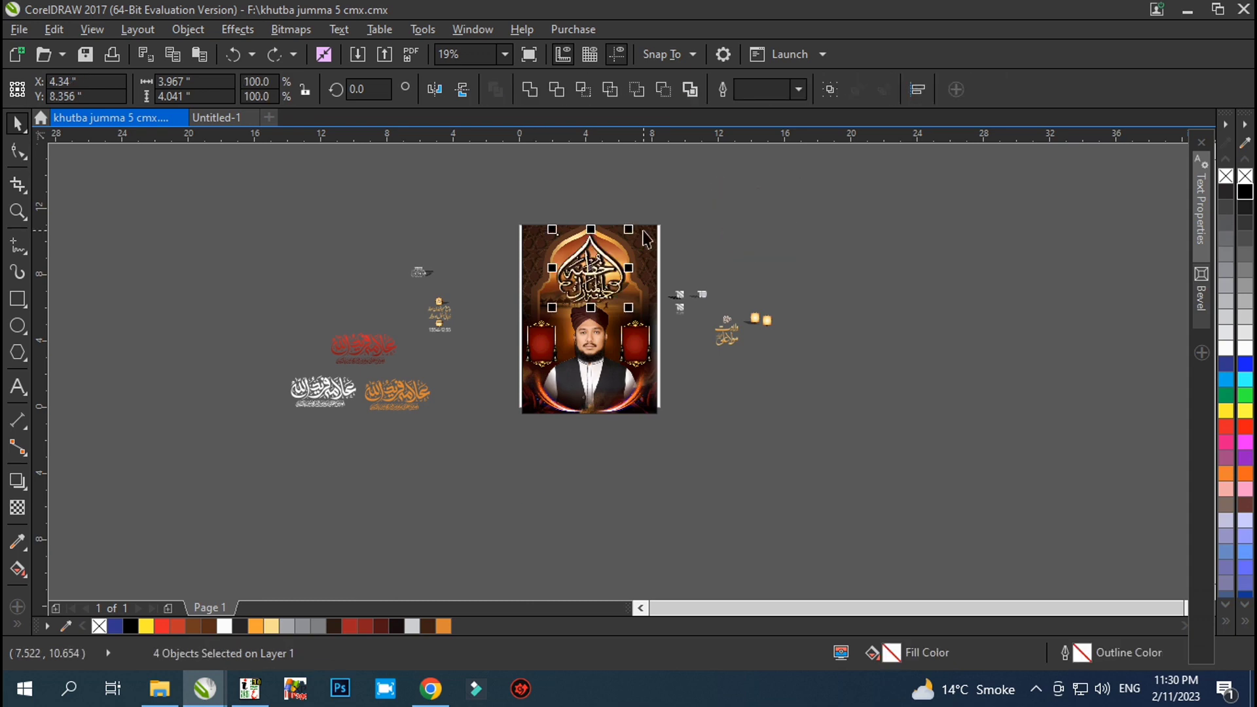
Step: Undo the removal of the venue and time text from its red frame and of the 2023 month lettering above it
{"action": "scroll", "coordinate": [645, 239], "scroll_direction": "up", "scroll_amount": 2}
{"action": "key", "text": "ctrl+z"}
{"action": "key", "text": "ctrl+z"}
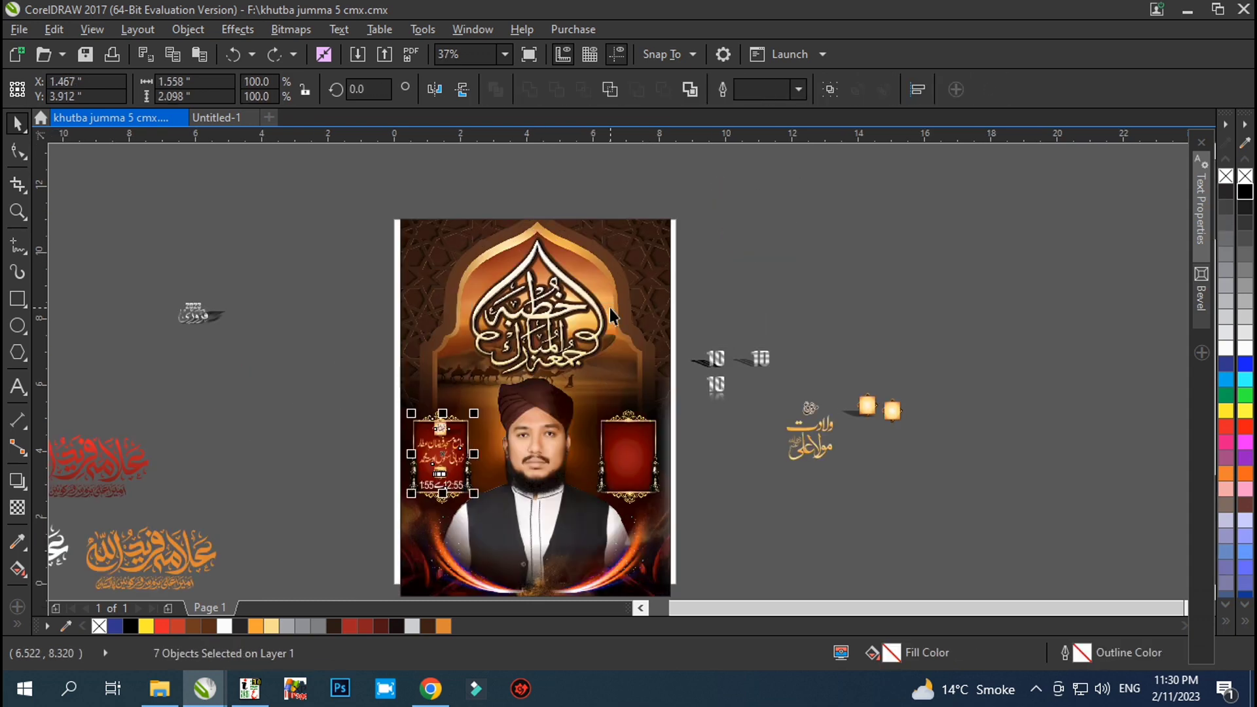
{"action": "key", "text": "ctrl+z"}
{"action": "key", "text": "ctrl+z"}
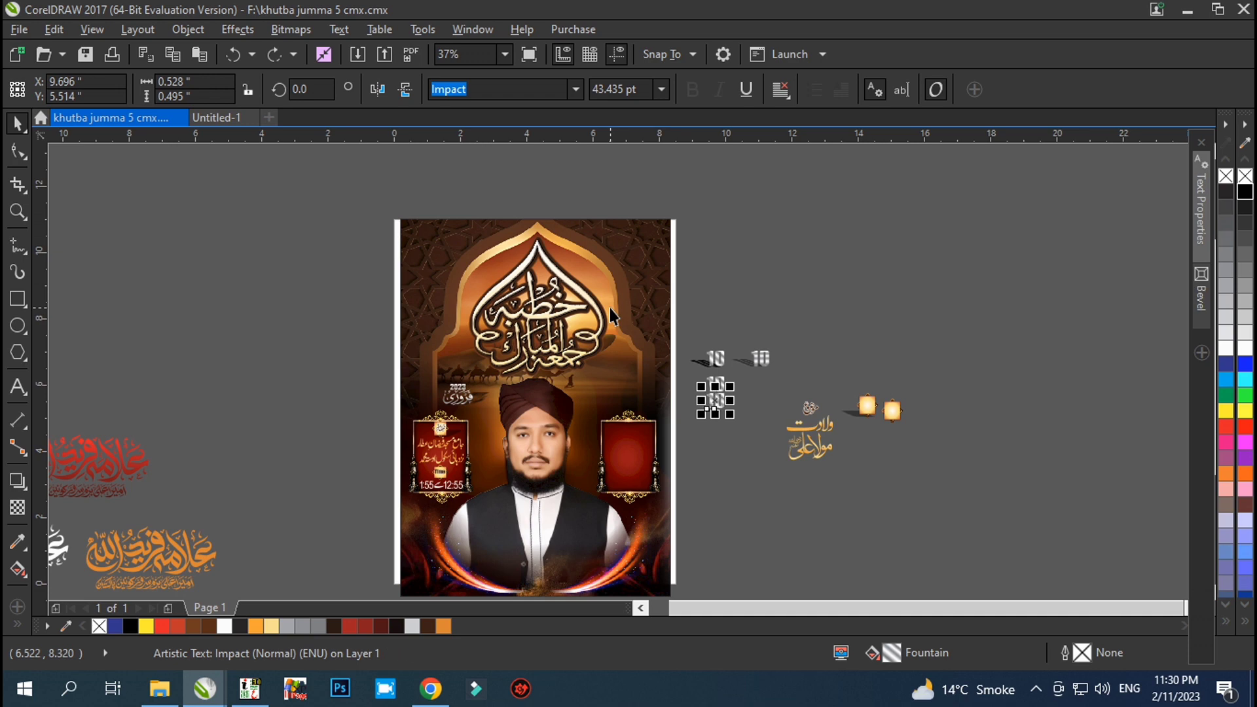
Step: Undo the separation of the date number 10 so its layers and shadow are back together on the poster
{"action": "key", "text": "ctrl+z"}
{"action": "key", "text": "ctrl+z"}
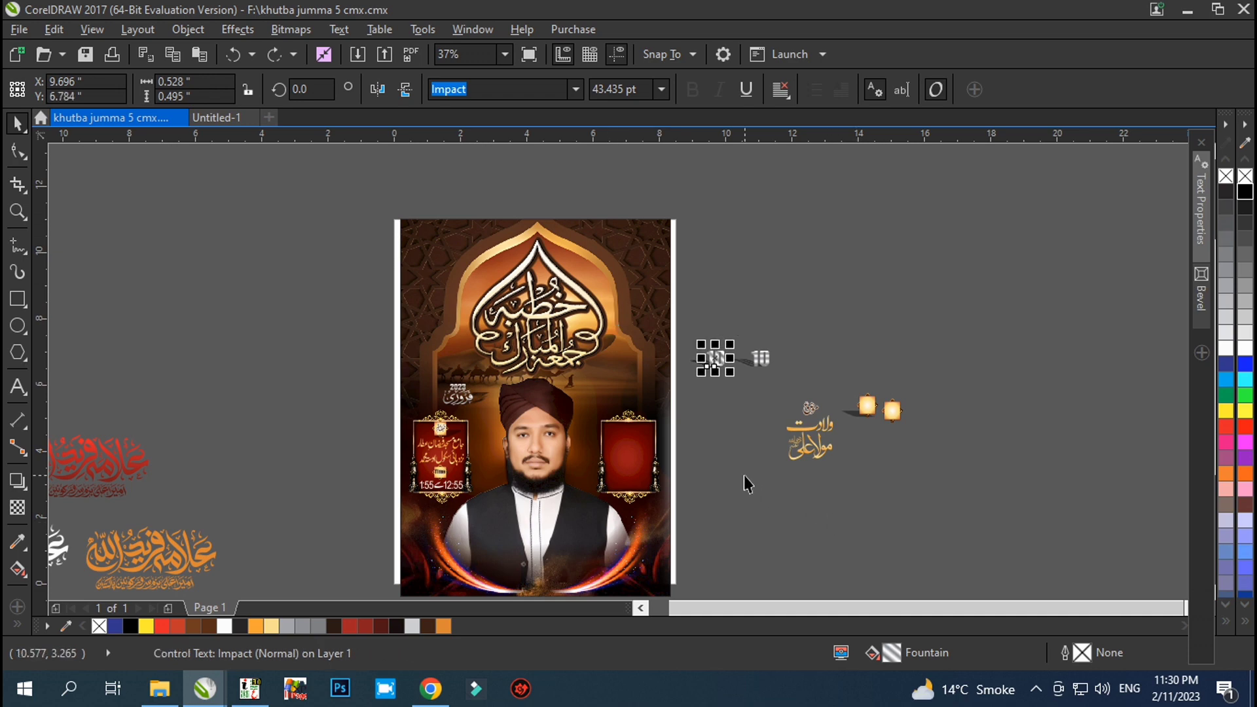
{"action": "key", "text": "ctrl+z"}
{"action": "scroll", "coordinate": [762, 371], "scroll_direction": "up", "scroll_amount": 4}
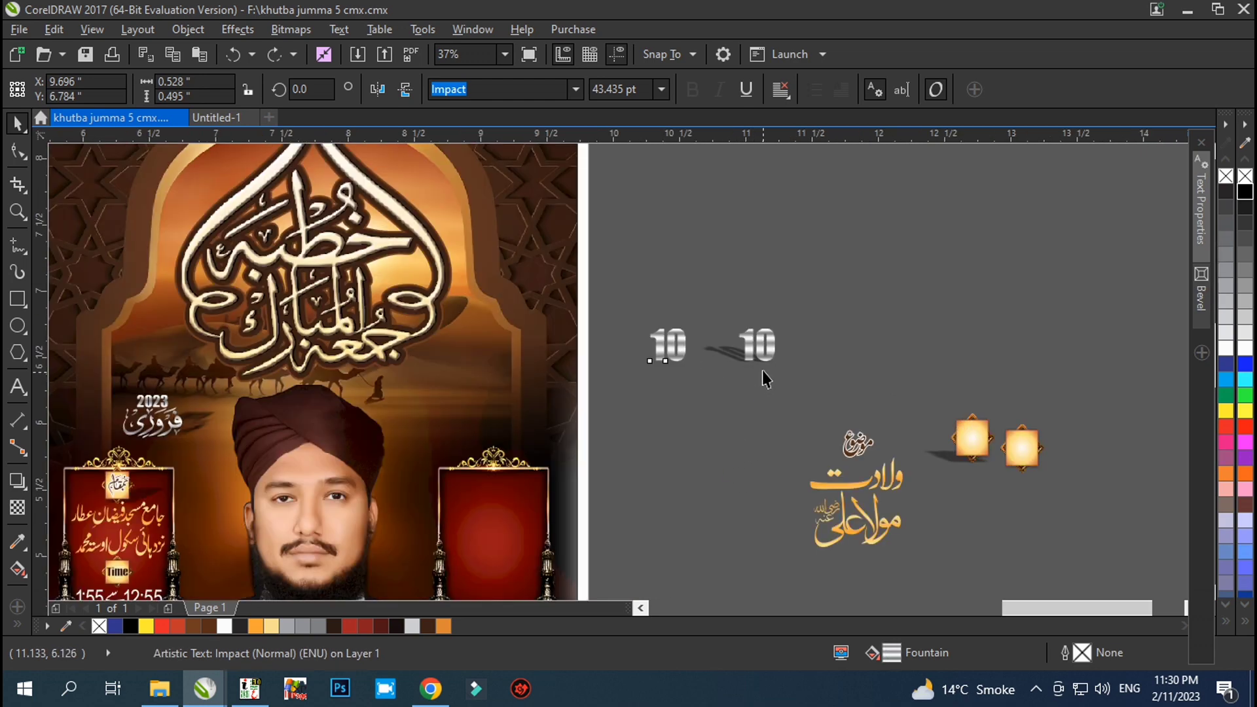
{"action": "key", "text": "ctrl+z"}
{"action": "scroll", "coordinate": [696, 253], "scroll_direction": "down", "scroll_amount": 2}
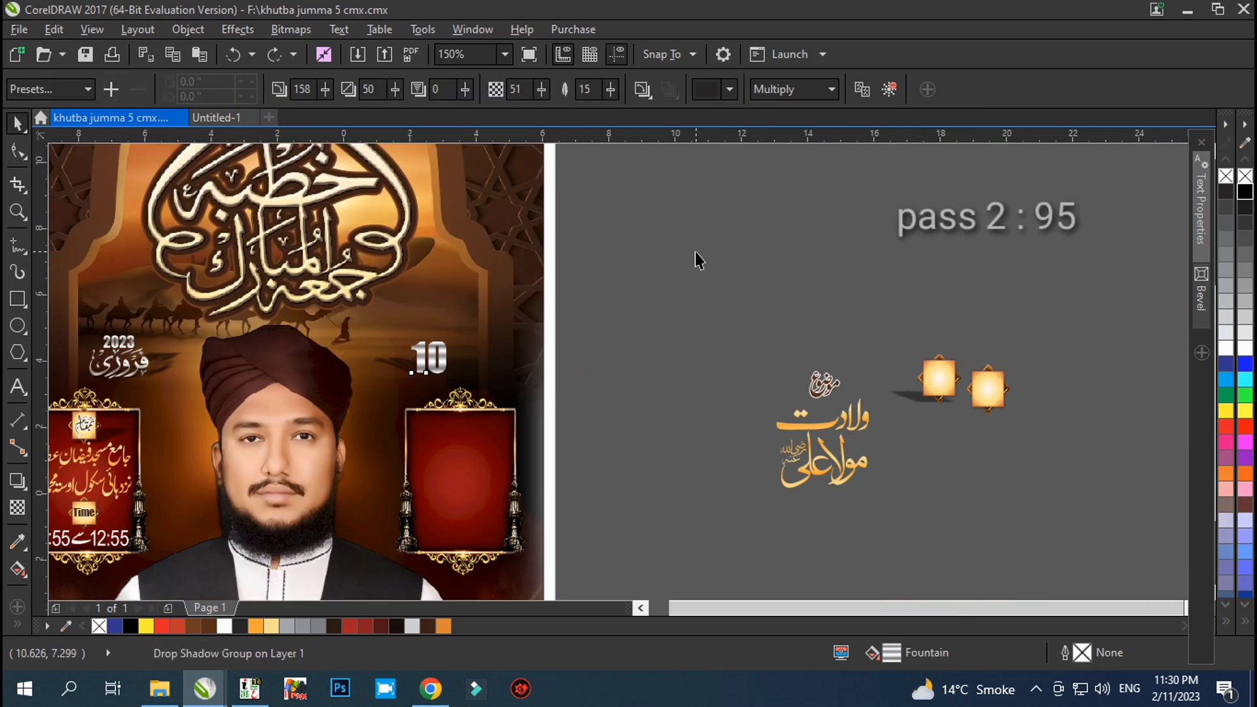
Step: Undo moving the topic calligraphy and its ornament out so they sit in the empty red frame again
{"action": "key", "text": "ctrl+z"}
Step: Undo the separation and move of the speaker's name calligraphy, restoring it over the portrait's lower part, and clear the selection
{"action": "key", "text": "ctrl+z"}
{"action": "key", "text": "ctrl+z"}
{"action": "key", "text": "ctrl+z"}
{"action": "key", "text": "ctrl+z"}
{"action": "key", "text": "ctrl+z"}
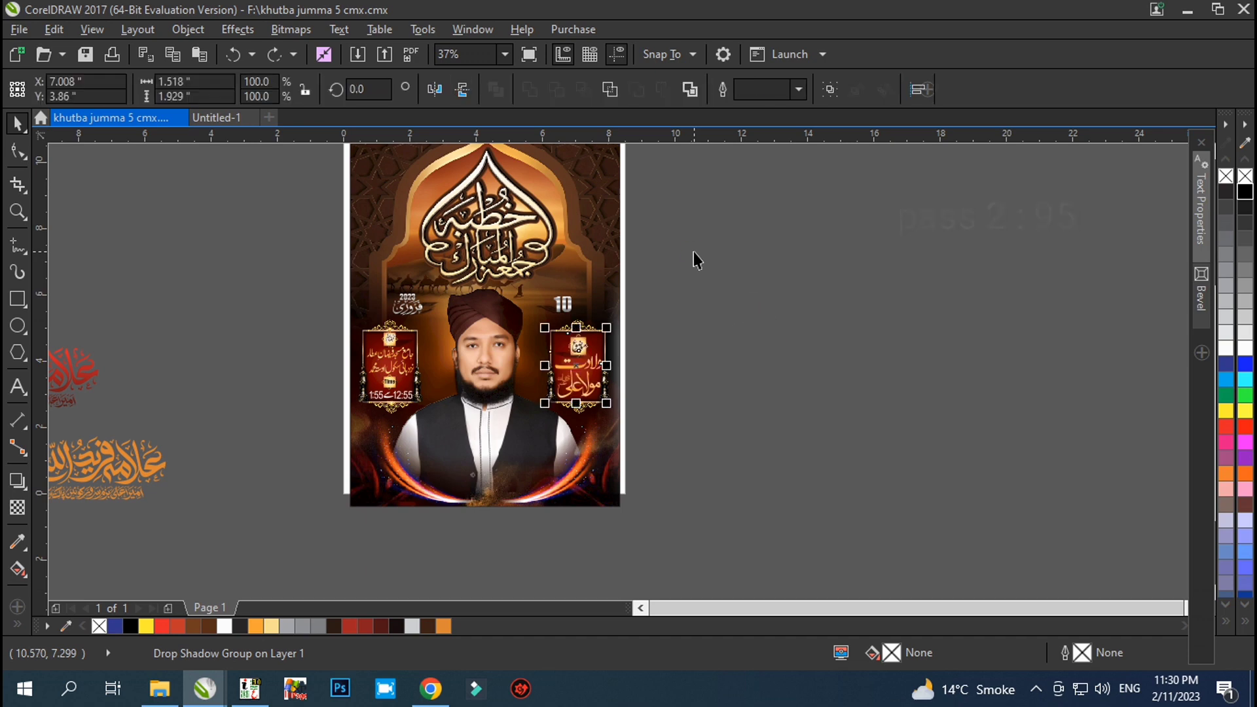
{"action": "key", "text": "ctrl+z"}
{"action": "key", "text": "ctrl+z"}
{"action": "key", "text": "ctrl+z"}
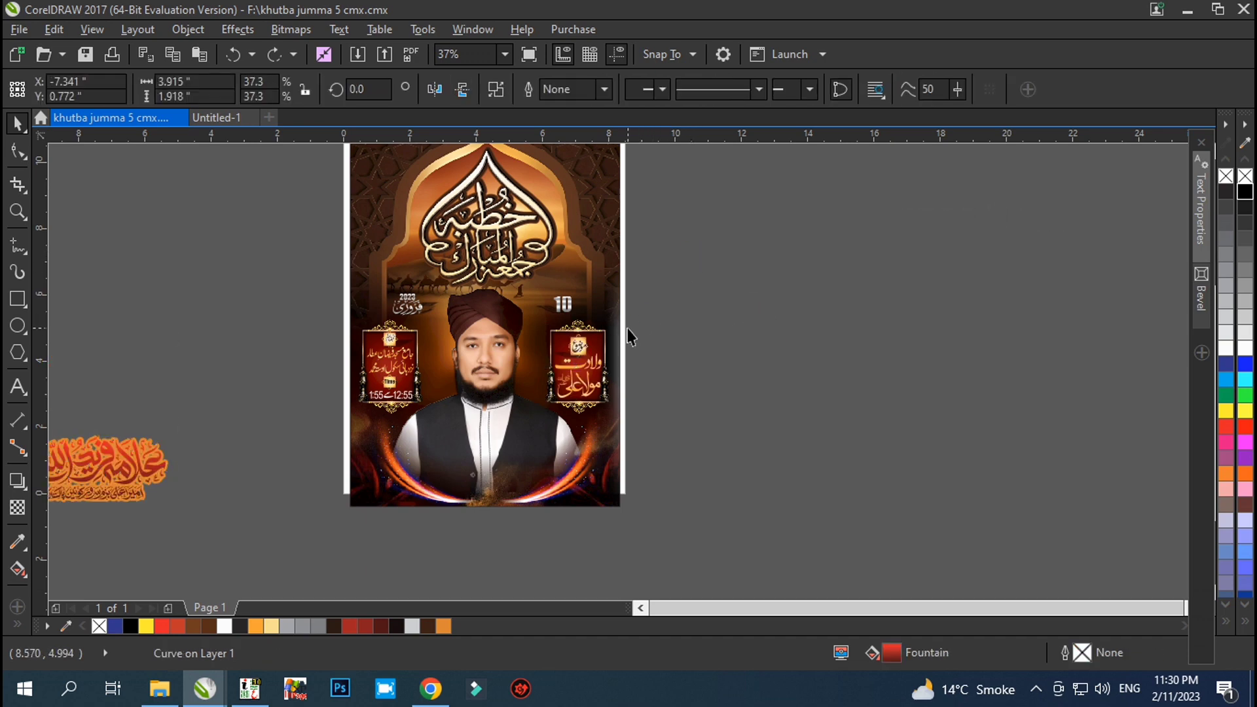
{"action": "left_click", "coordinate": [769, 380]}
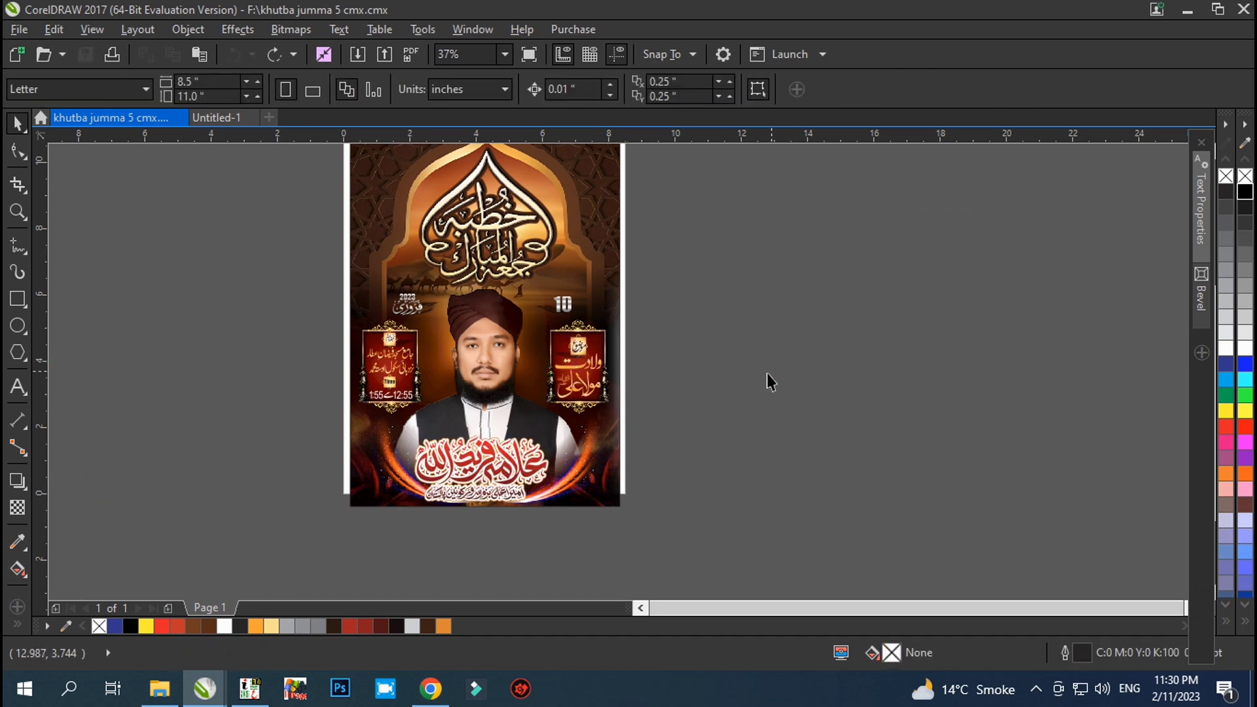